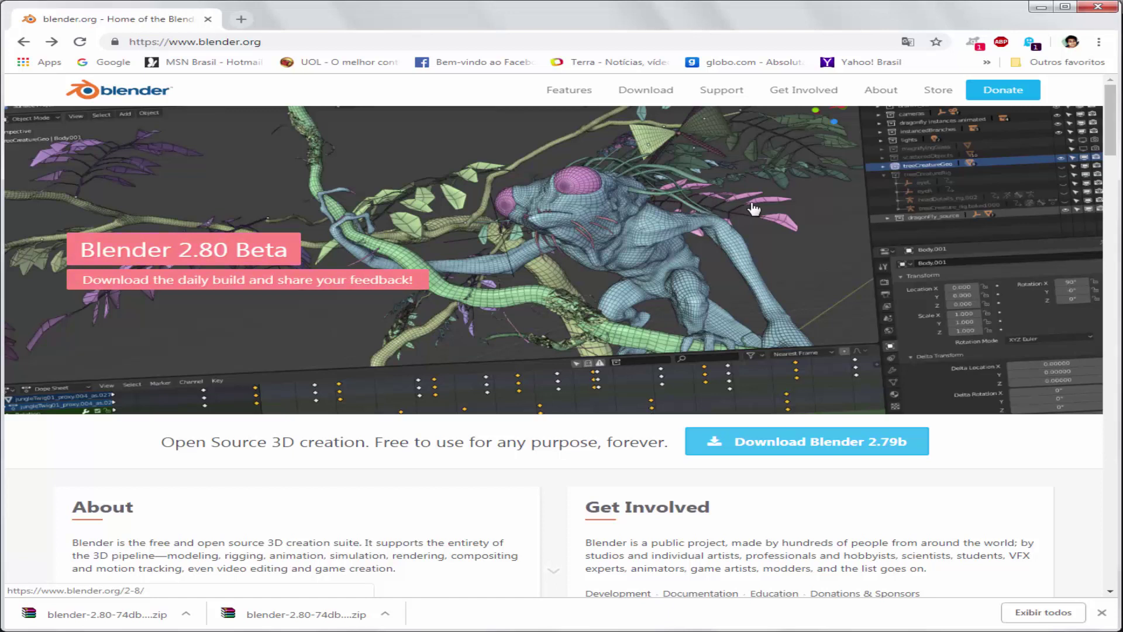
# - Translate the blender.org home page into Portuguese
pyautogui.rightClick(798, 216)
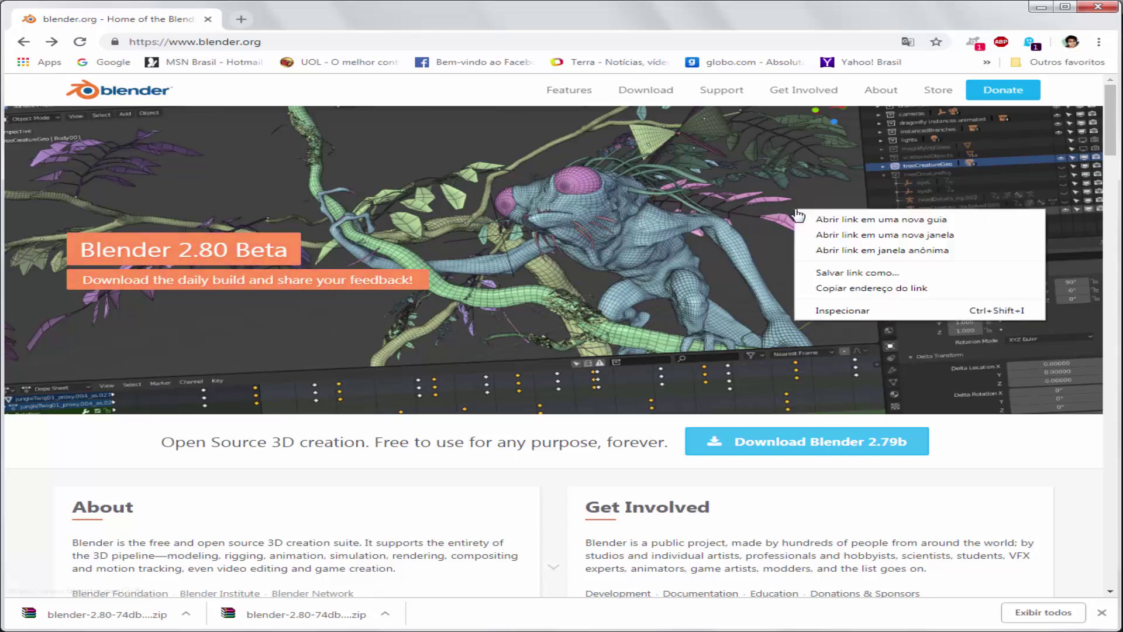
pyautogui.rightClick(998, 452)
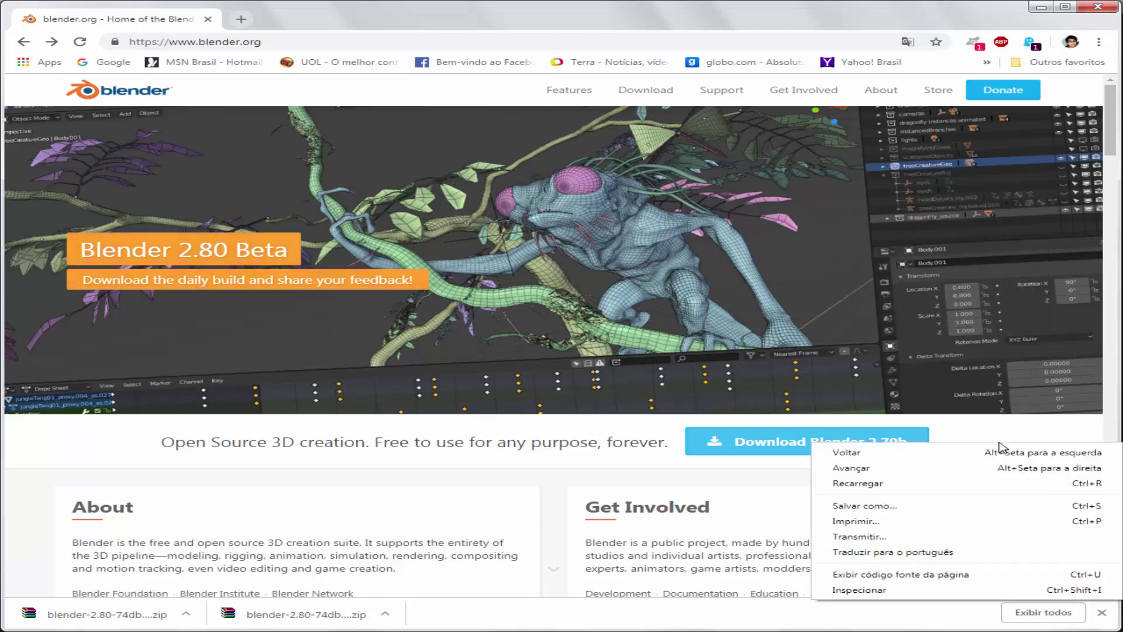
pyautogui.click(888, 553)
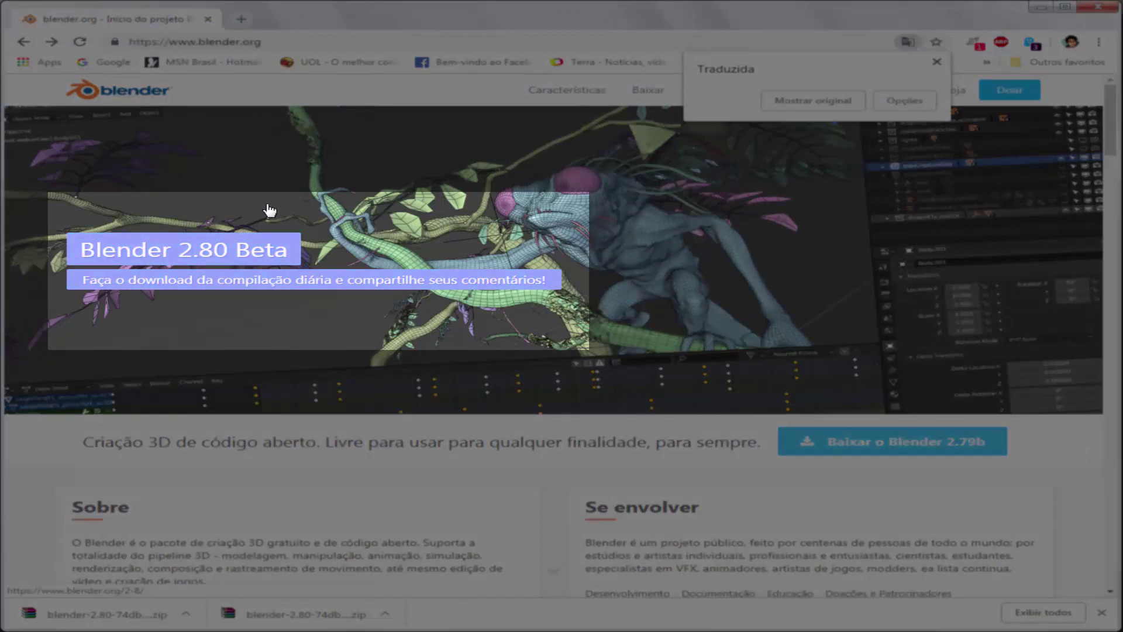
# - Open the Blender 2.8 Beta download page and look through the Mac OS, Linux and Windows builds
pyautogui.click(269, 210)
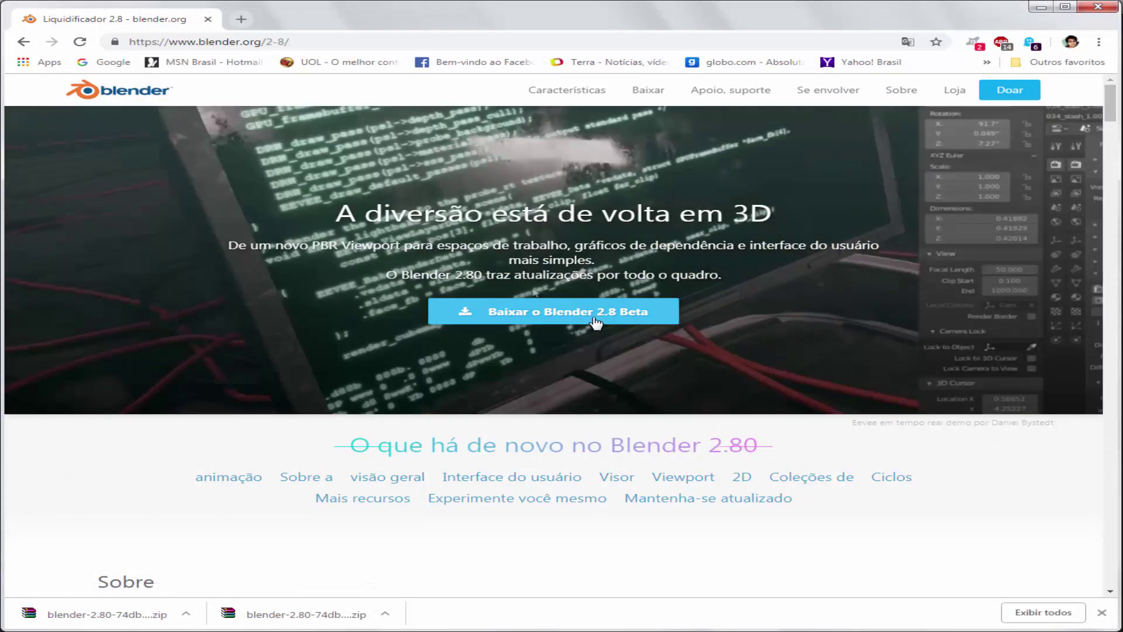
pyautogui.click(575, 319)
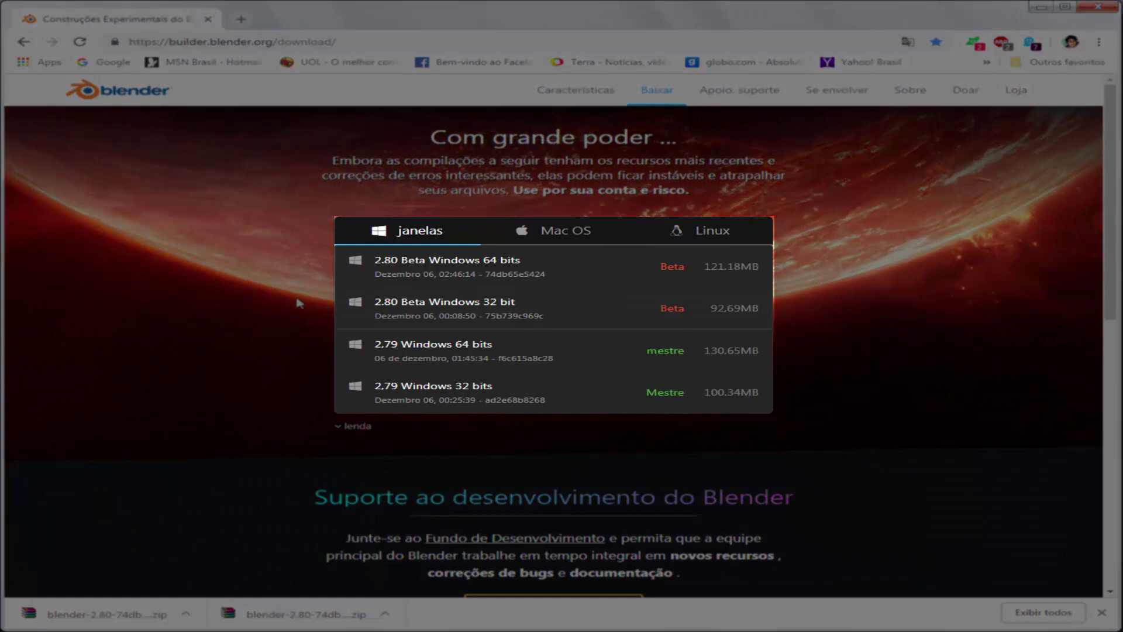
pyautogui.click(585, 235)
pyautogui.click(710, 233)
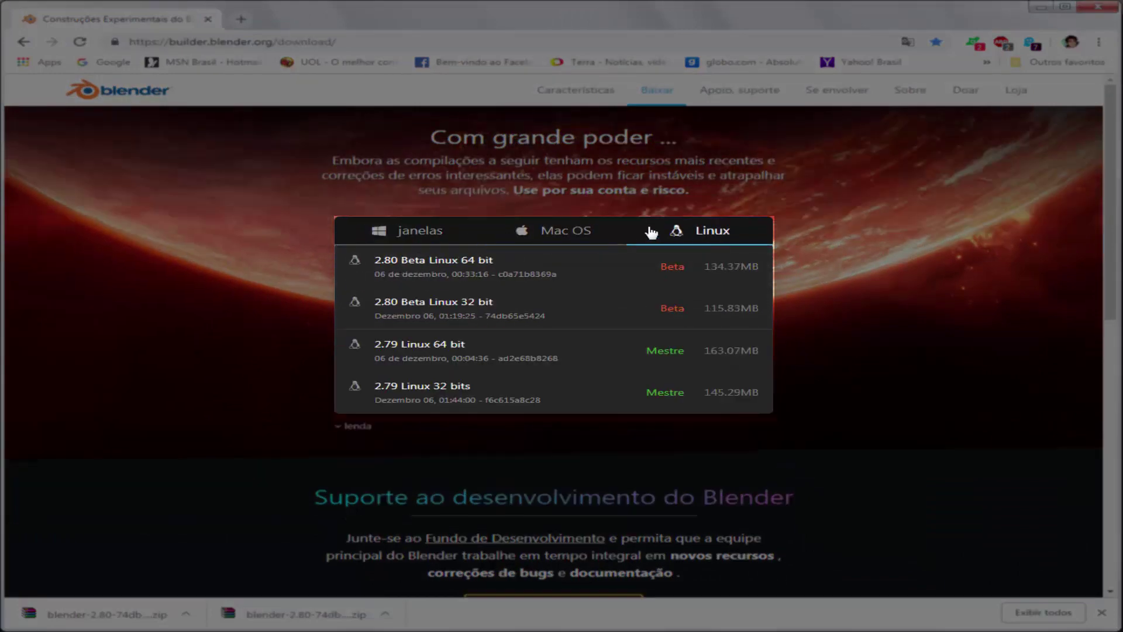
pyautogui.click(414, 233)
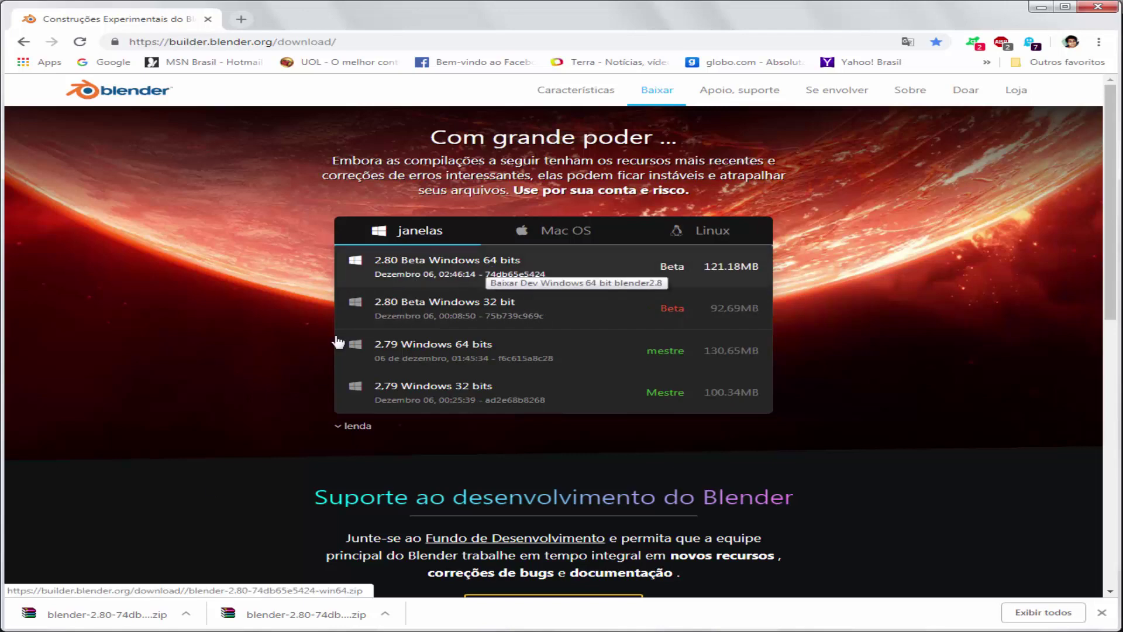
# - Show the downloaded Blender 2.80 win64 zip in its folder, open the archive and widen its name column
pyautogui.click(186, 614)
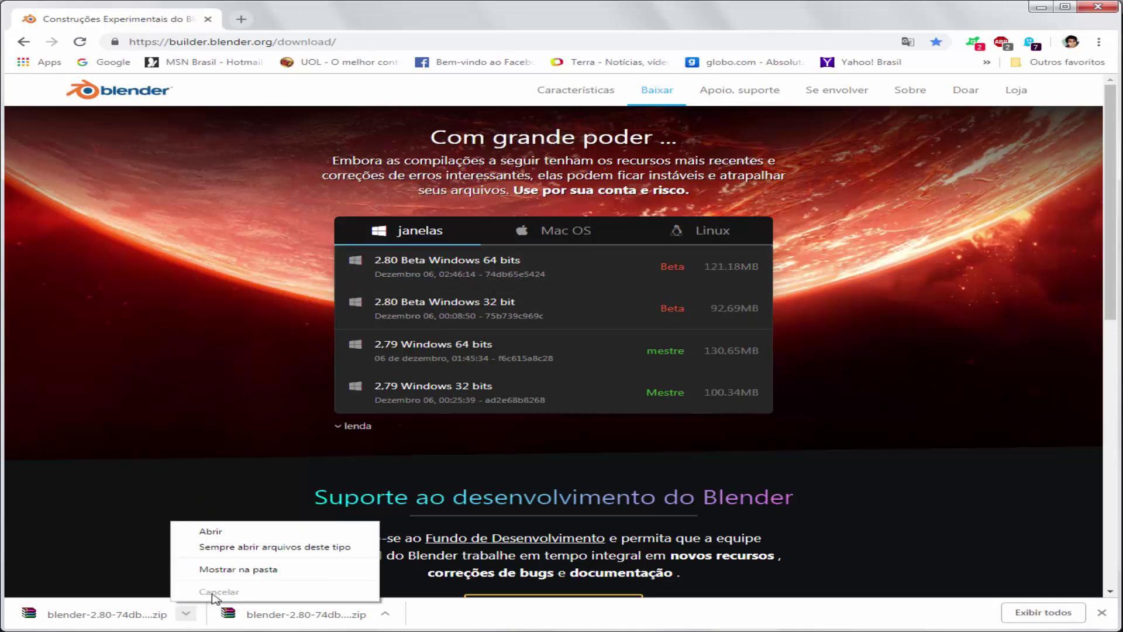
pyautogui.click(246, 566)
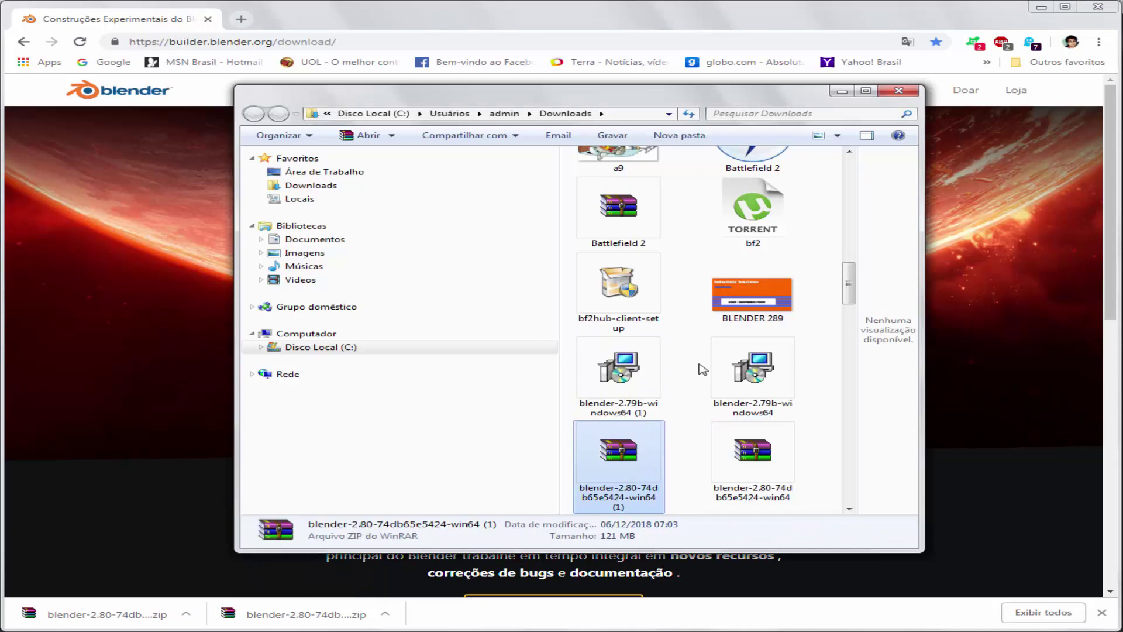
pyautogui.doubleClick(643, 449)
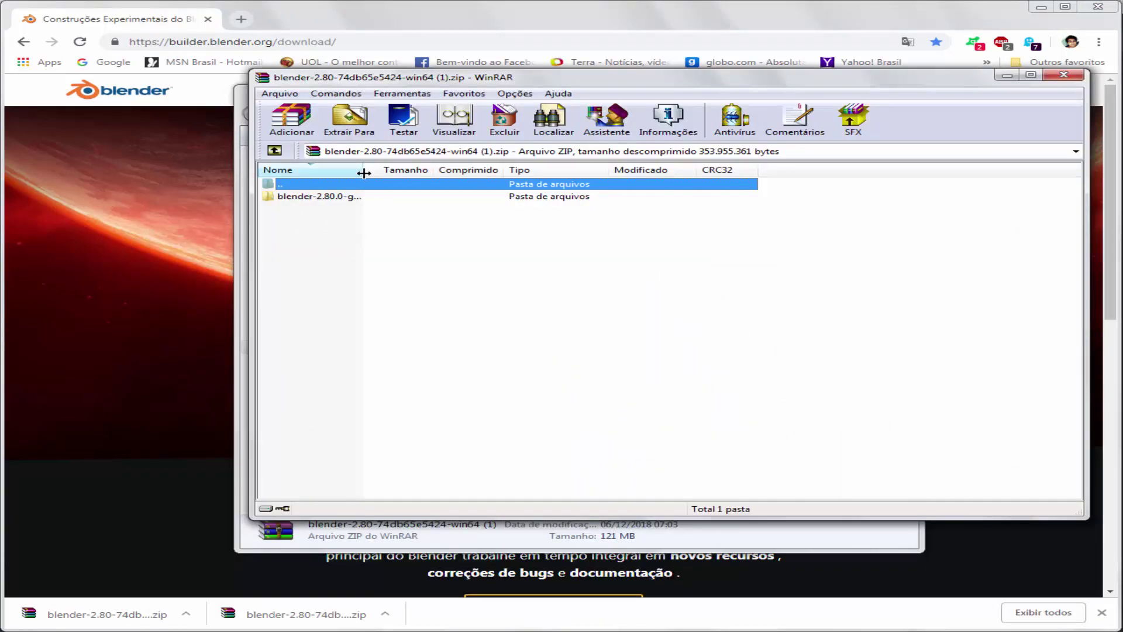
pyautogui.moveTo(363, 173); pyautogui.dragTo(539, 173)
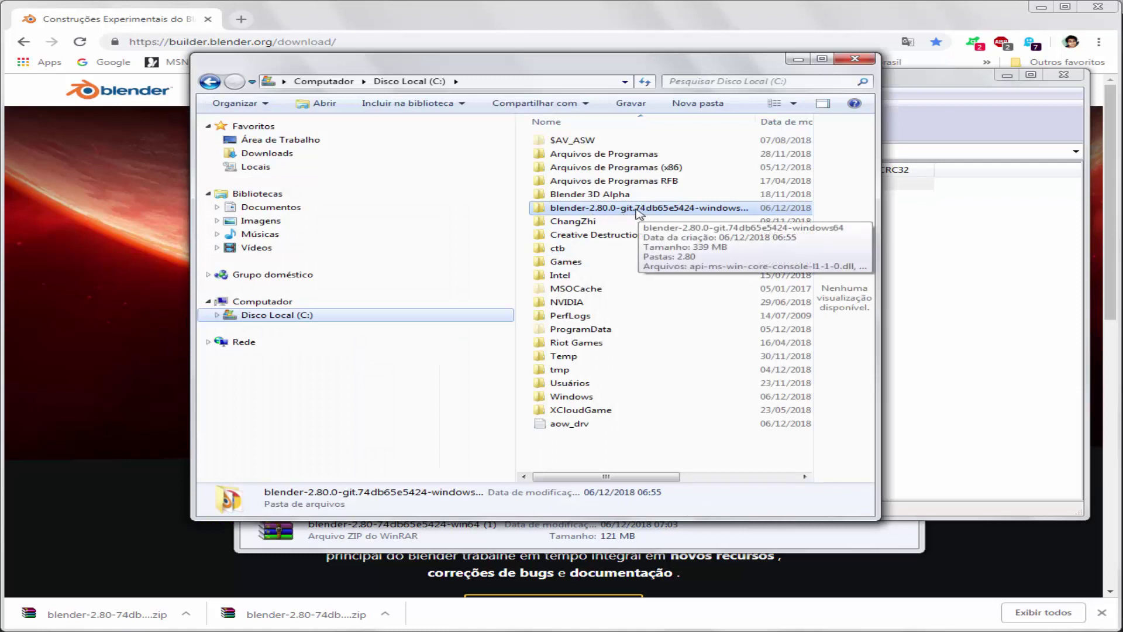
# - Open the extracted blender-2.80.0-git.74db65e5424-windows64 folder on drive C: and launch the blender program in it
pyautogui.doubleClick(632, 209)
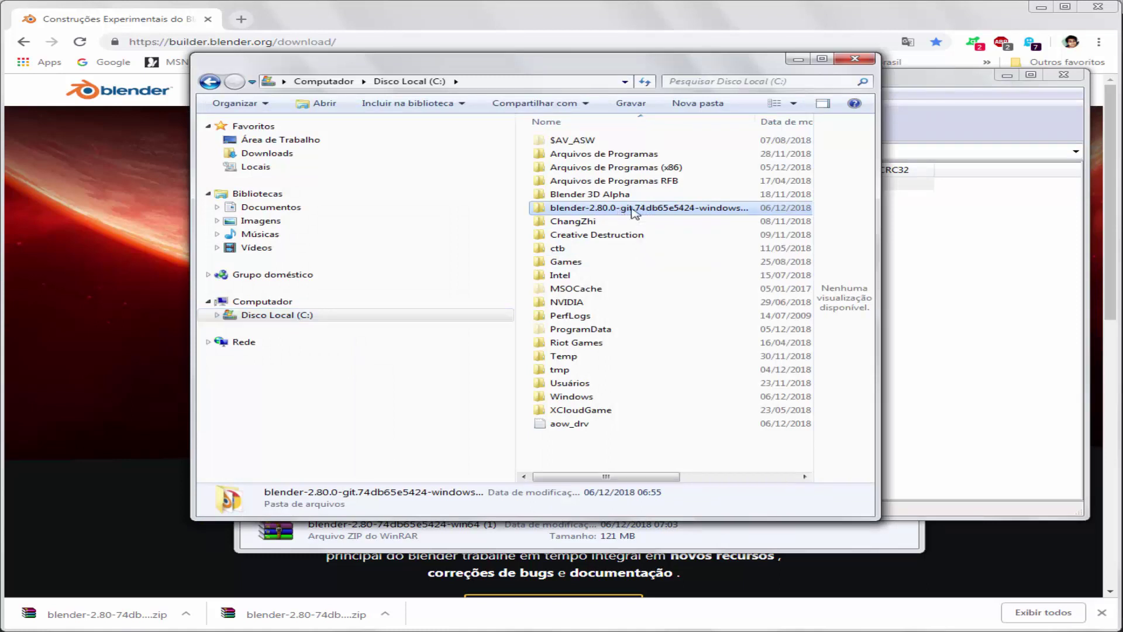
pyautogui.moveTo(810, 153); pyautogui.dragTo(821, 316)
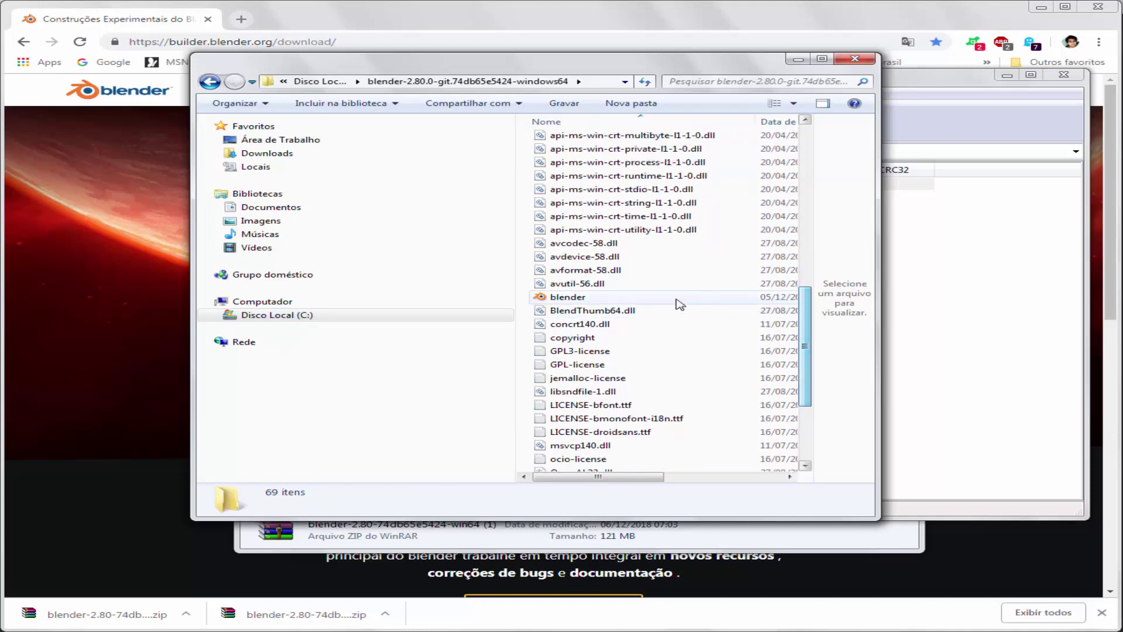
pyautogui.doubleClick(564, 299)
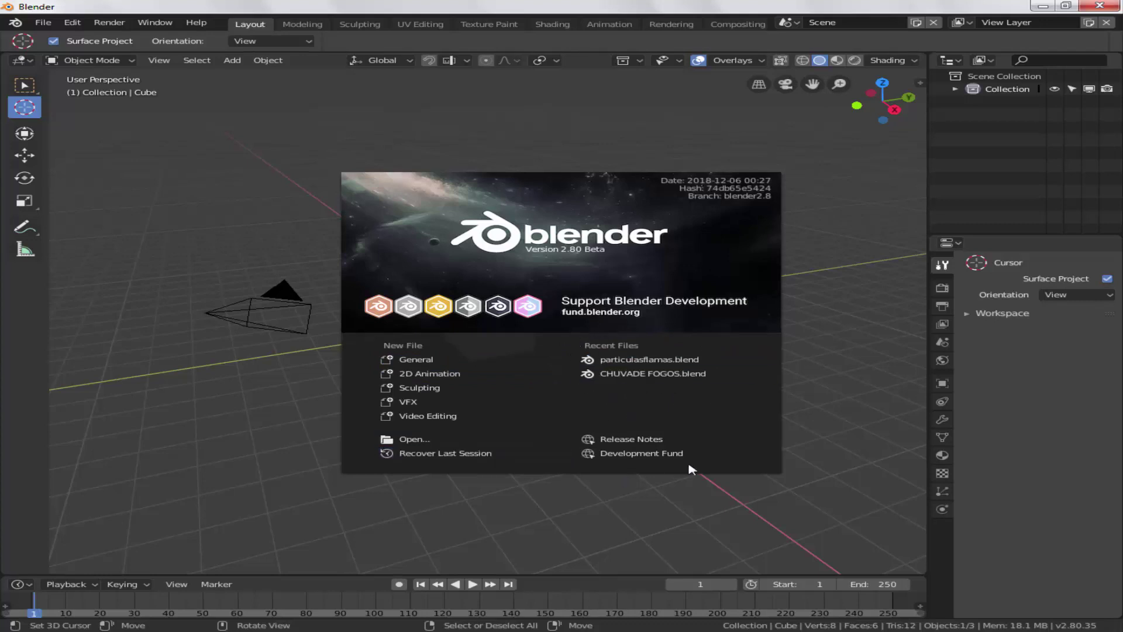
# - Dismiss the splash screen and switch the default cube to Edit Mode
pyautogui.click(821, 212)
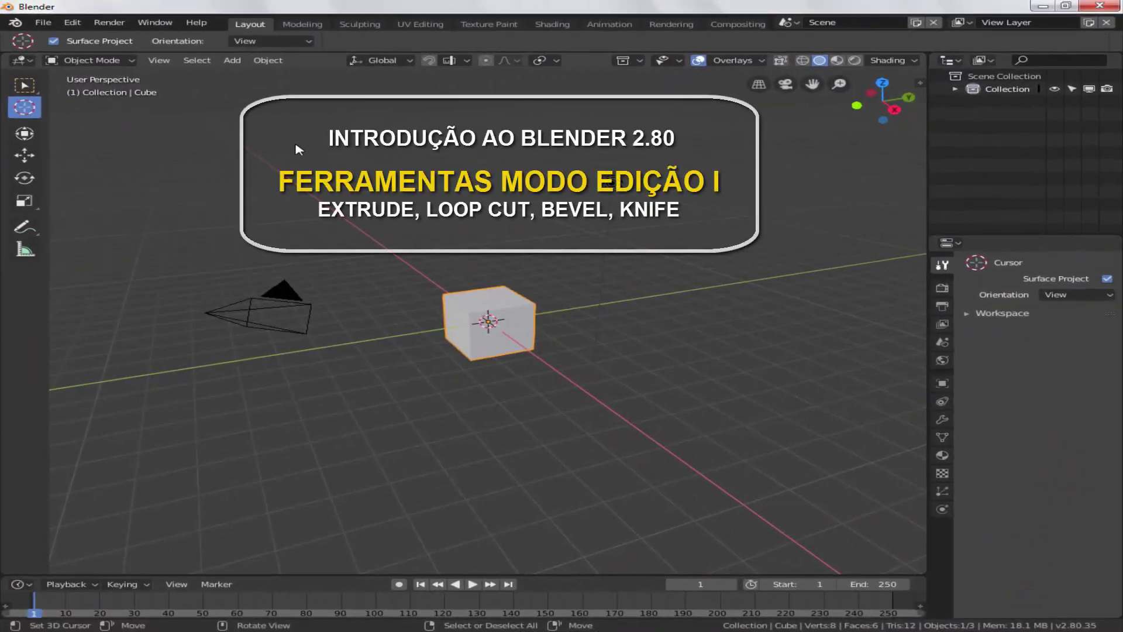
pyautogui.click(132, 61)
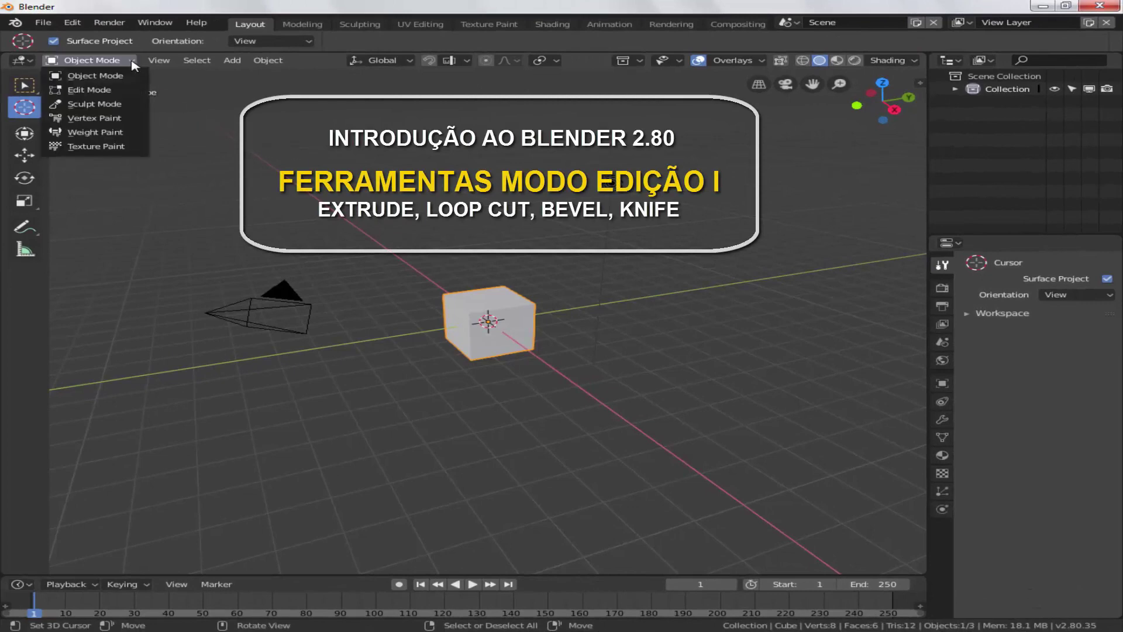
pyautogui.click(116, 89)
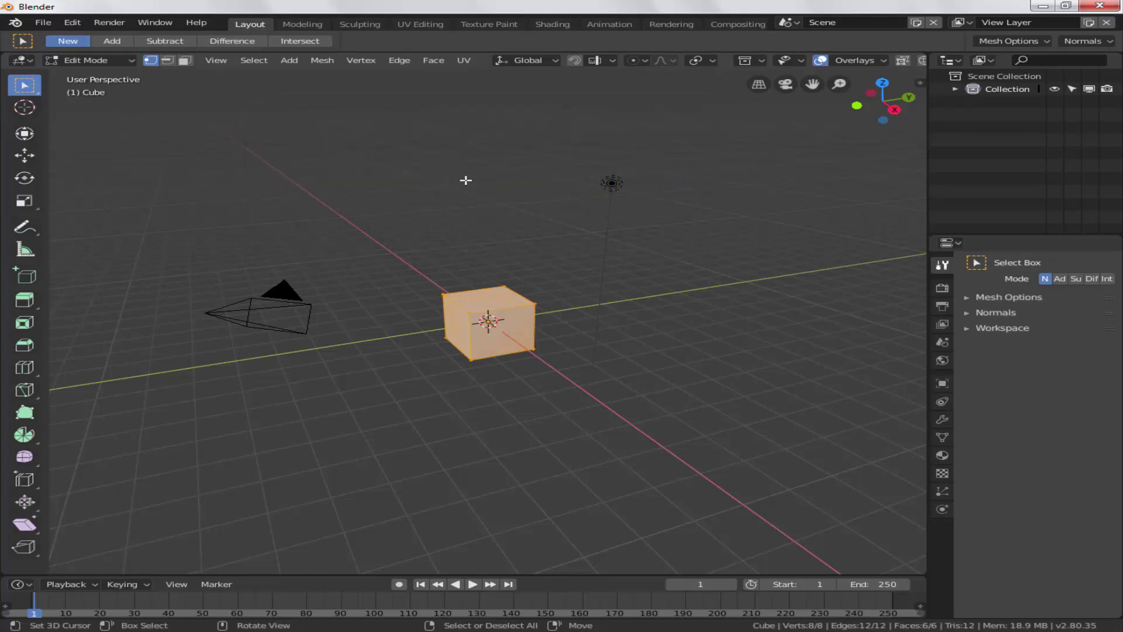
pyautogui.scroll(5, 684, 348)
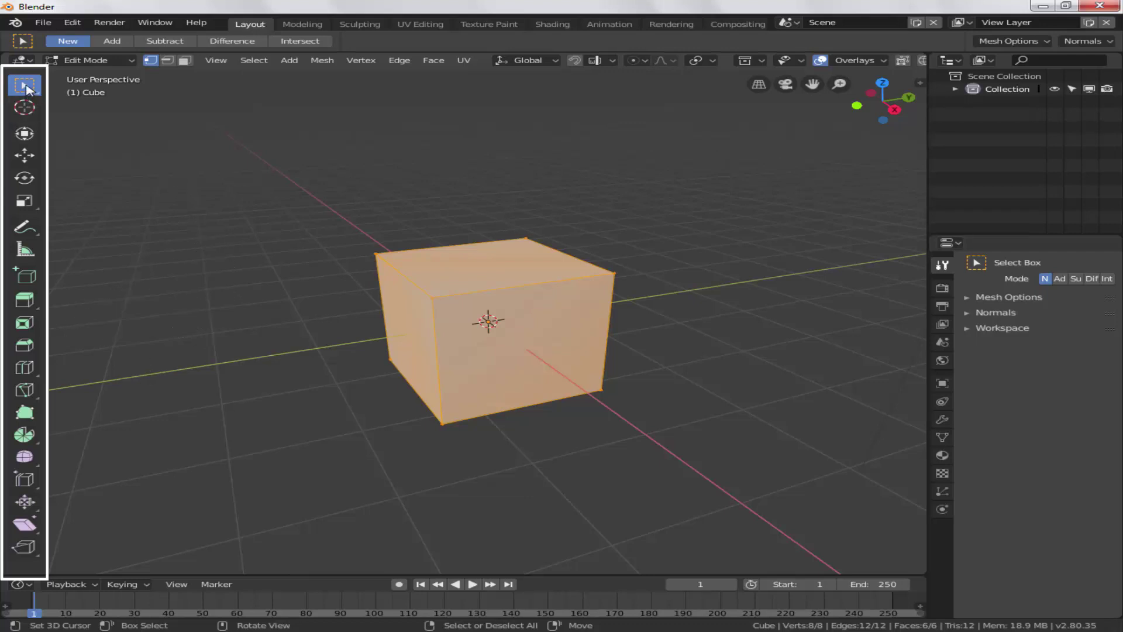
# - Activate the Transform, Move, Rotate and Scale tools in turn to examine their gizmos on the cube
pyautogui.click(24, 135)
pyautogui.click(26, 161)
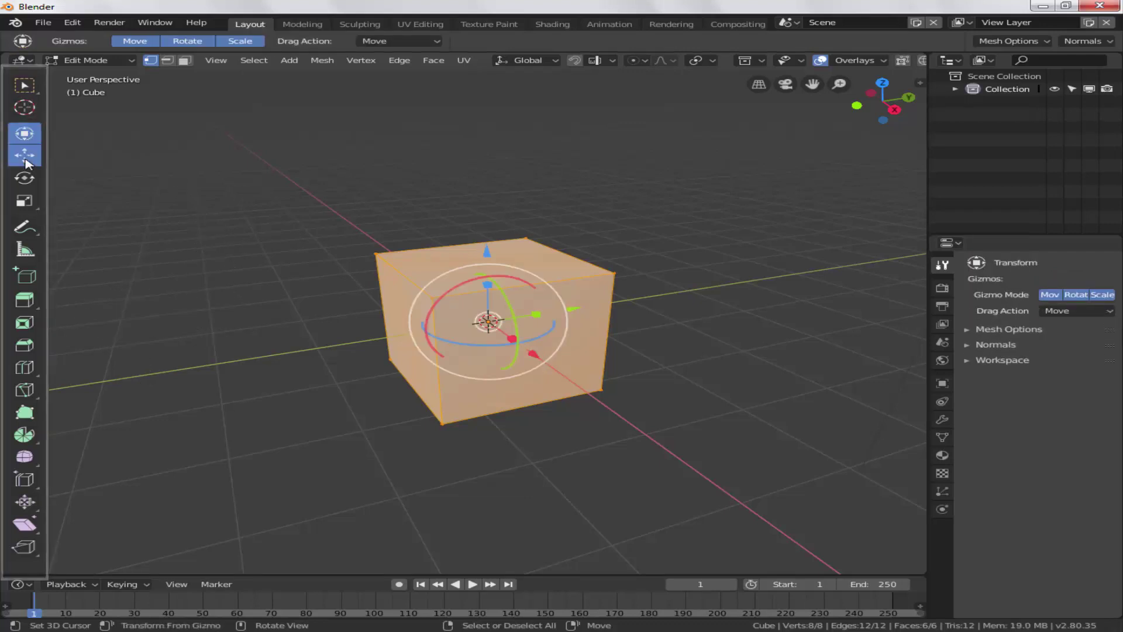
pyautogui.click(26, 179)
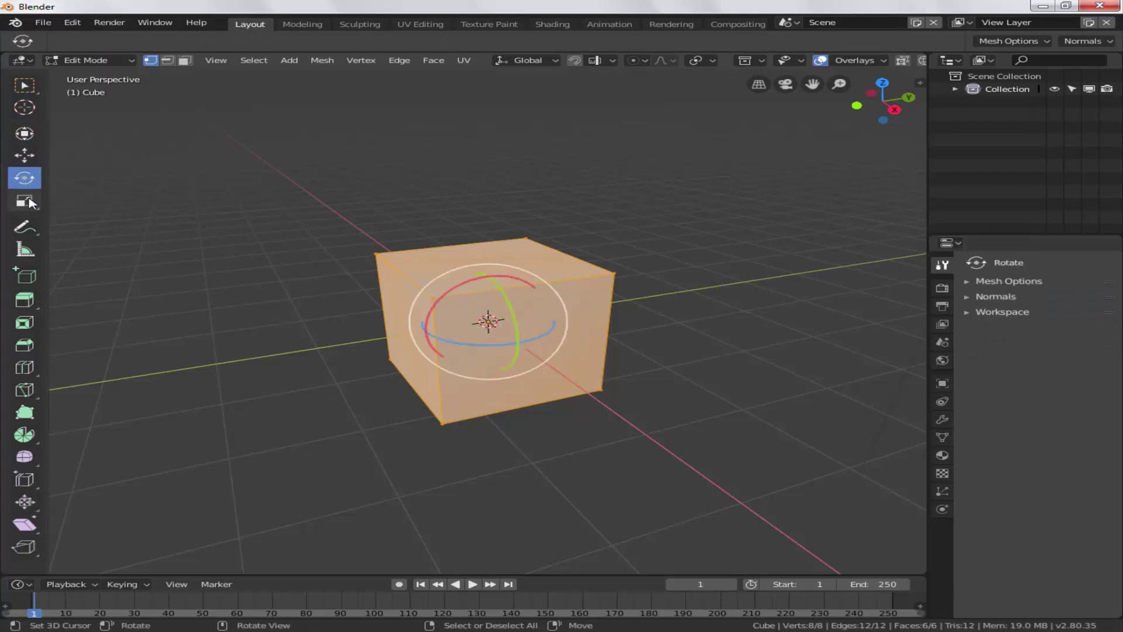
pyautogui.click(29, 197)
pyautogui.click(25, 155)
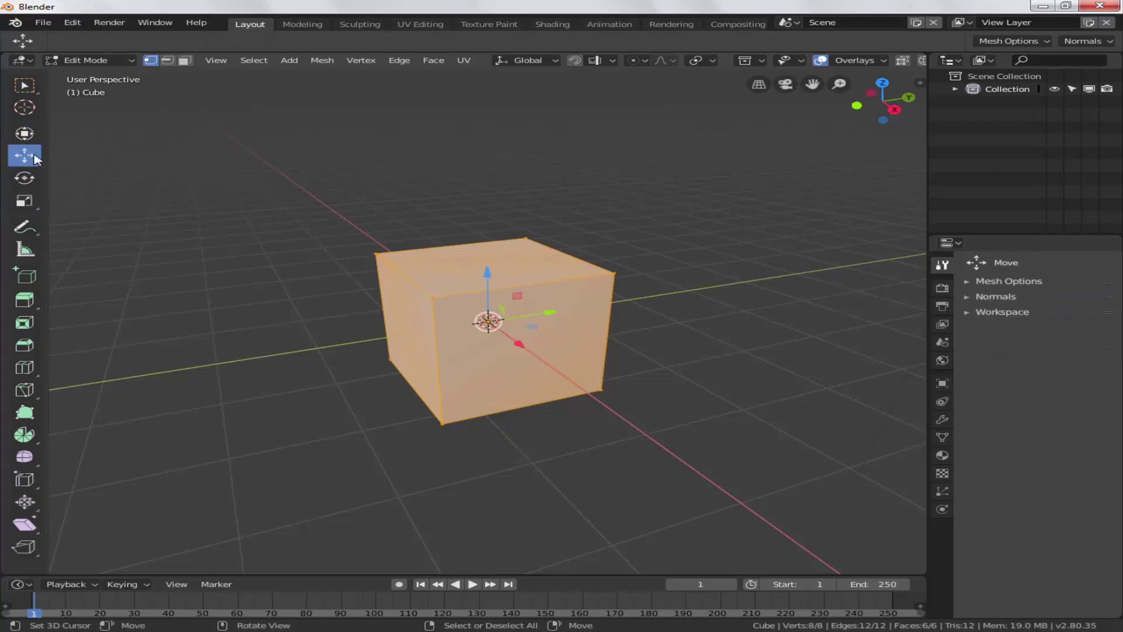
pyautogui.click(32, 179)
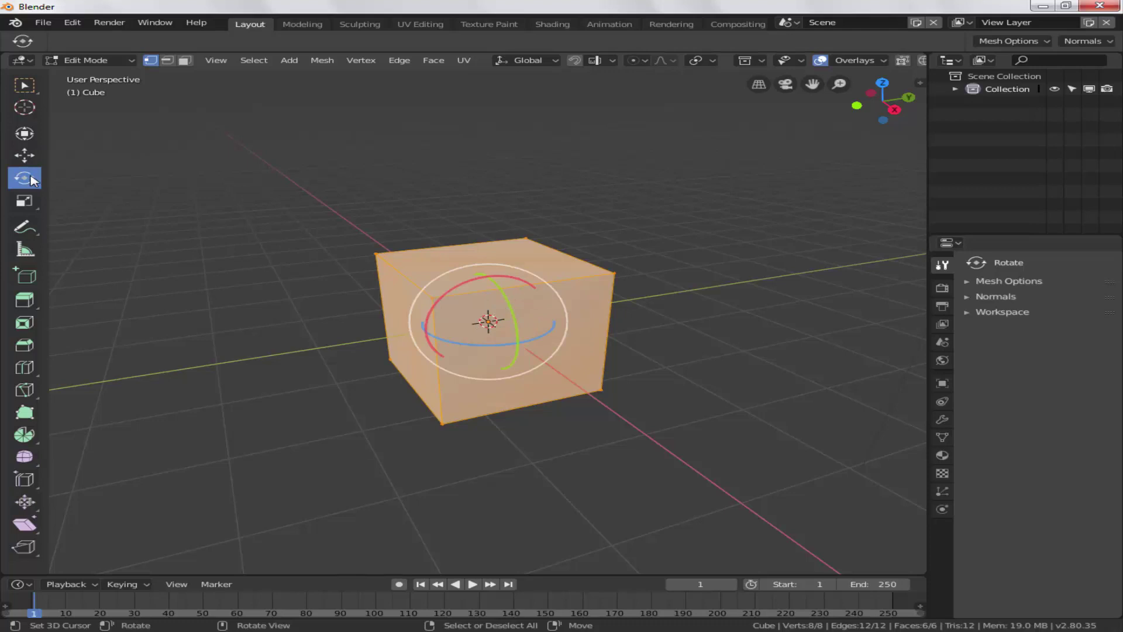
pyautogui.click(25, 200)
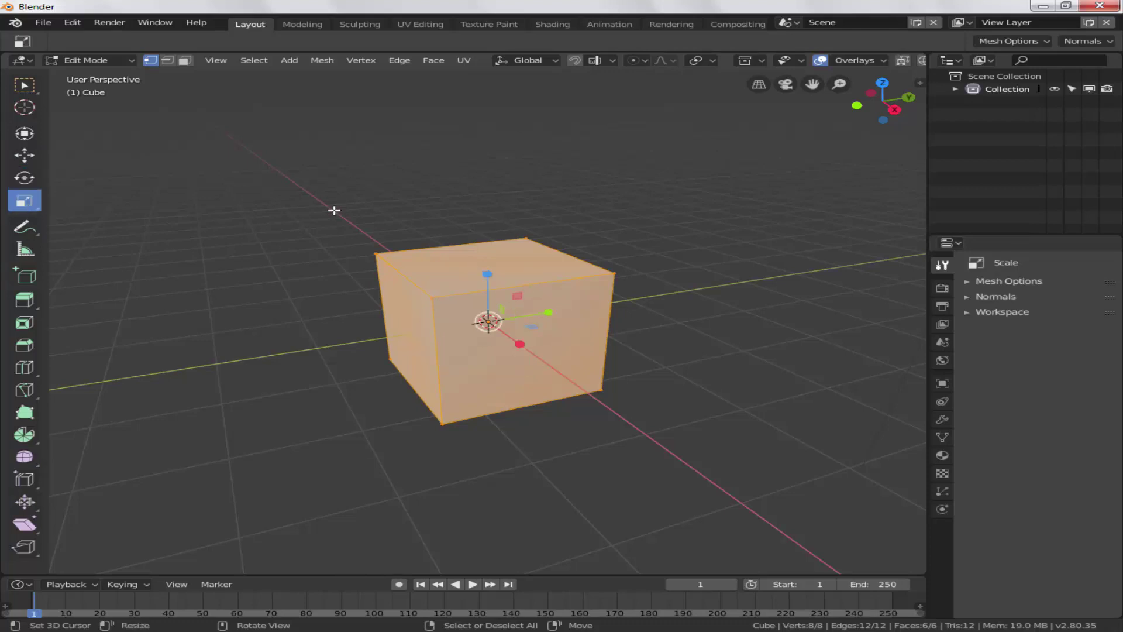
# - Try to rotate, scale and move the whole cube mesh freely, one transform after another
pyautogui.press('r')
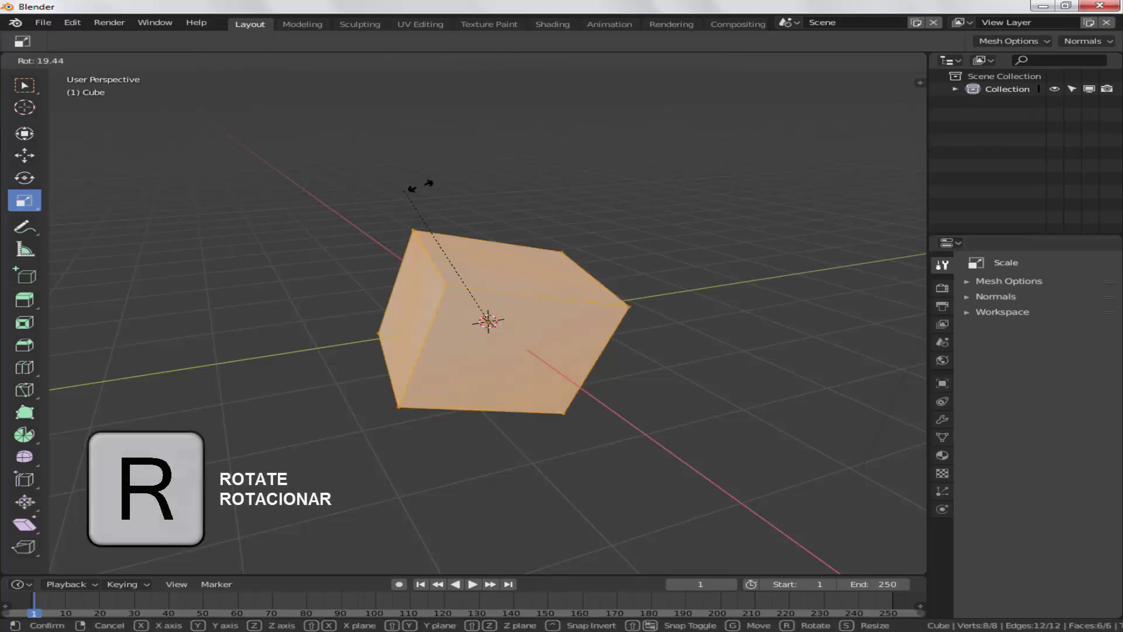
pyautogui.rightClick(347, 195)
pyautogui.press('s')
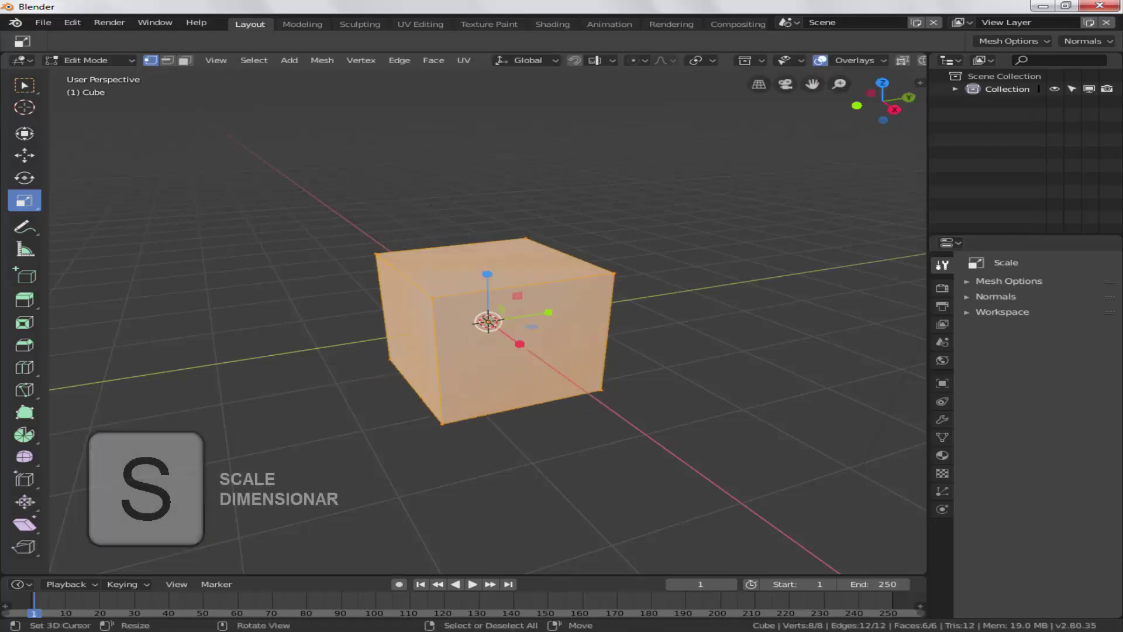
pyautogui.rightClick(327, 168)
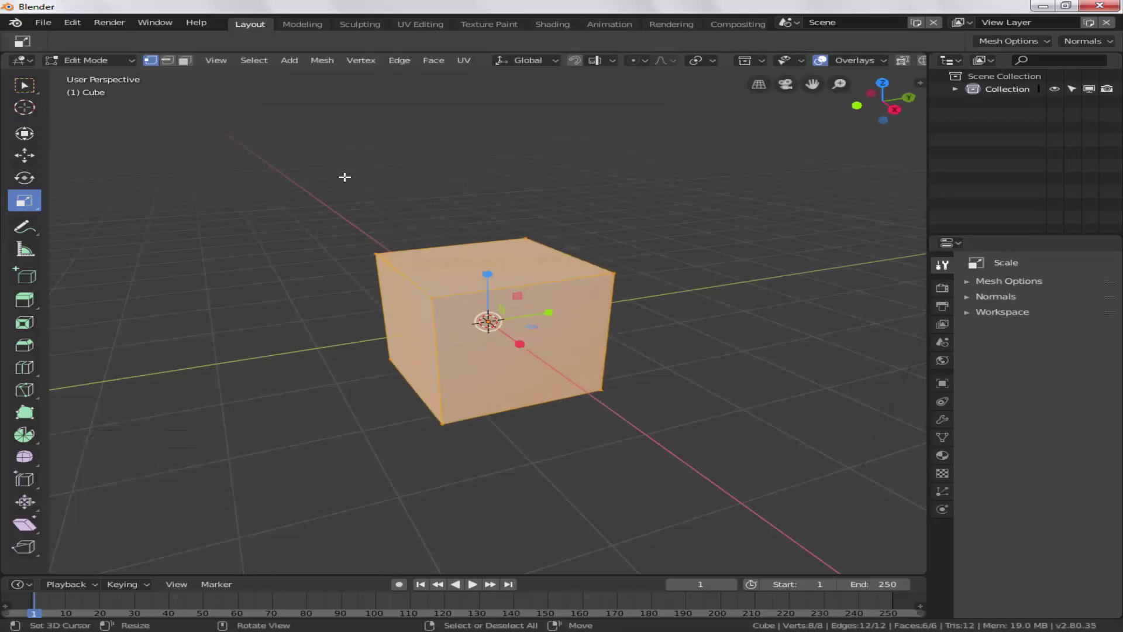
pyautogui.press('g')
pyautogui.rightClick(430, 204)
# - Activate the Measure tool and review the variants available for the Extrude tool
pyautogui.click(24, 249)
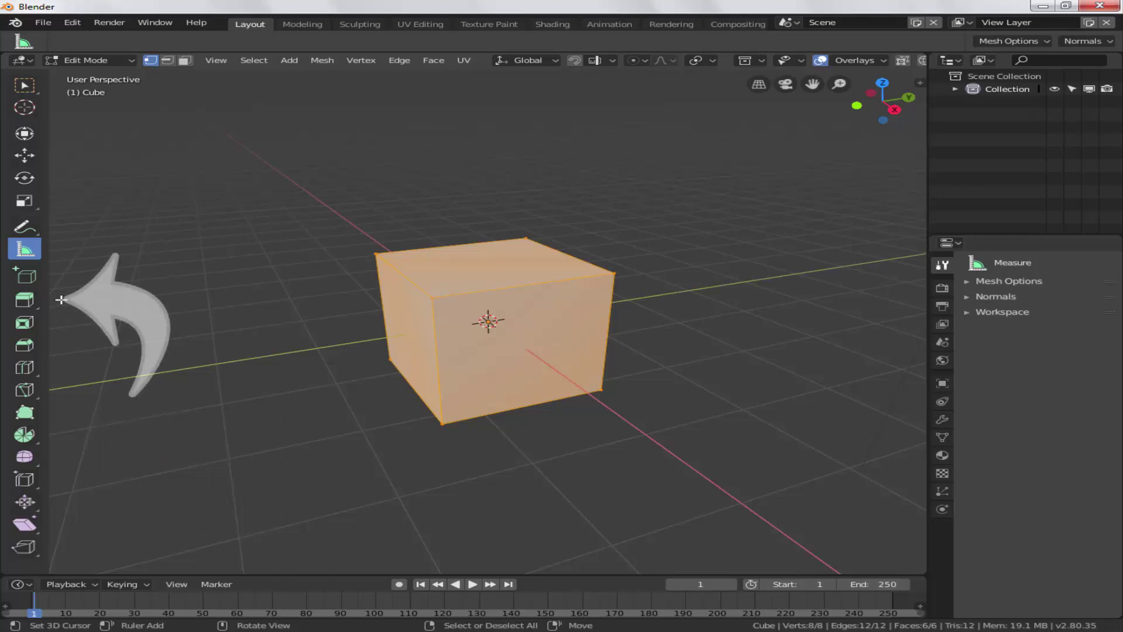
pyautogui.click(24, 304)
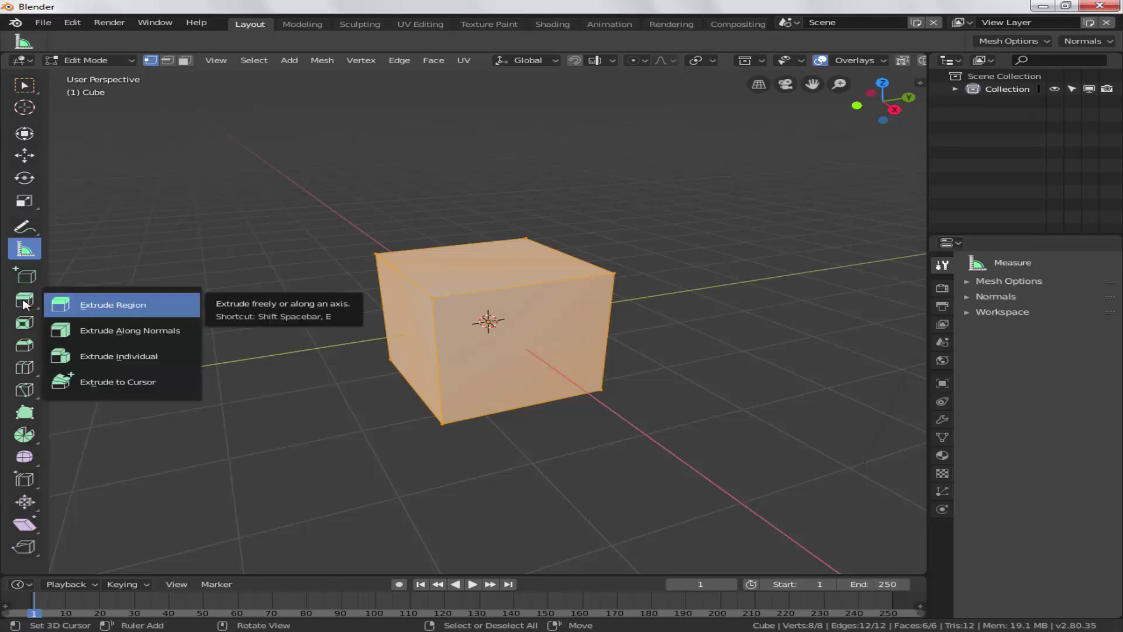
pyautogui.click(23, 304)
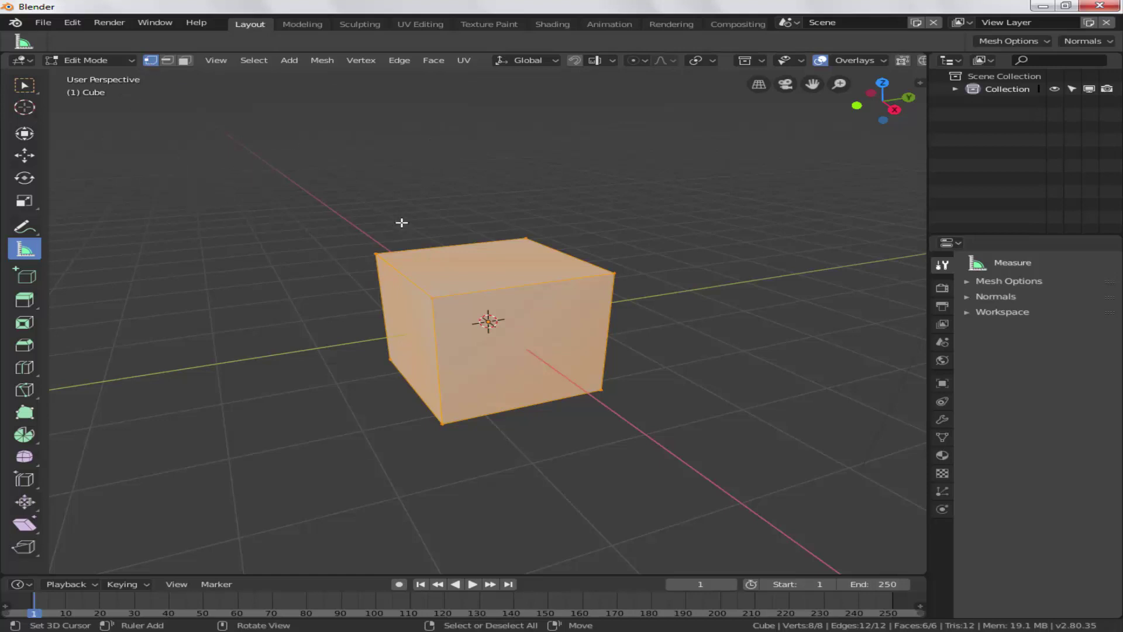
# - Pick the cube's top corner vertices one by one and extrude the left one outward with Extrude Region along its normal
pyautogui.click(375, 250)
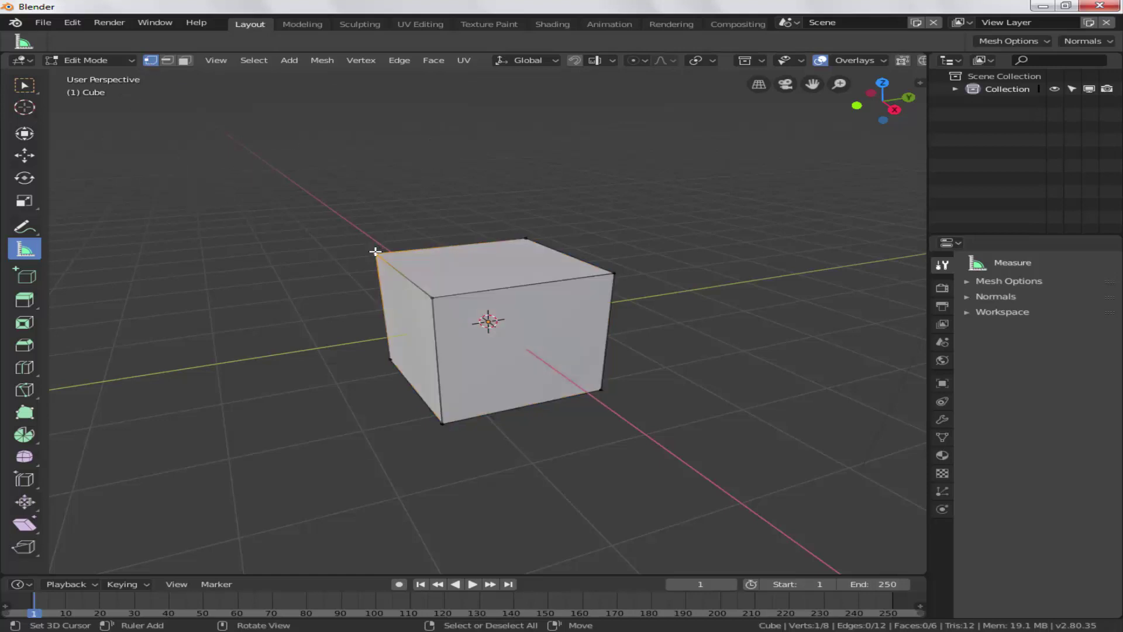
pyautogui.click(524, 238)
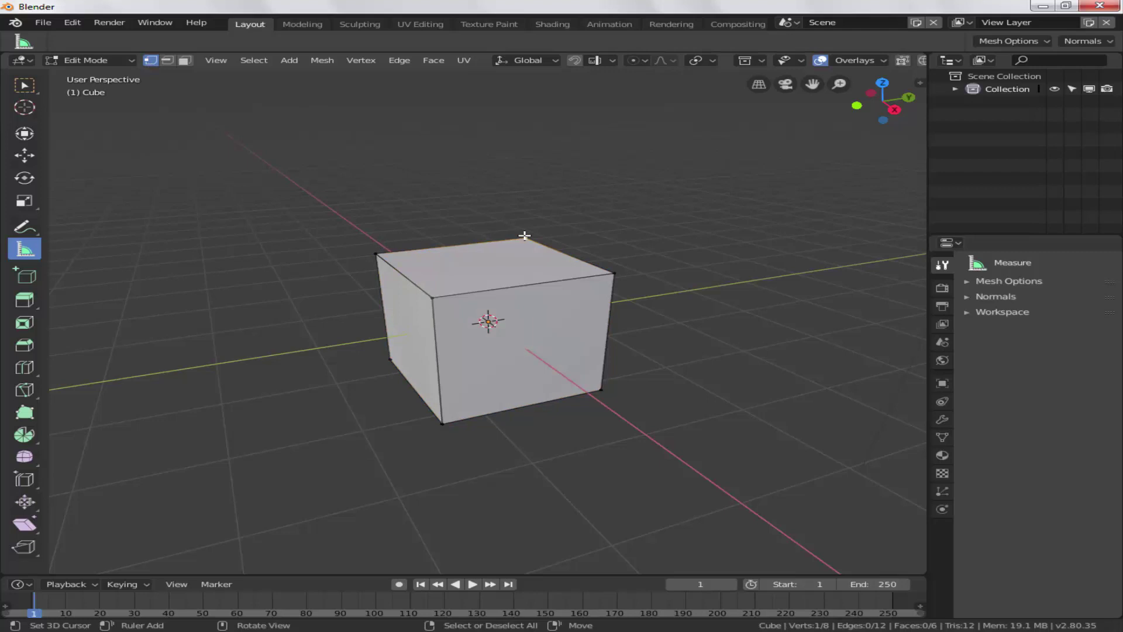
pyautogui.click(614, 271)
pyautogui.click(434, 297)
pyautogui.click(375, 254)
pyautogui.click(26, 300)
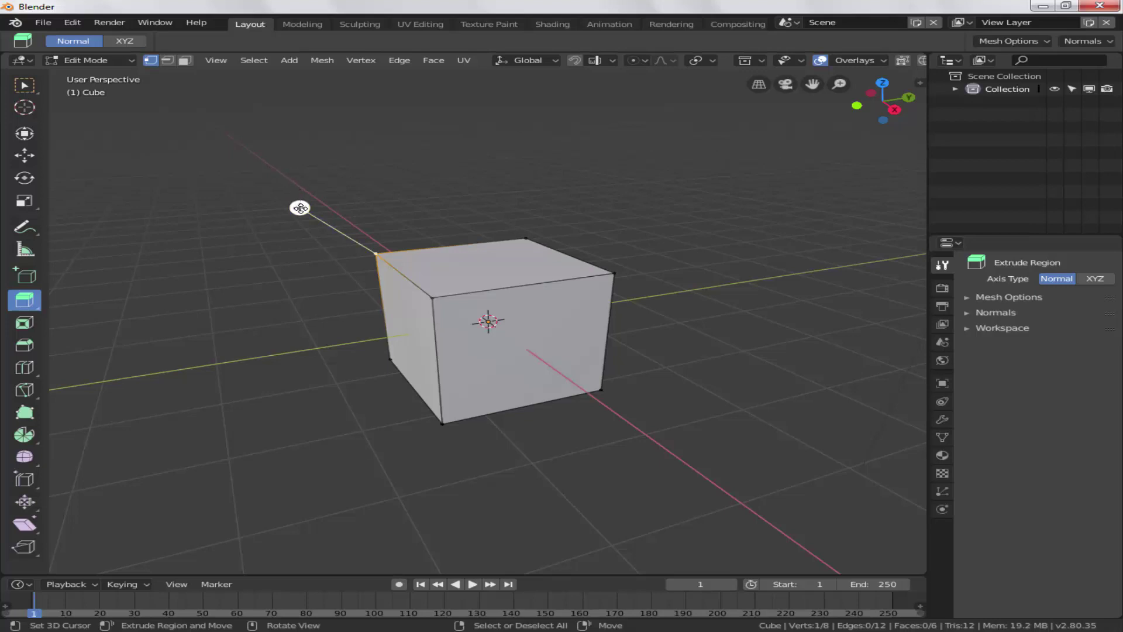
pyautogui.moveTo(300, 208); pyautogui.dragTo(174, 131)
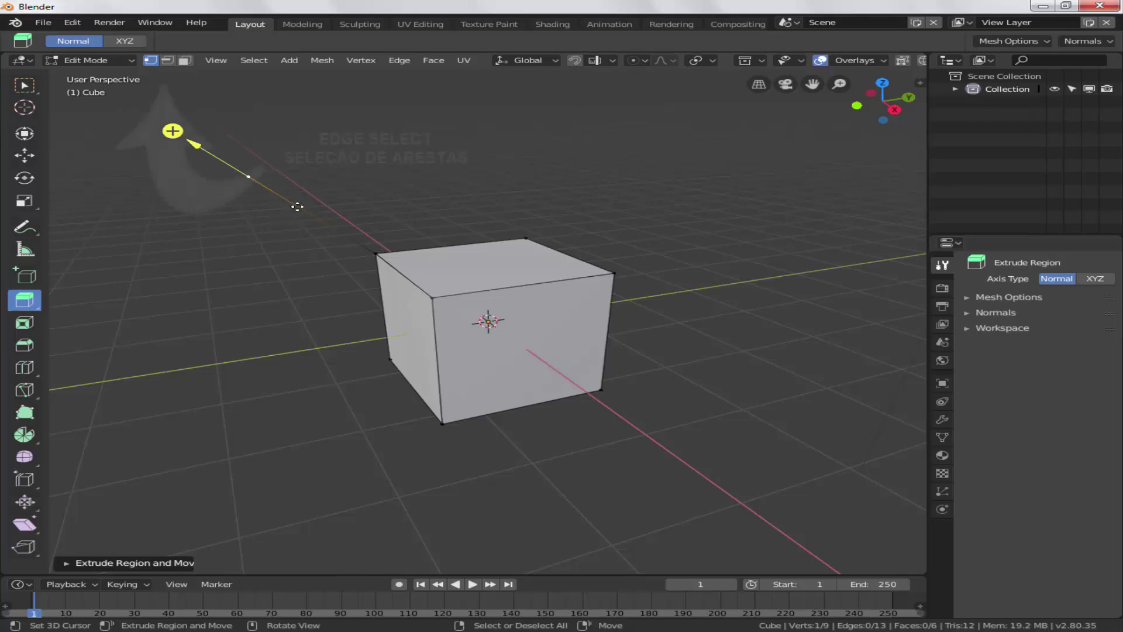
# - Switch to edge selection and extrude the loose outer edge and the cube's top right edge into faces with Extrude Region
pyautogui.click(168, 60)
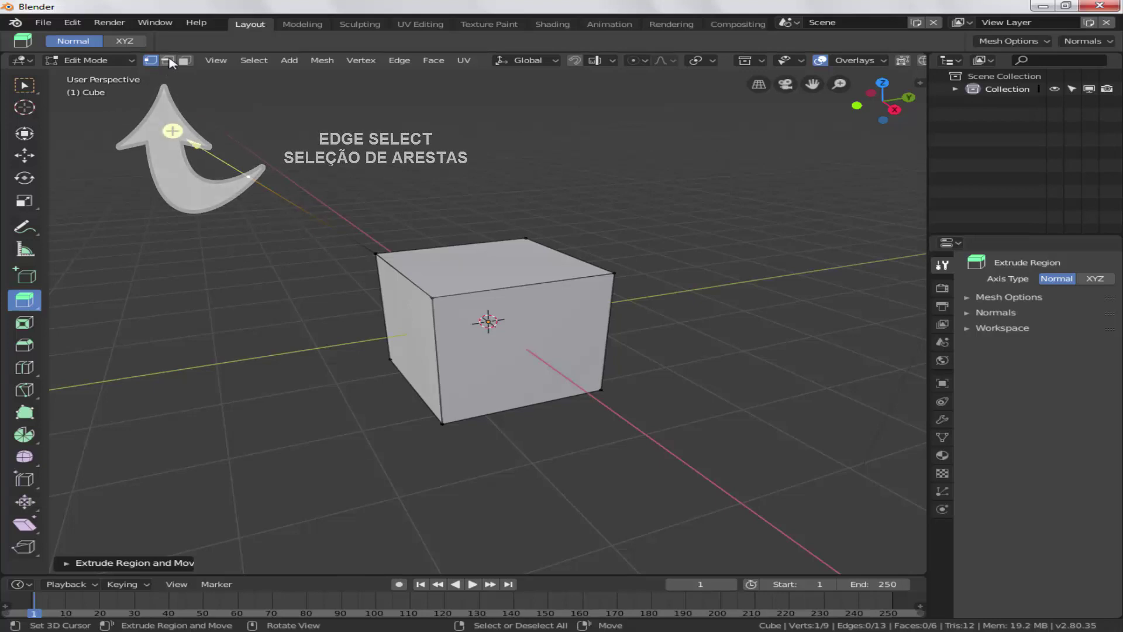
pyautogui.click(301, 207)
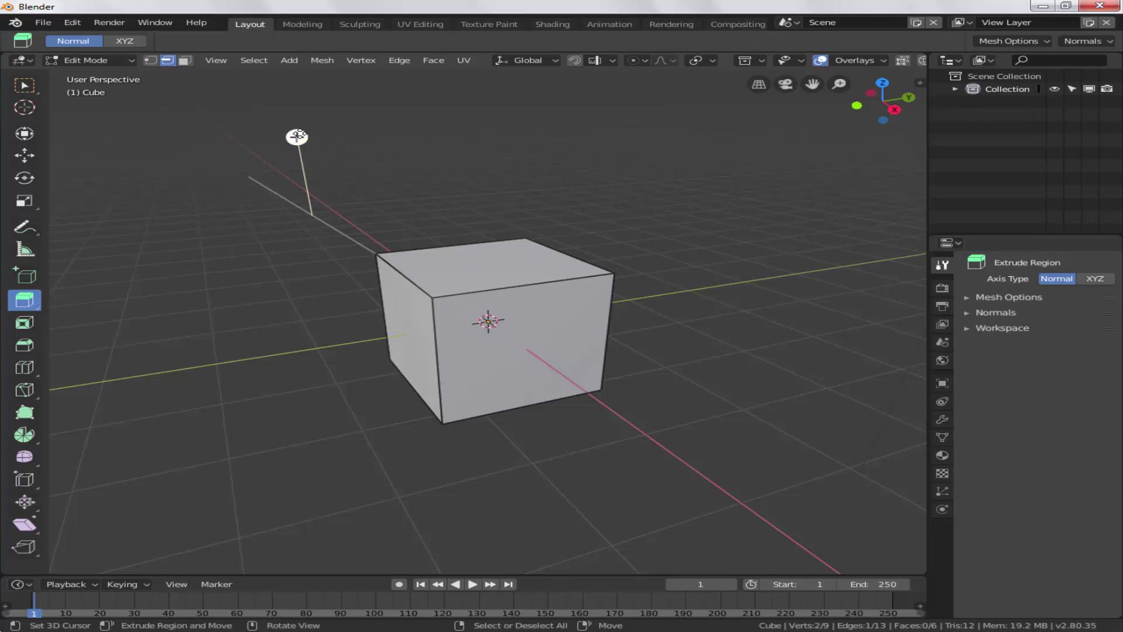
pyautogui.moveTo(298, 137); pyautogui.dragTo(324, 539)
pyautogui.scroll(-1, 276, 258)
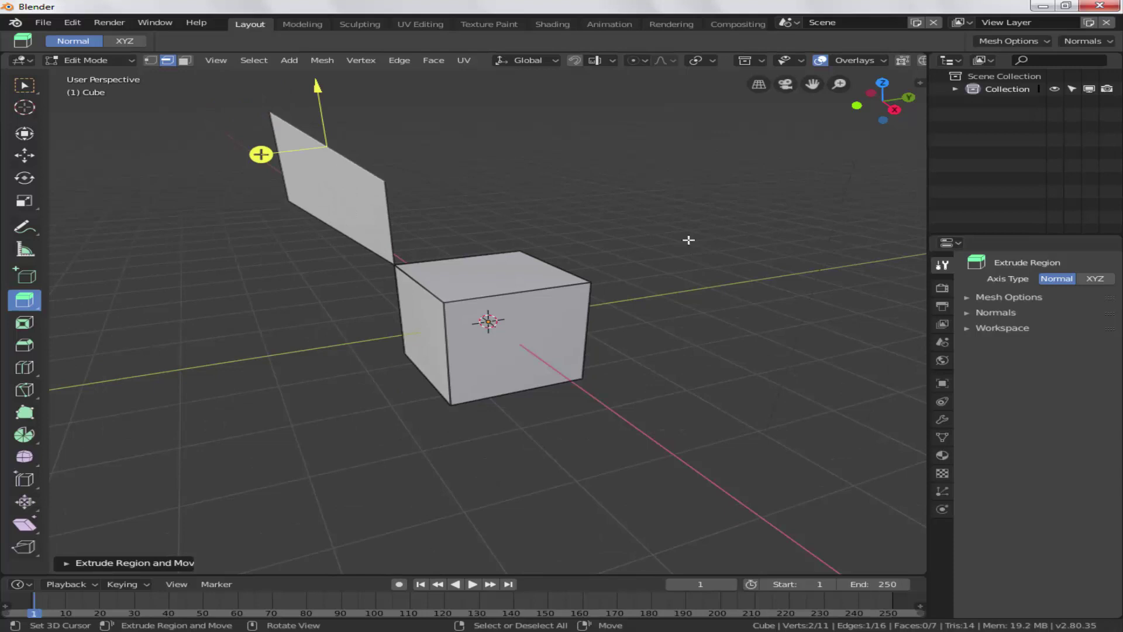
pyautogui.click(545, 261)
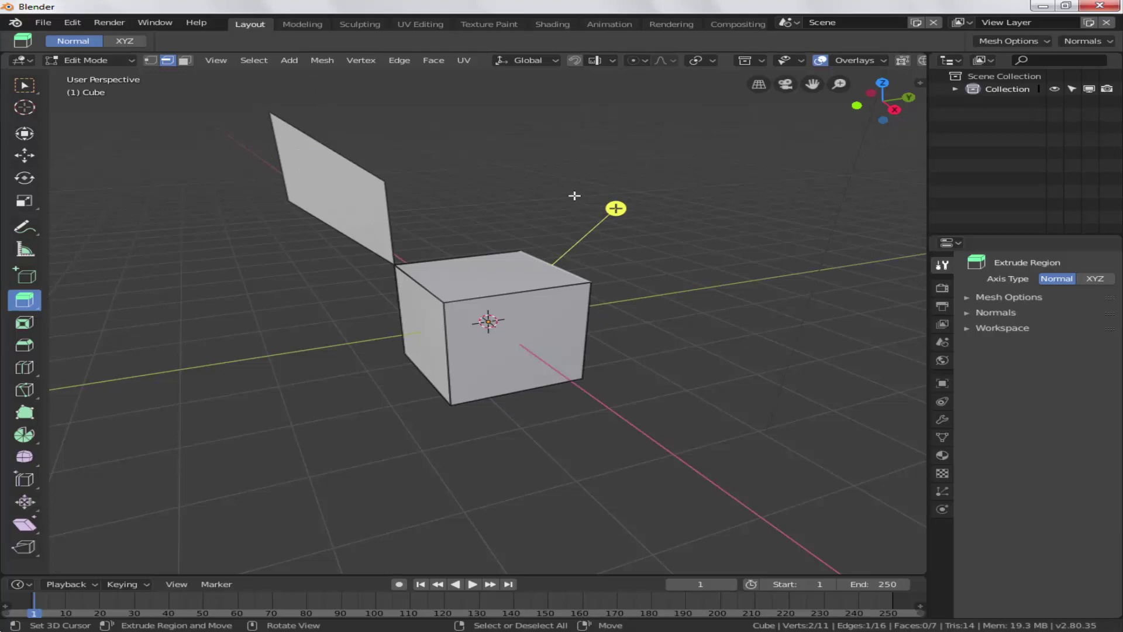
pyautogui.moveTo(621, 200); pyautogui.dragTo(744, 170)
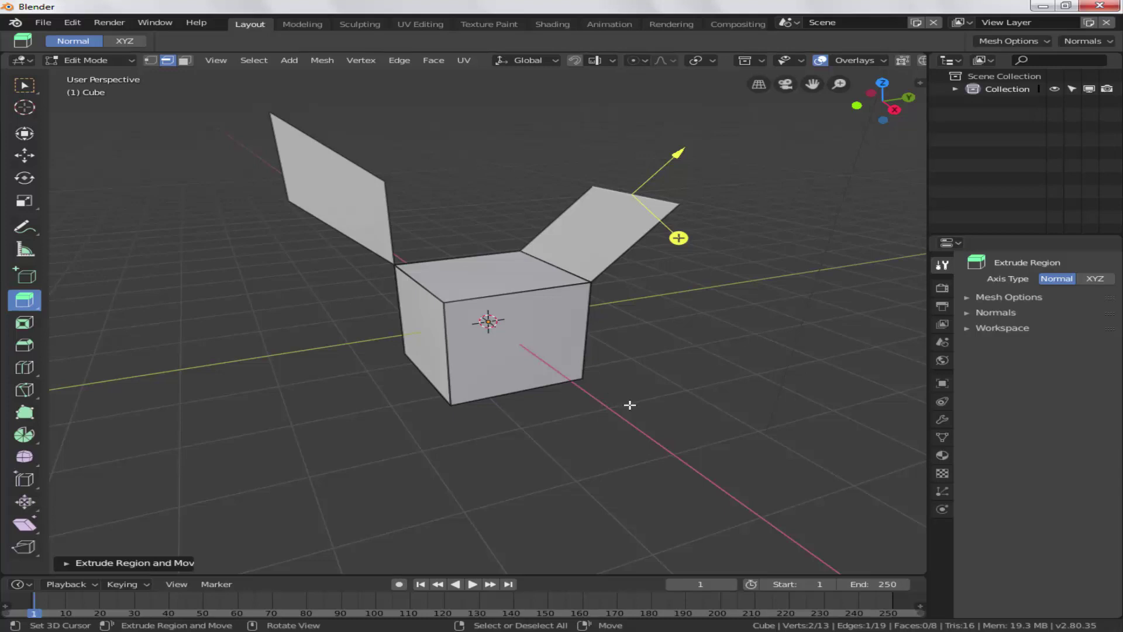
# - Undo the edge and vertex extrusions back to the plain cube
pyautogui.hotkey('ctrl', 'z')
pyautogui.hotkey('ctrl', 'z')
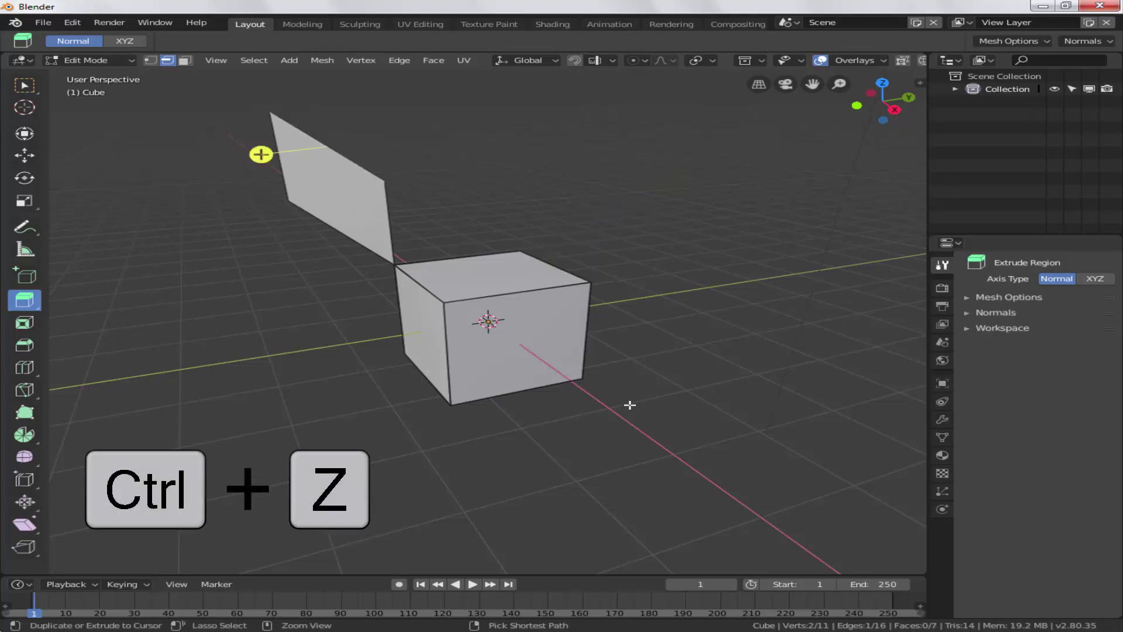
pyautogui.hotkey('ctrl', 'z')
pyautogui.hotkey('ctrl', 'z')
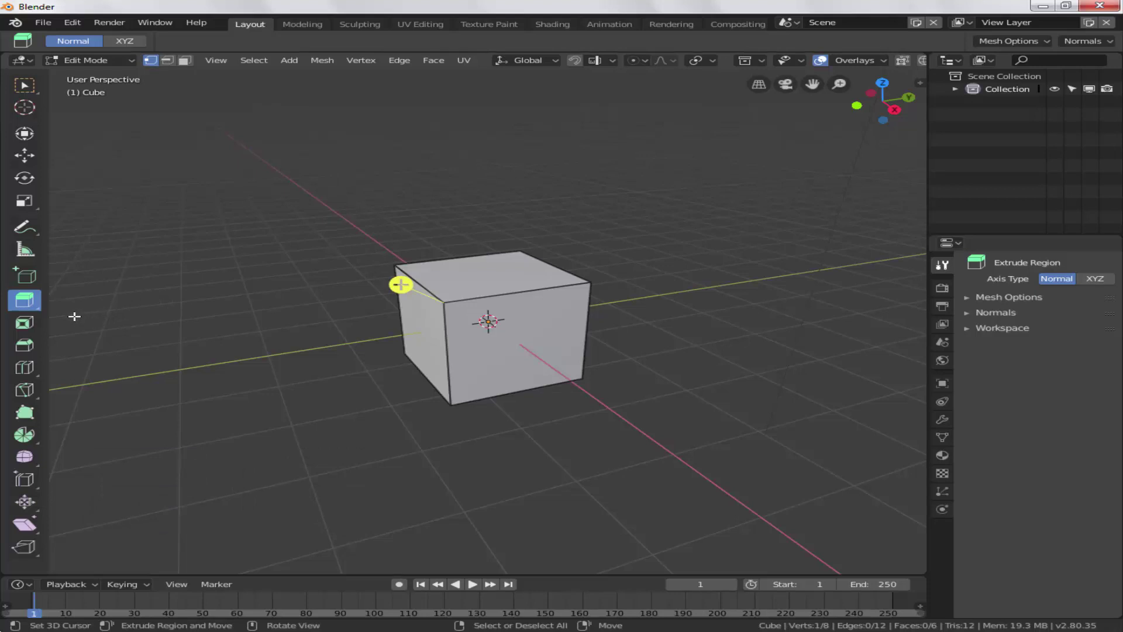
# - Activate Extrude Individual, switch to face selection and select the cube's top and front faces together
pyautogui.click(24, 301)
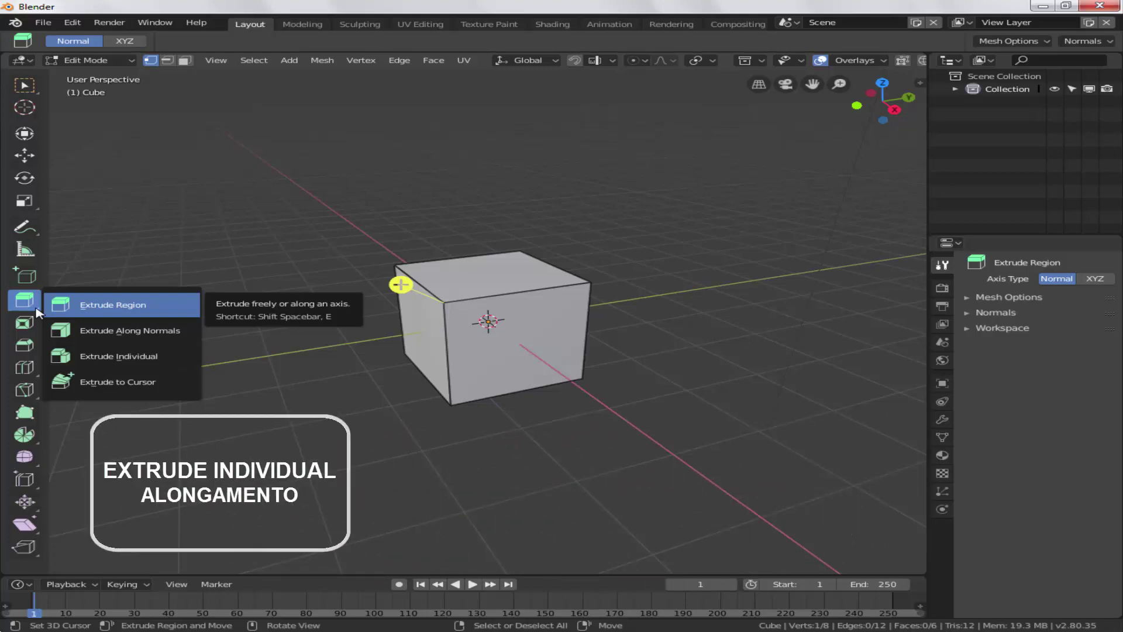
pyautogui.click(107, 358)
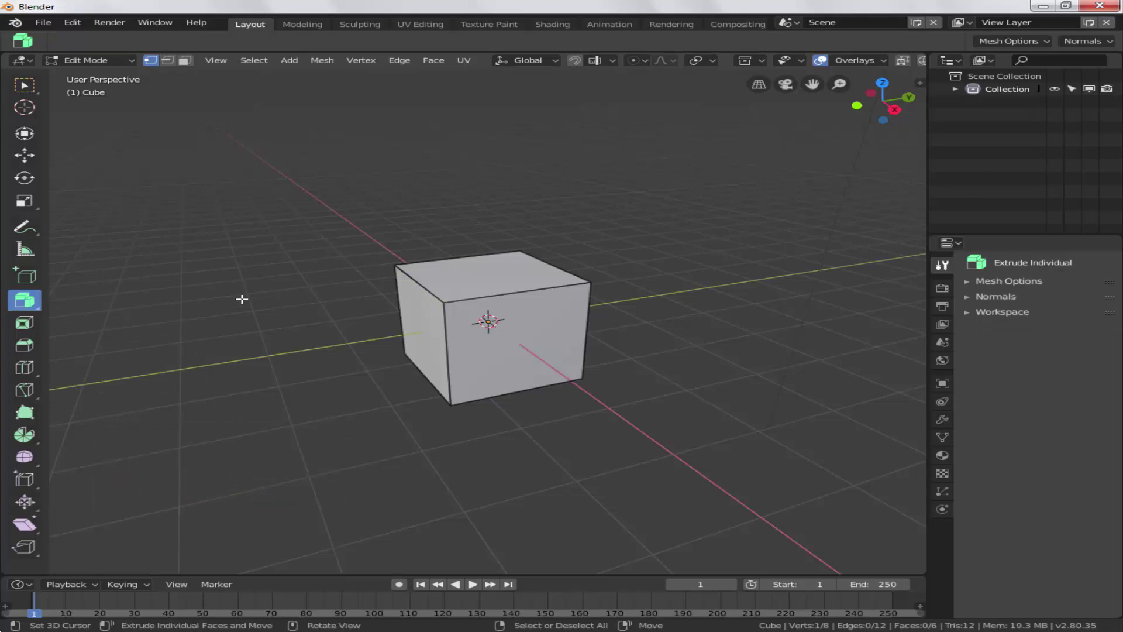
pyautogui.click(185, 61)
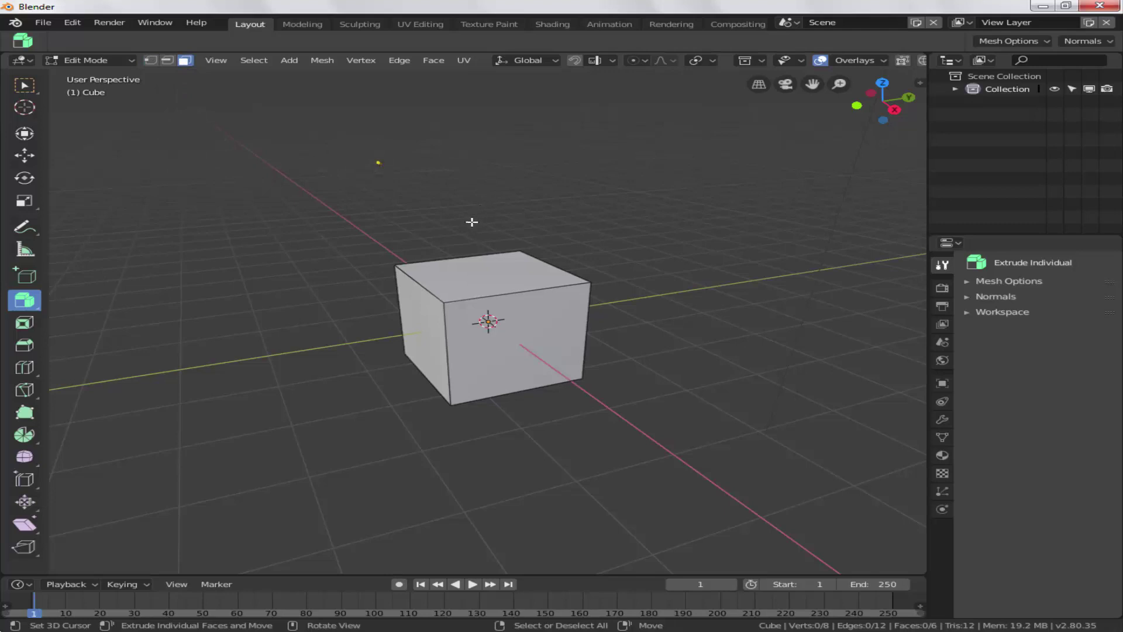
pyautogui.click(480, 268)
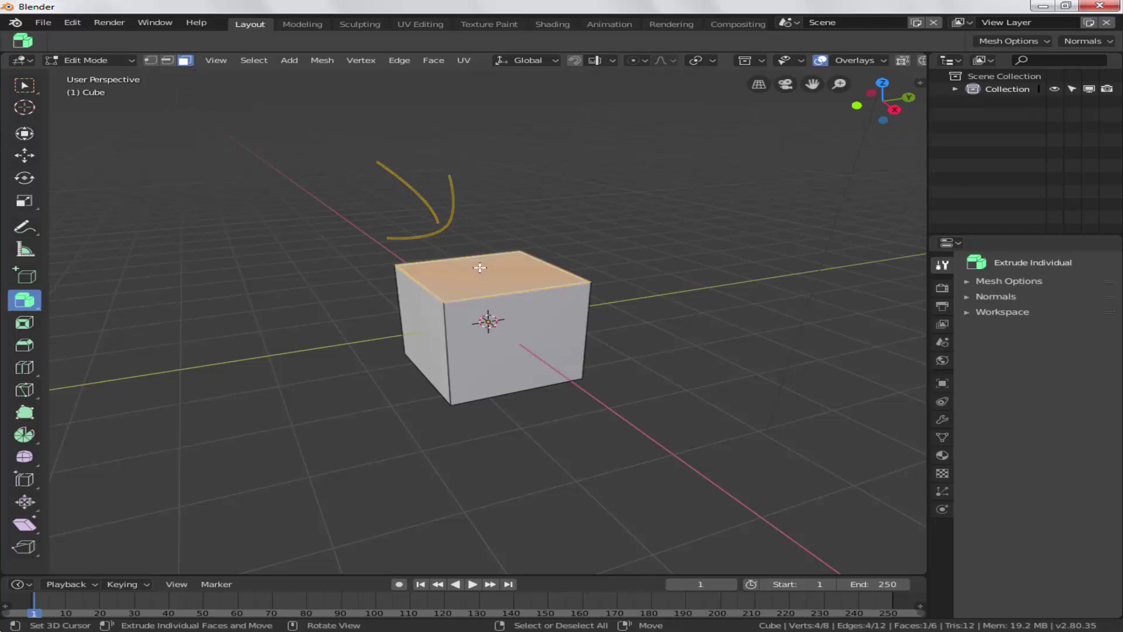
pyautogui.keyDown('shift'); pyautogui.click(512, 348); pyautogui.keyUp('shift')
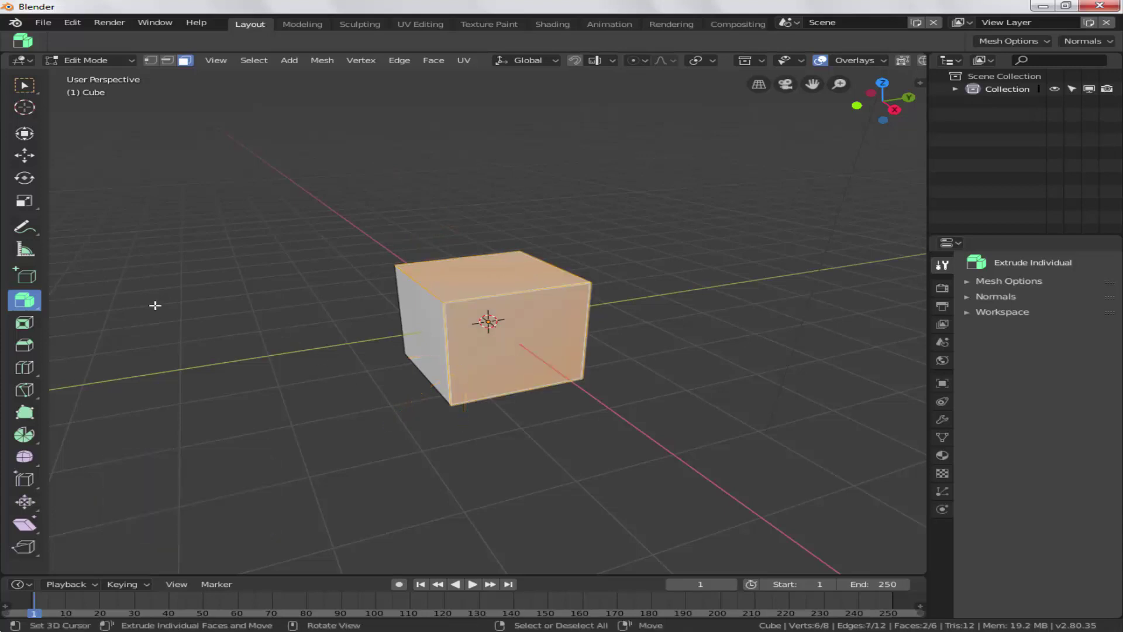
# - Try to extrude the selected top and front faces together with Extrude Region and undo the extrusion
pyautogui.click(34, 303)
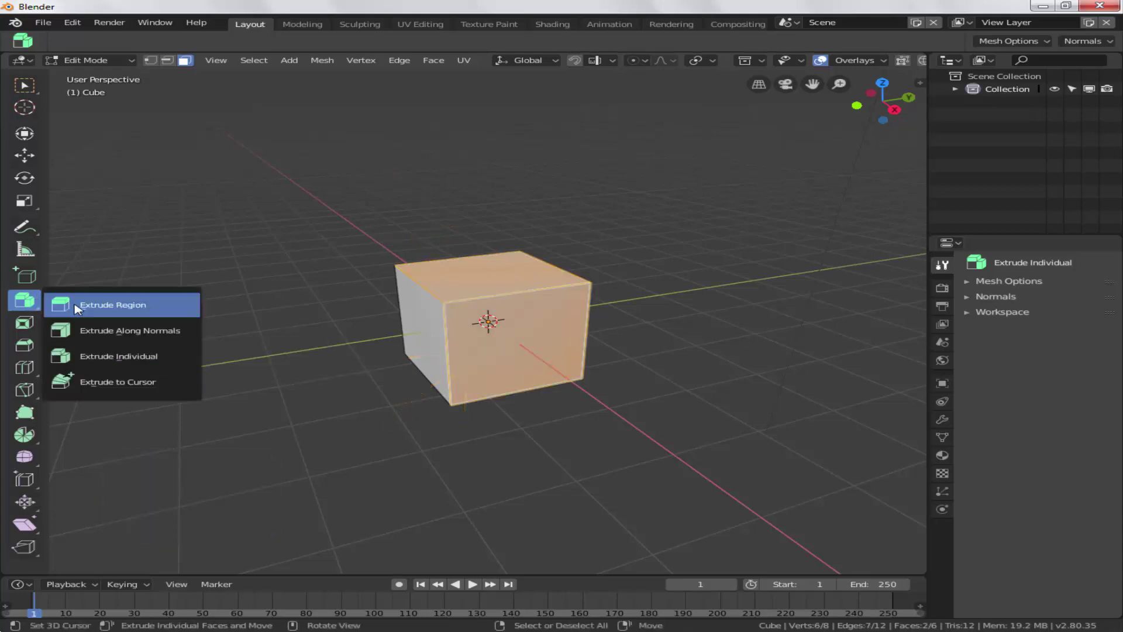
pyautogui.click(111, 310)
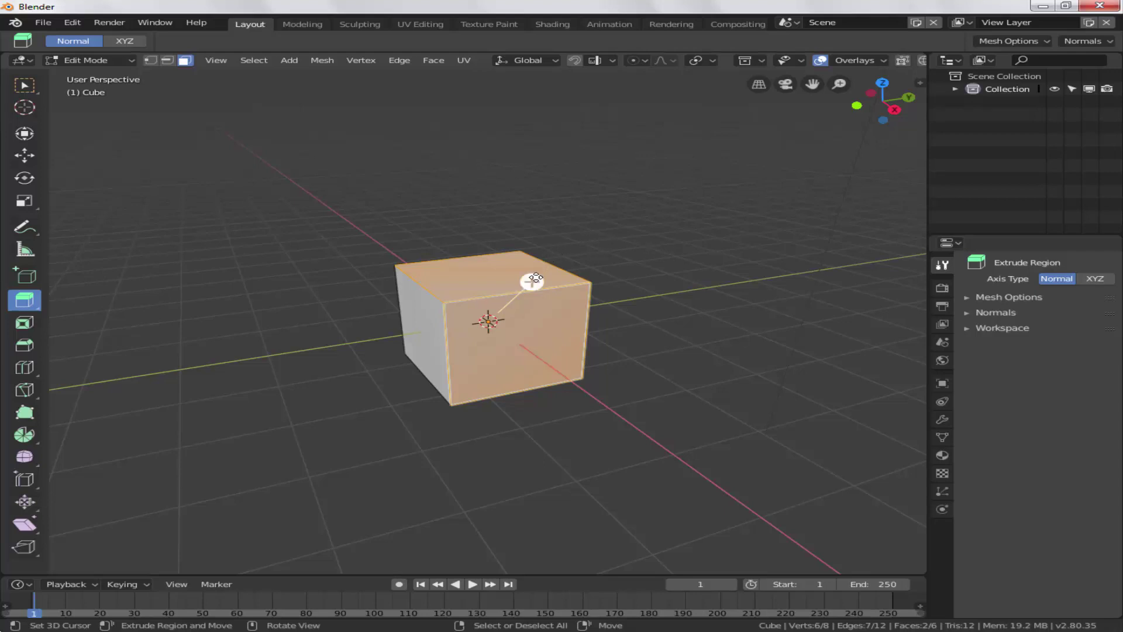
pyautogui.moveTo(532, 283); pyautogui.dragTo(631, 247)
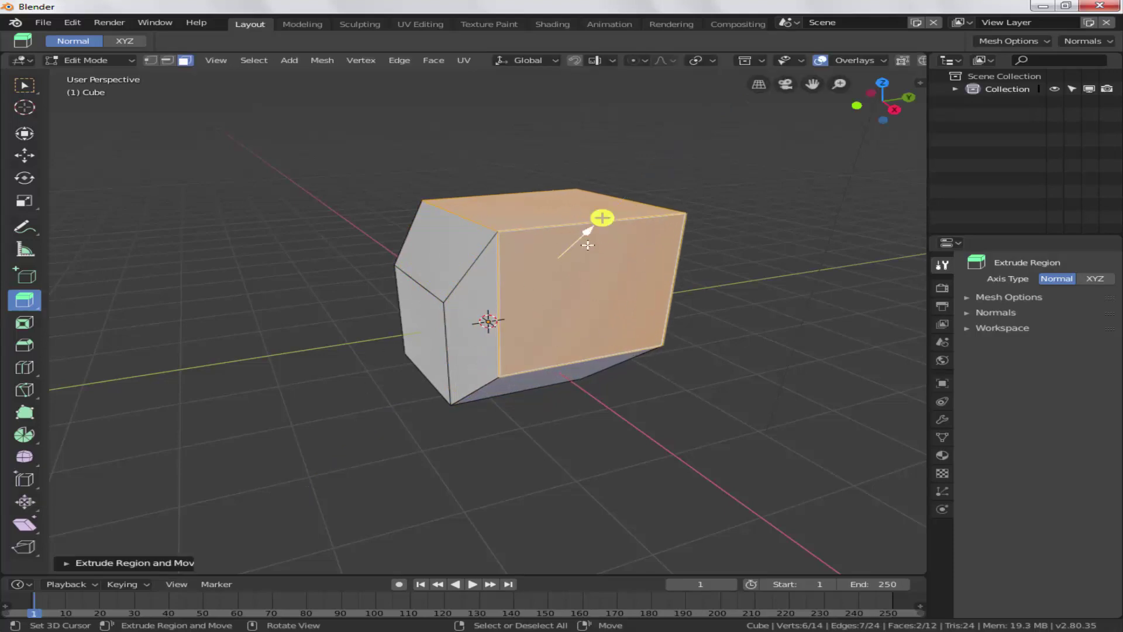
pyautogui.hotkey('ctrl', 'z')
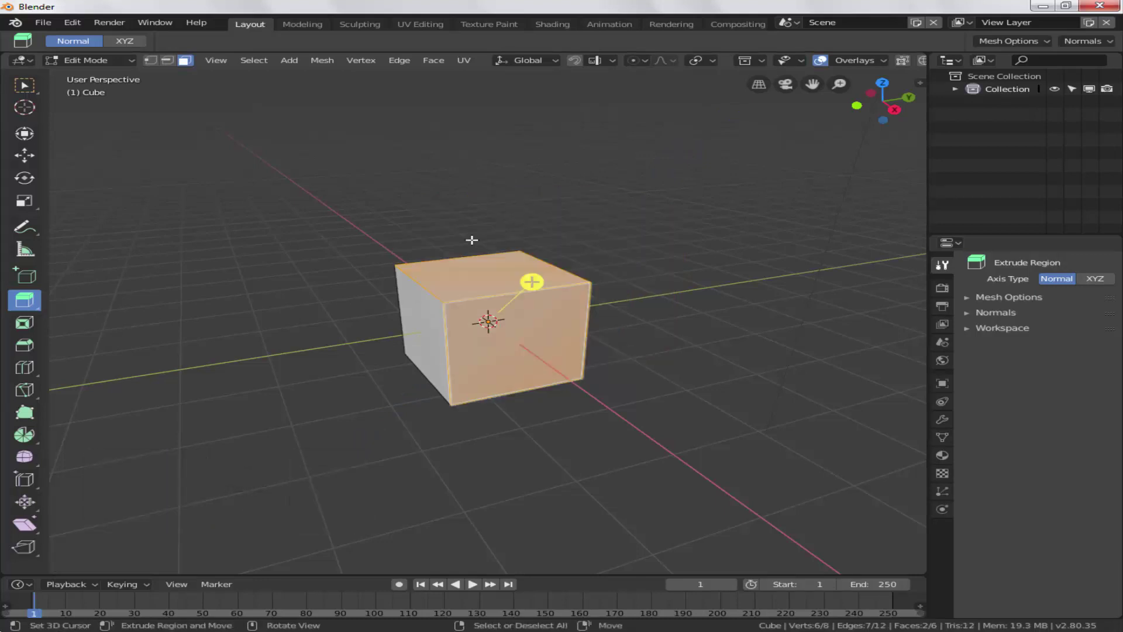
# - Extrude the selected top and front faces as separate blocks with Extrude Individual
pyautogui.click(38, 309)
pyautogui.click(76, 355)
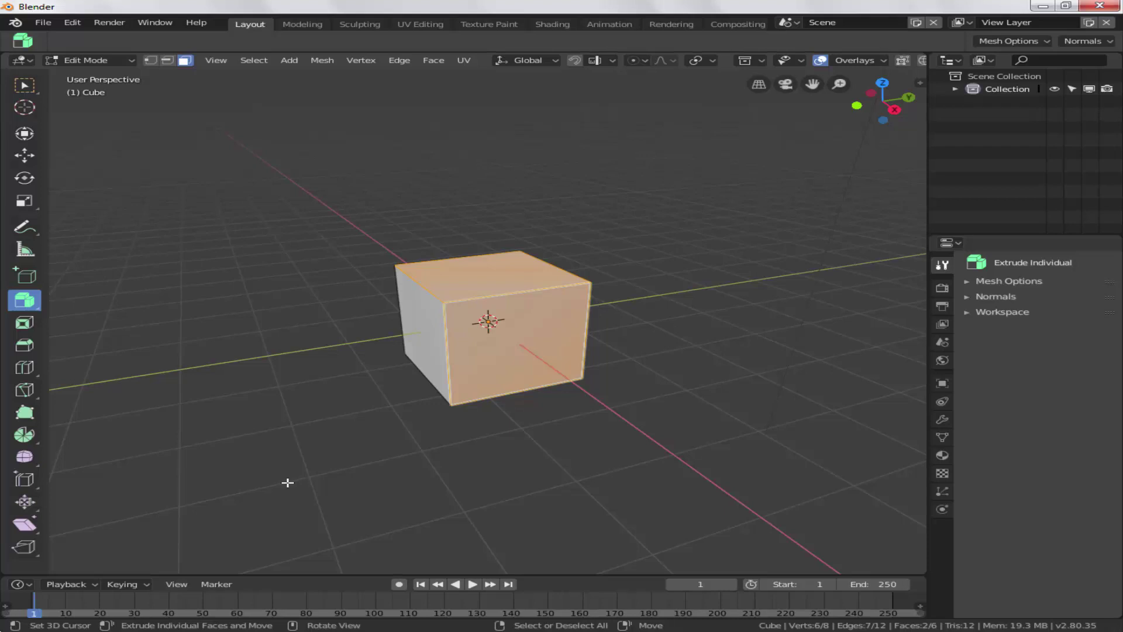
pyautogui.moveTo(287, 482); pyautogui.dragTo(452, 540)
# - Select the upper block's left side and the front block's right side and extrude both outward with Extrude Individual
pyautogui.click(406, 225)
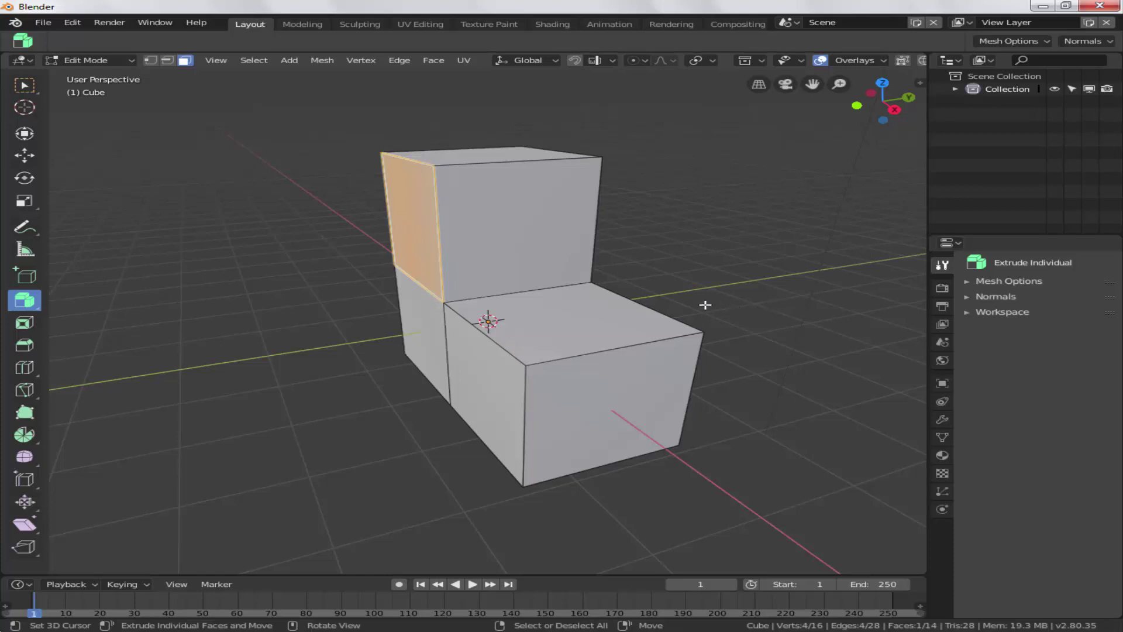
pyautogui.moveTo(703, 305); pyautogui.dragTo(561, 334, button='middle')
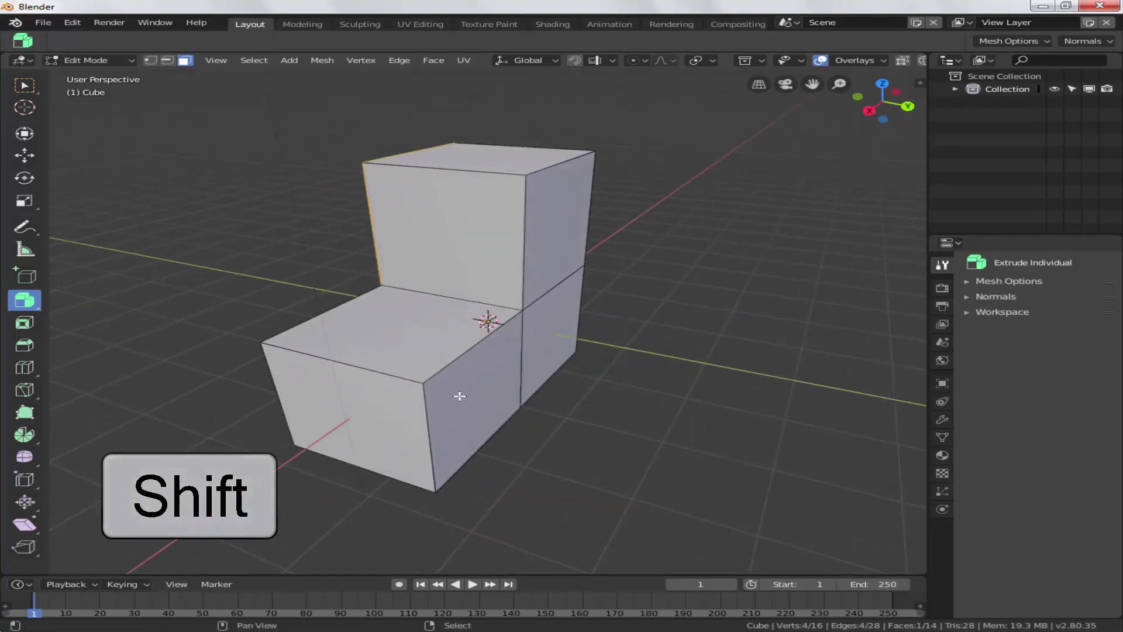
pyautogui.keyDown('shift'); pyautogui.click(460, 396); pyautogui.keyUp('shift')
pyautogui.moveTo(158, 327); pyautogui.dragTo(258, 328, button='middle')
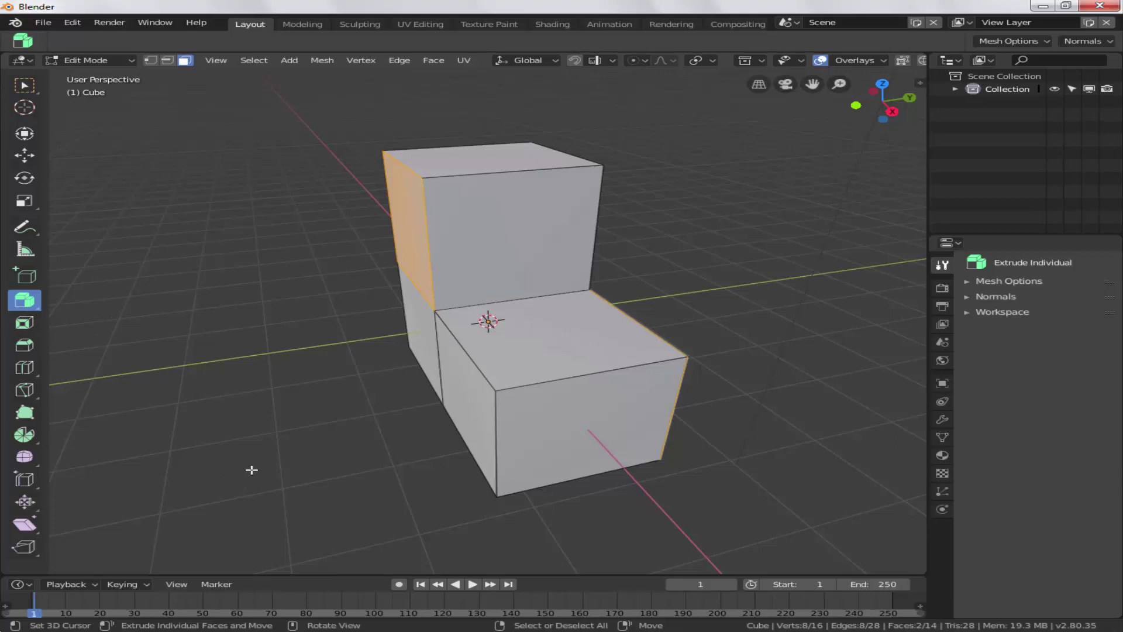
pyautogui.moveTo(251, 470); pyautogui.dragTo(404, 500)
pyautogui.moveTo(403, 501); pyautogui.dragTo(725, 477, button='middle')
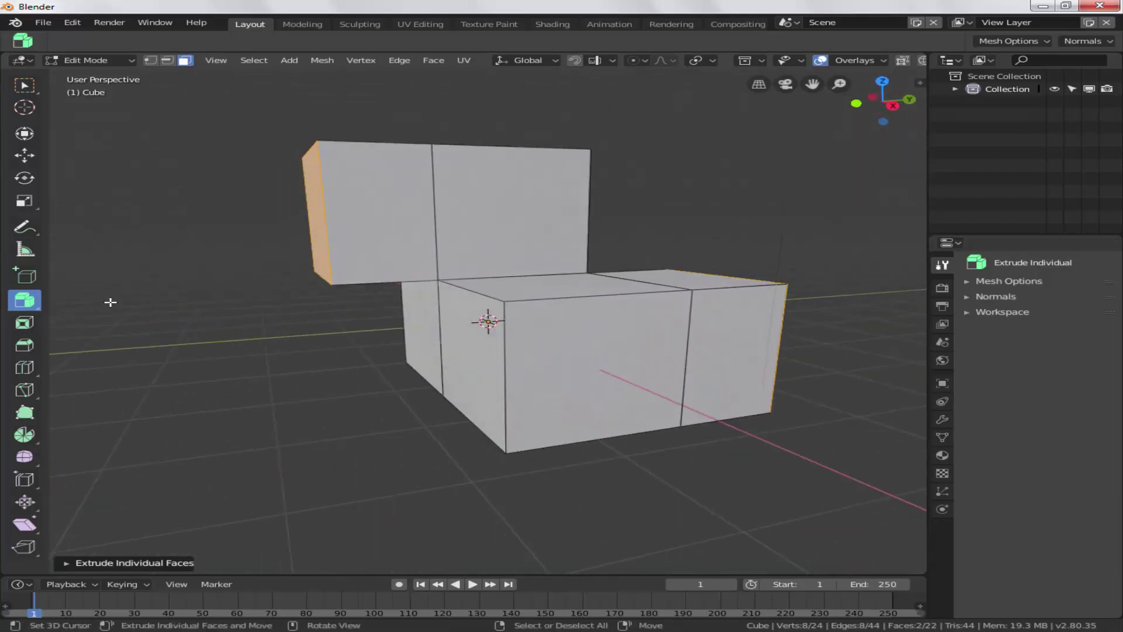
# - Try to extrude the two opposite end faces together with Extrude Region
pyautogui.click(29, 301)
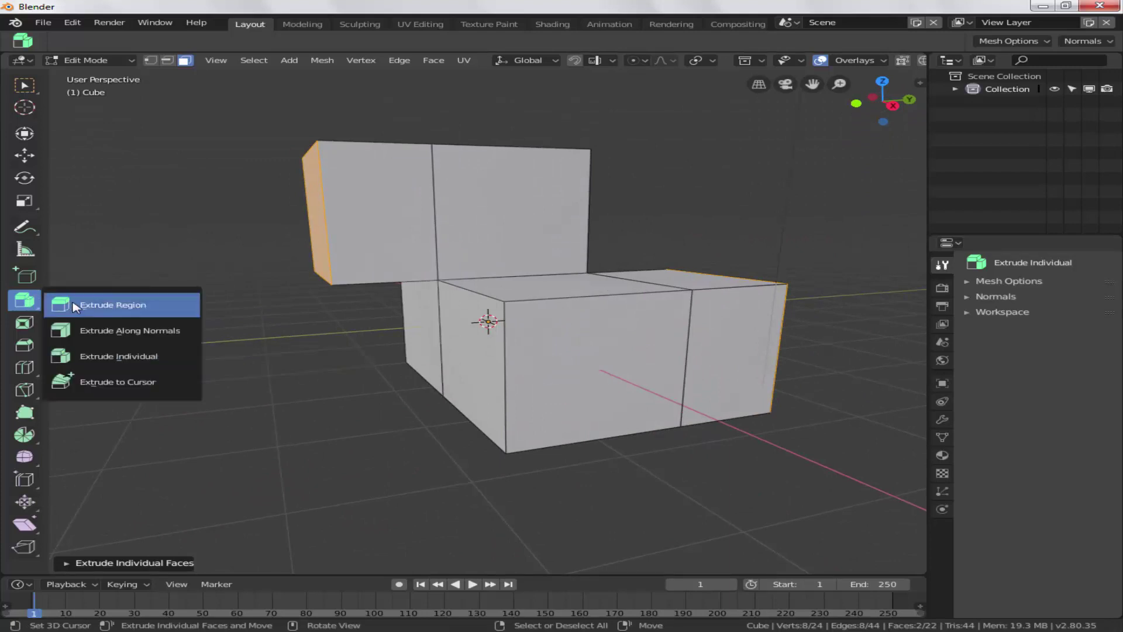
pyautogui.click(101, 313)
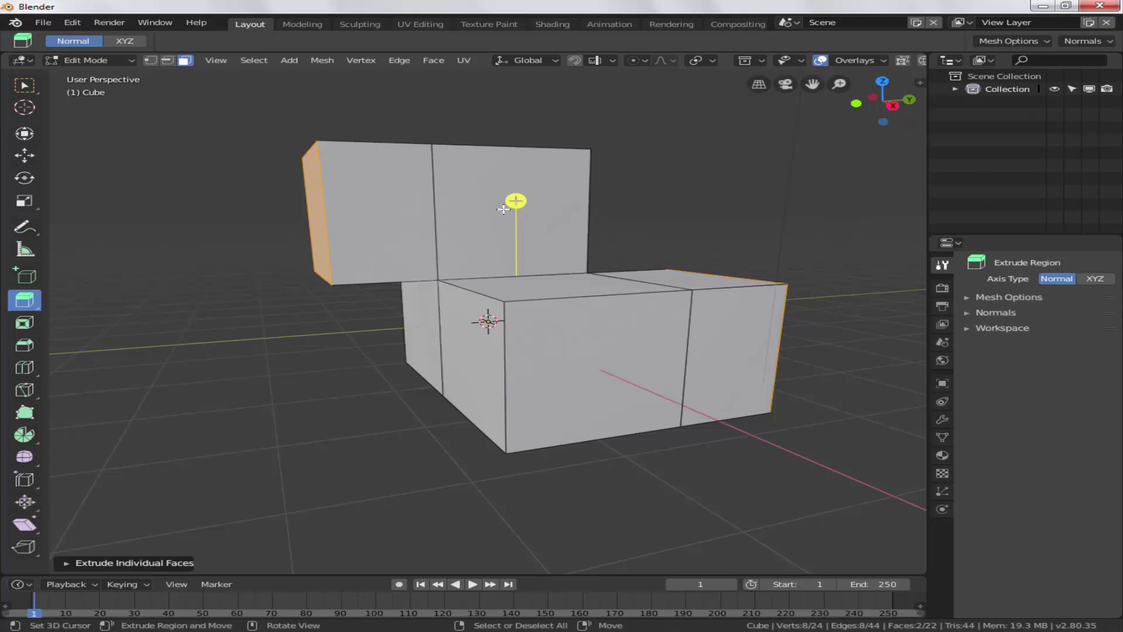
pyautogui.moveTo(521, 205); pyautogui.dragTo(550, 207)
pyautogui.press('Escape')
# - Undo the individual face extrusions and selections back to the plain, unselected cube
pyautogui.hotkey('ctrl', 'z')
pyautogui.hotkey('ctrl', 'z')
pyautogui.hotkey('ctrl', 'z')
pyautogui.hotkey('ctrl', 'z')
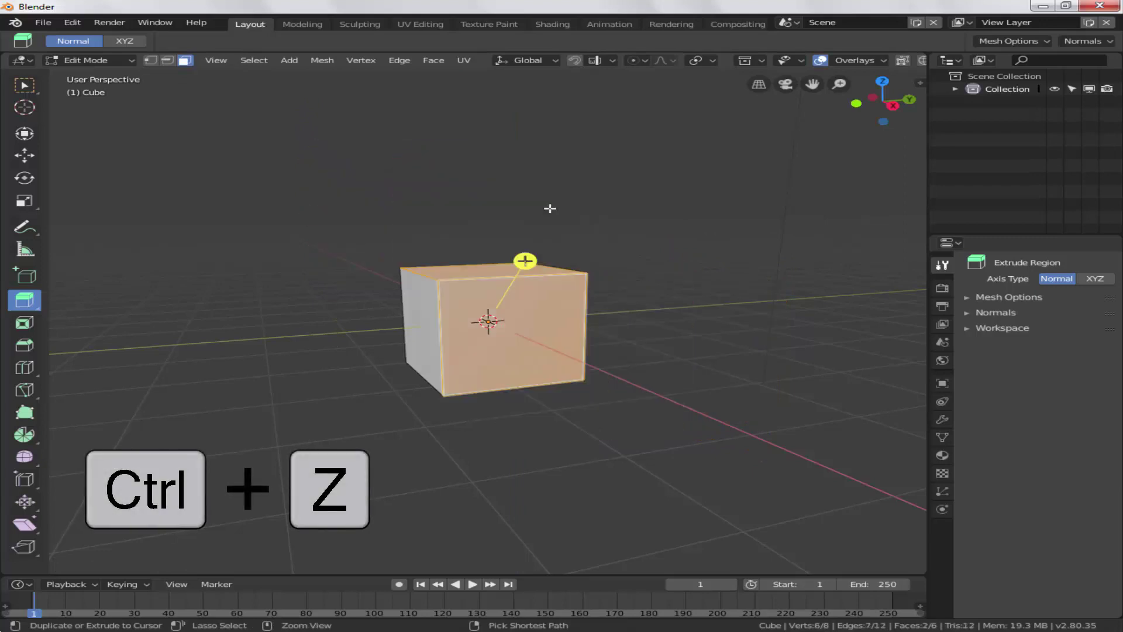
pyautogui.hotkey('ctrl', 'z')
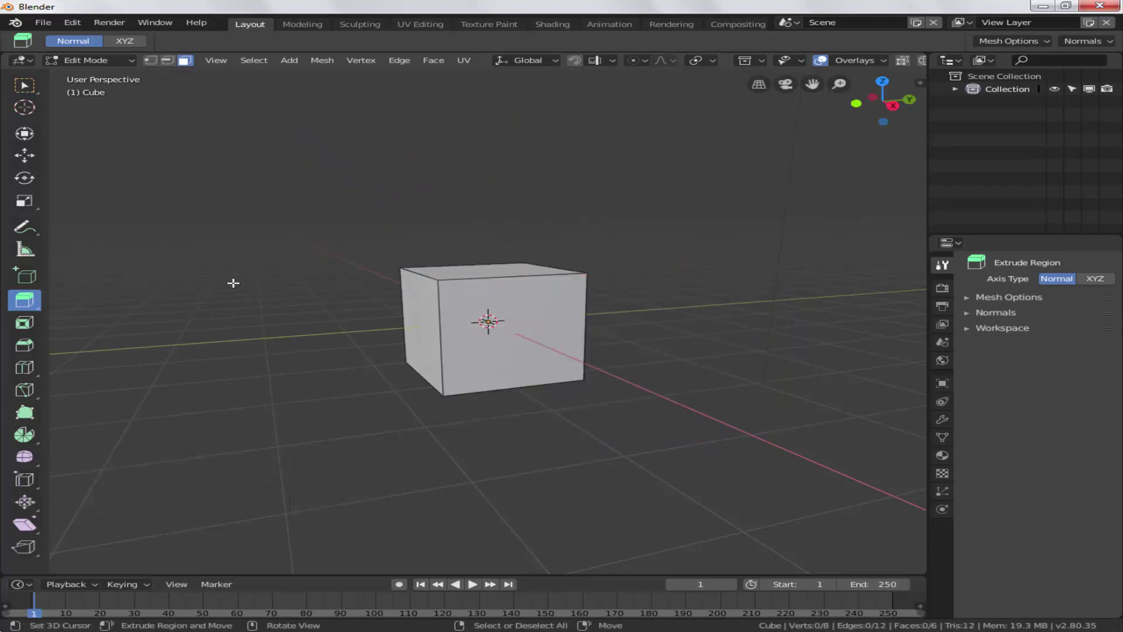
# - Select the cube's top and left side faces and extrude them outward with Extrude Along Normals, keeping Offset Even on
pyautogui.moveTo(469, 355); pyautogui.dragTo(533, 269, button='middle')
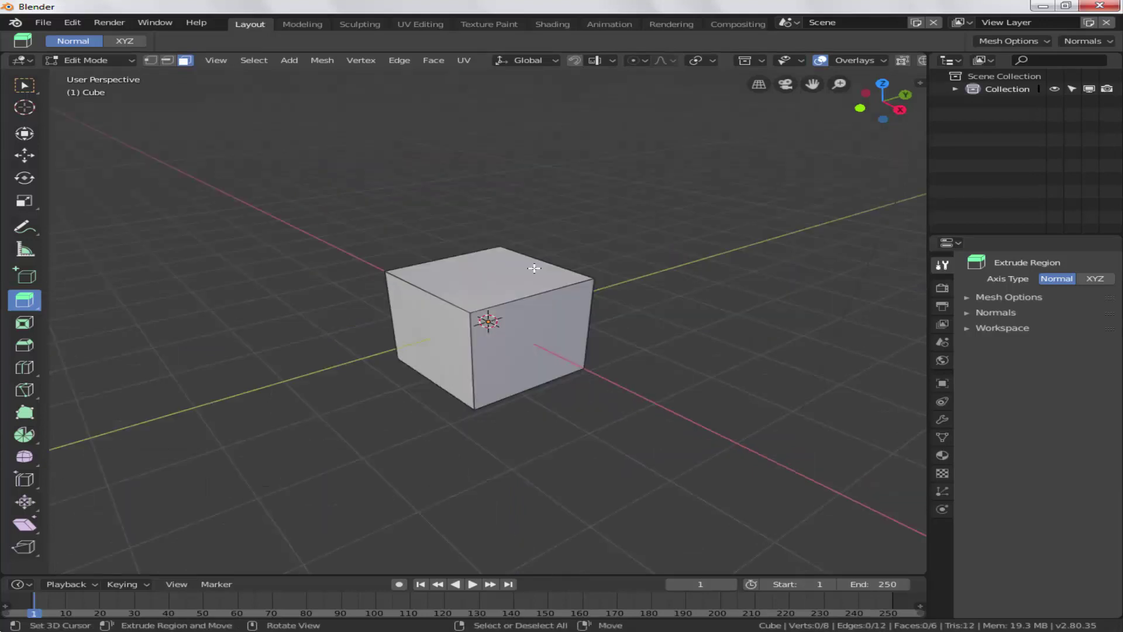
pyautogui.click(495, 267)
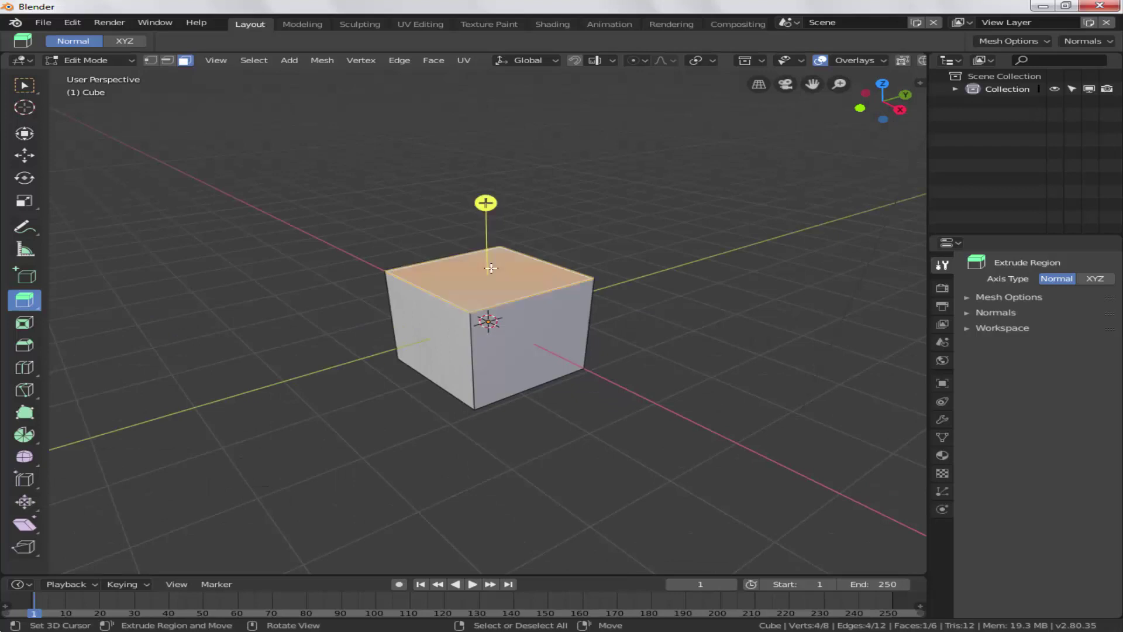
pyautogui.click(36, 308)
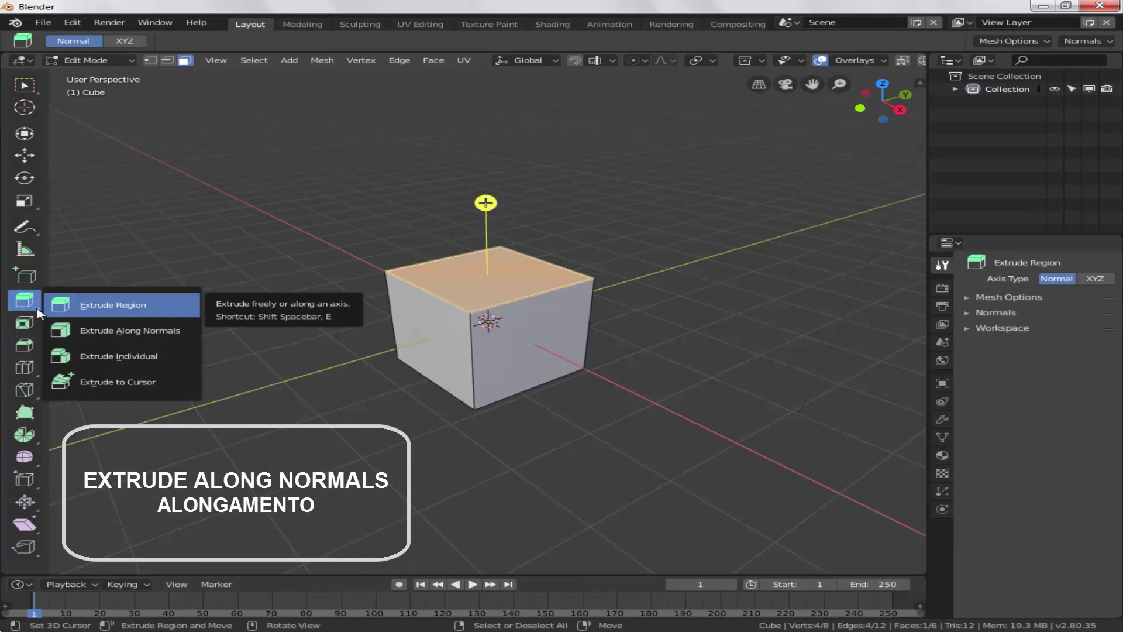
pyautogui.click(105, 331)
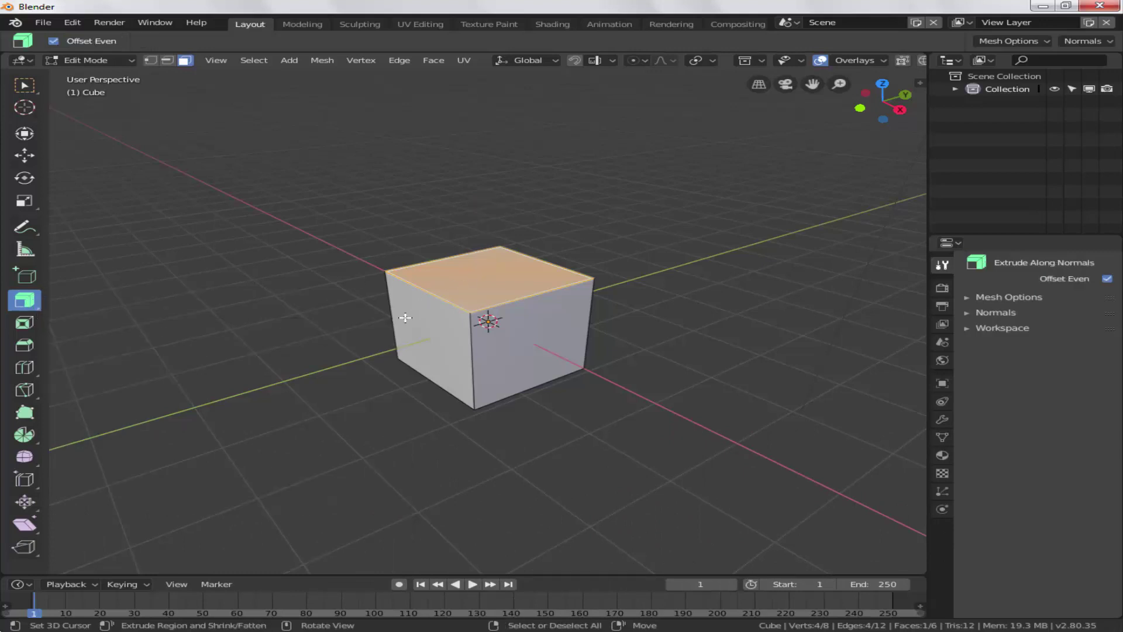
pyautogui.press('shift')
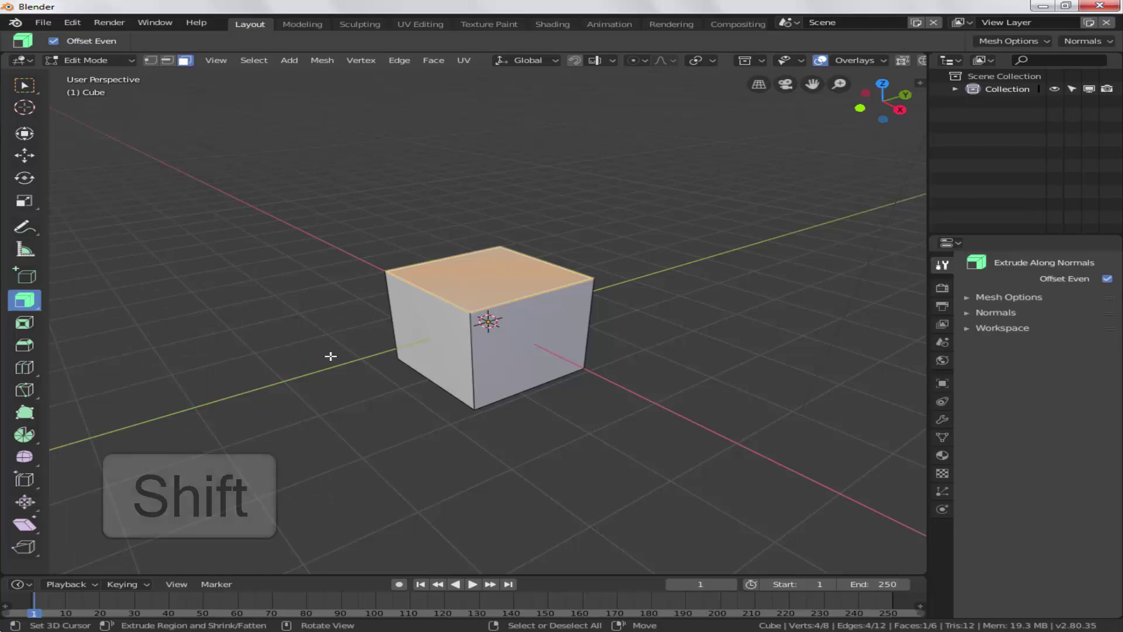
pyautogui.keyDown('shift'); pyautogui.click(420, 330); pyautogui.keyUp('shift')
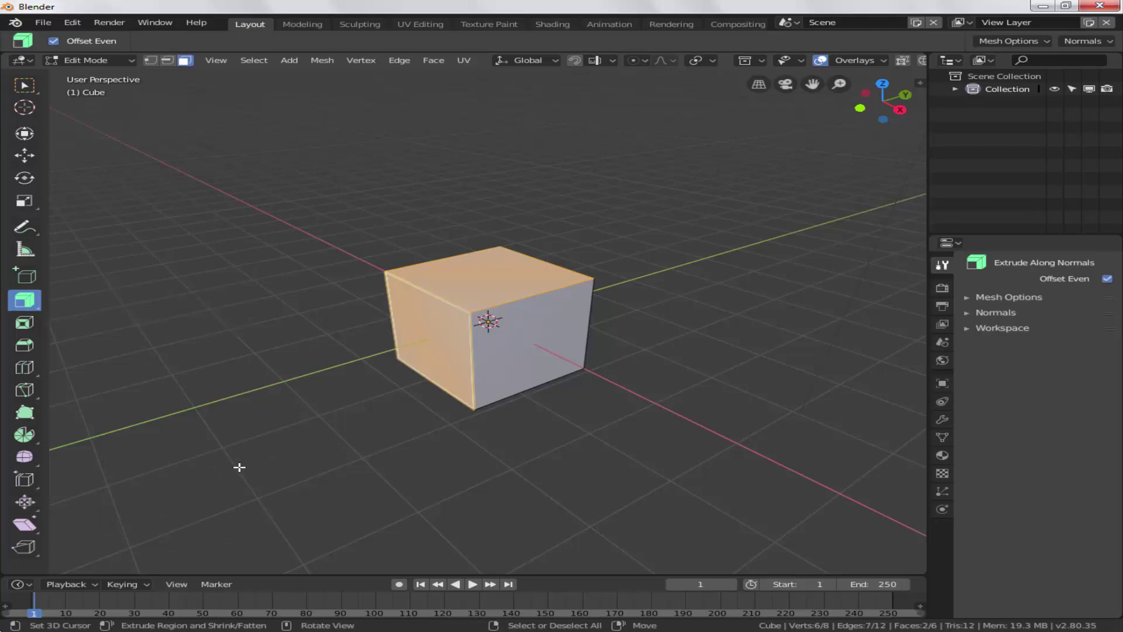
pyautogui.moveTo(244, 469); pyautogui.dragTo(357, 497)
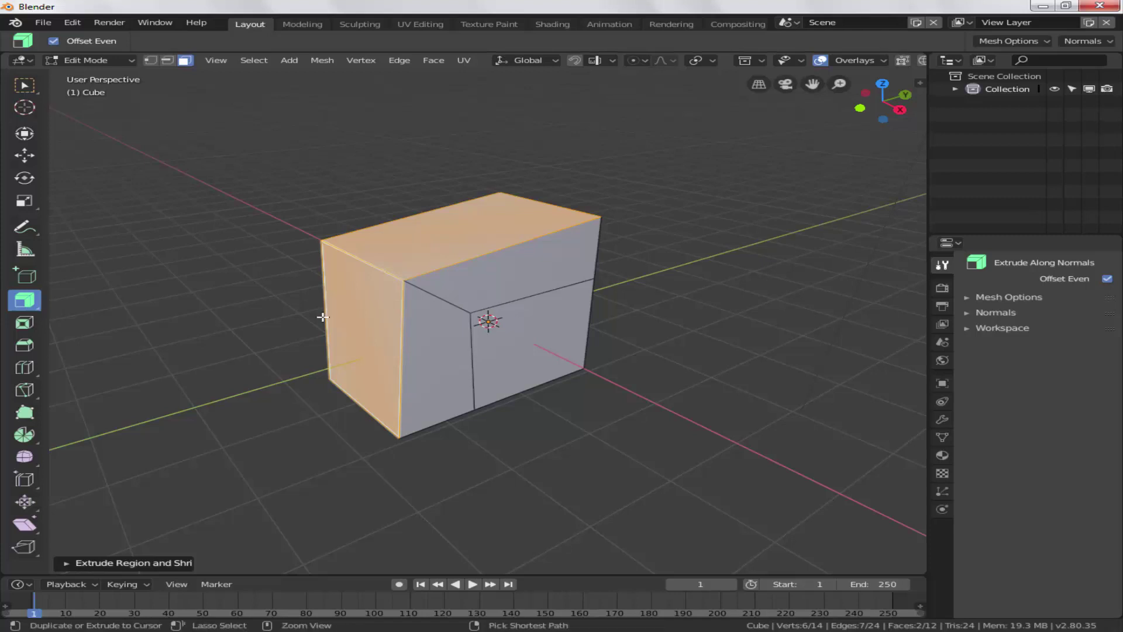
# - Undo the extrusion along normals and extrude the same two faces as one piece with Extrude Region
pyautogui.hotkey('ctrl', 'z')
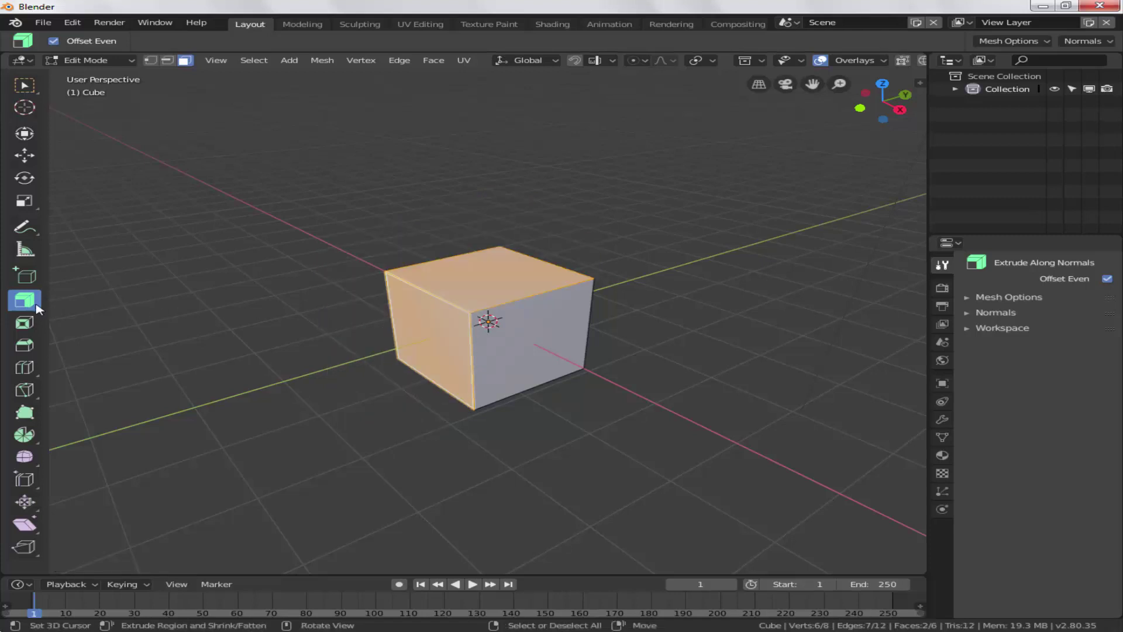
pyautogui.moveTo(33, 309); pyautogui.dragTo(91, 305)
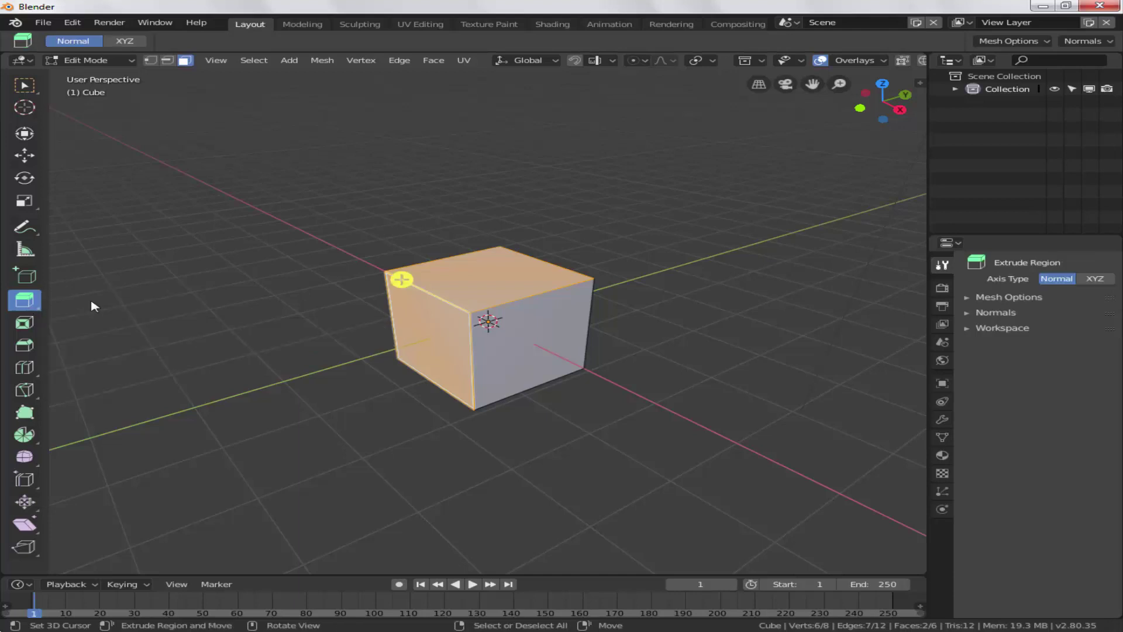
pyautogui.moveTo(401, 279); pyautogui.dragTo(455, 302)
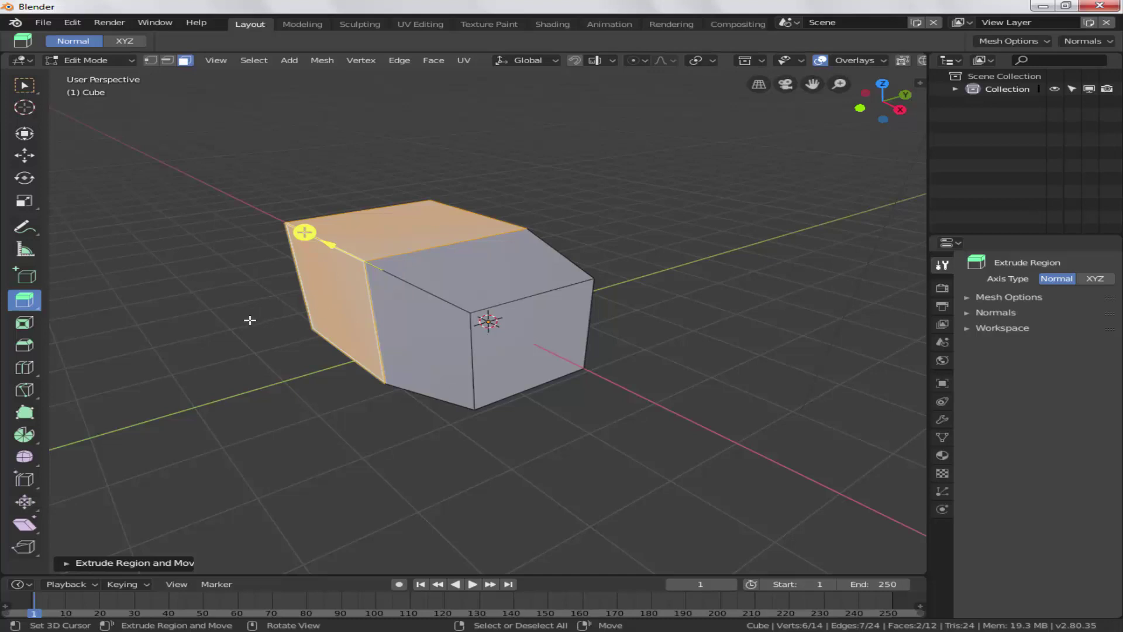
# - Undo the Extrude Region result and extrude the same two faces outward again with Extrude Along Normals, Offset Even on
pyautogui.hotkey('ctrl', 'z')
pyautogui.moveTo(36, 304); pyautogui.dragTo(109, 346)
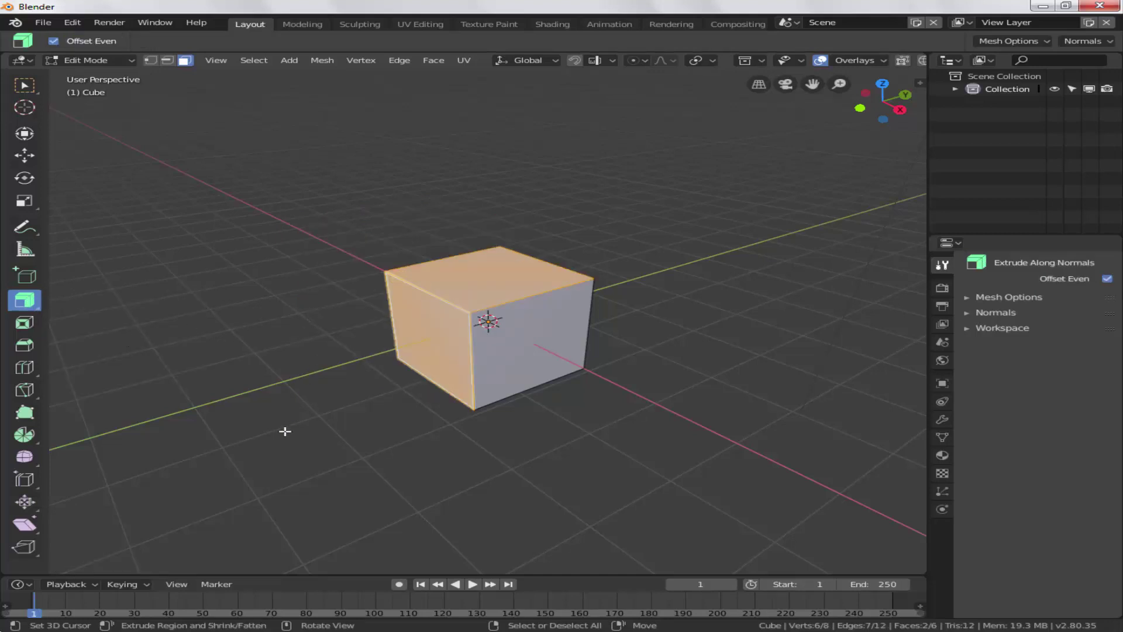
pyautogui.moveTo(291, 459); pyautogui.dragTo(463, 491)
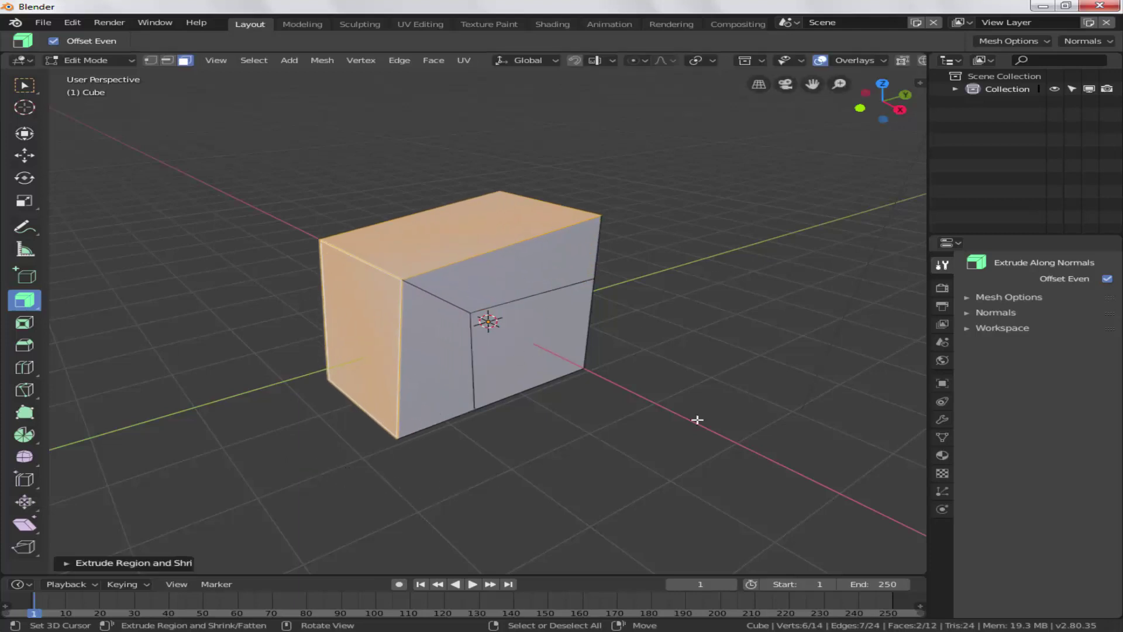
# - Select the outer edge shared by the two extruded faces and move it outward along Y and up along Z
pyautogui.moveTo(698, 419); pyautogui.dragTo(645, 359, button='middle')
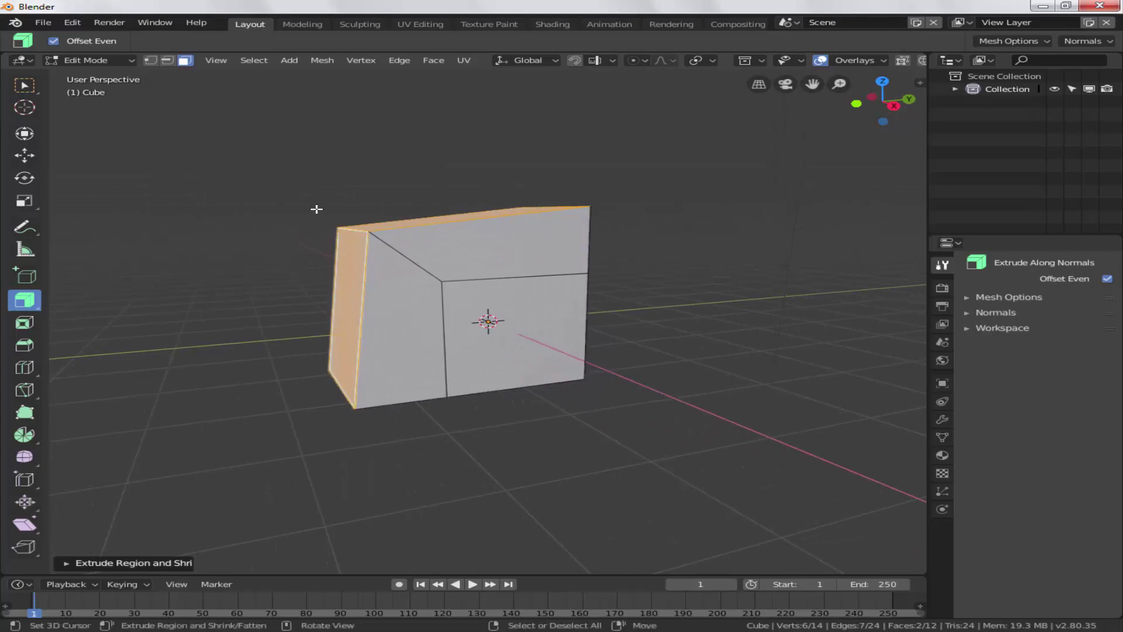
pyautogui.click(168, 60)
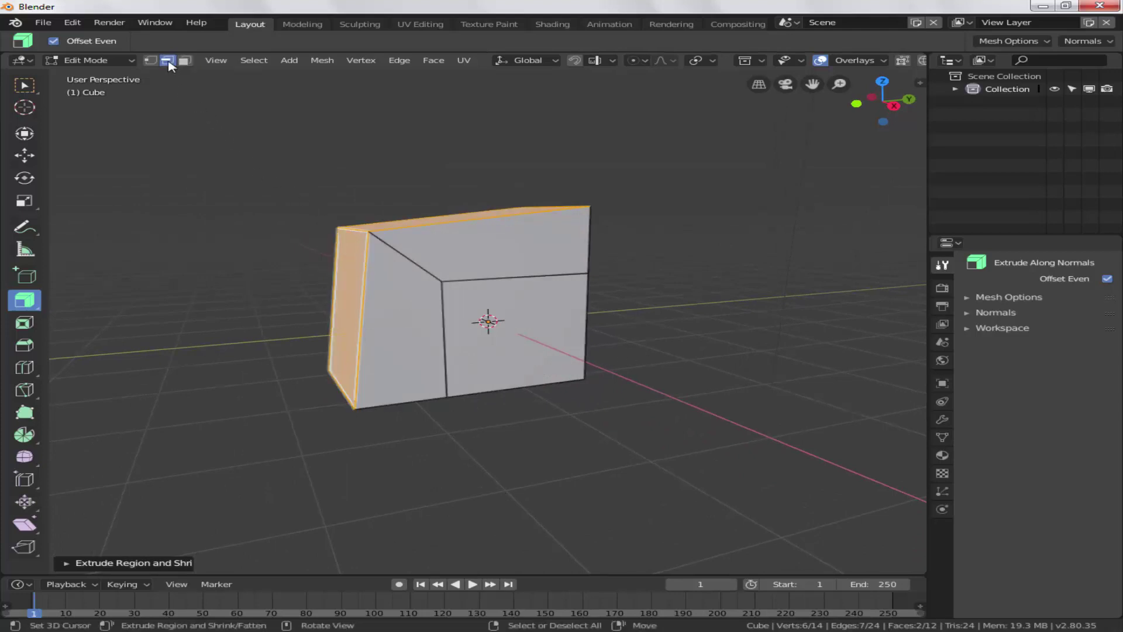
pyautogui.click(350, 229)
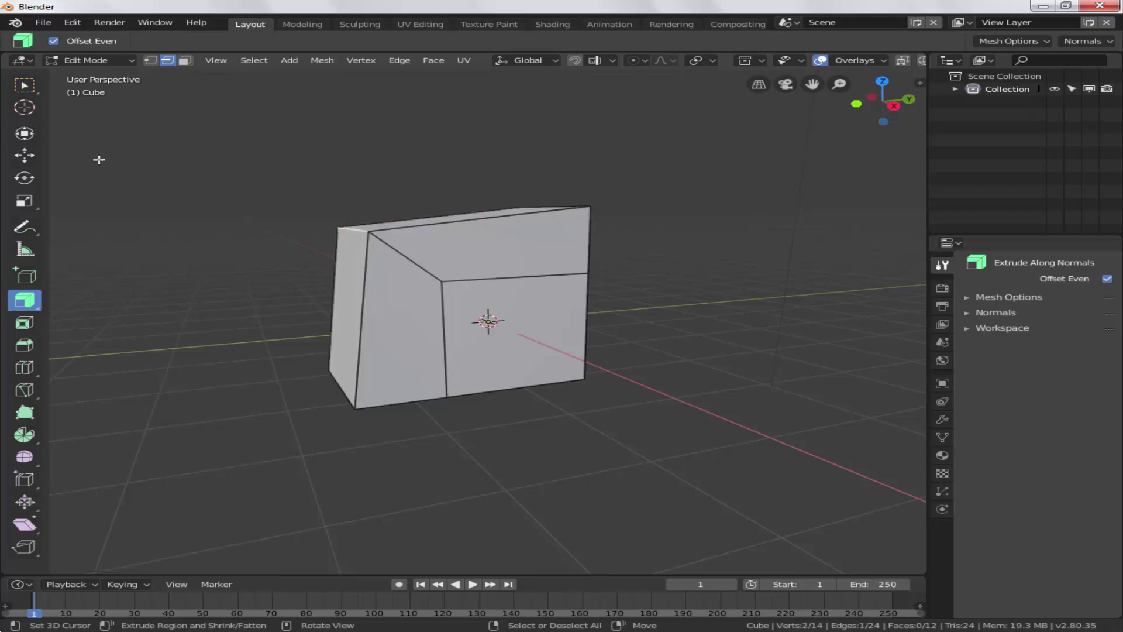
pyautogui.click(24, 155)
pyautogui.moveTo(401, 226); pyautogui.dragTo(400, 226)
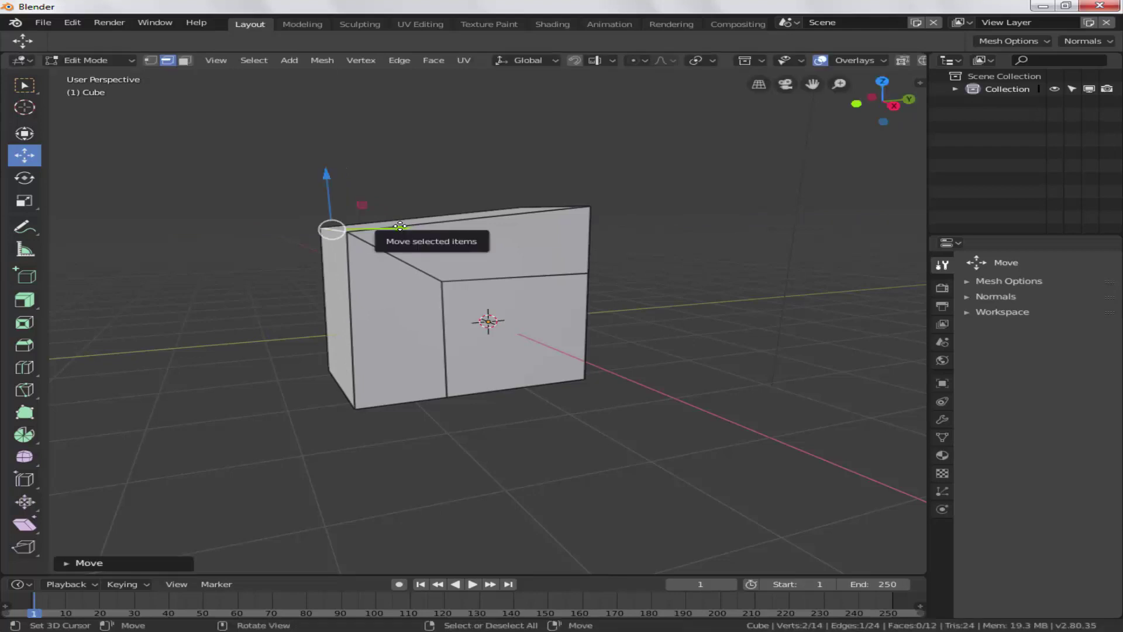
pyautogui.moveTo(327, 175); pyautogui.dragTo(326, 146)
pyautogui.moveTo(585, 280); pyautogui.dragTo(676, 280, button='middle')
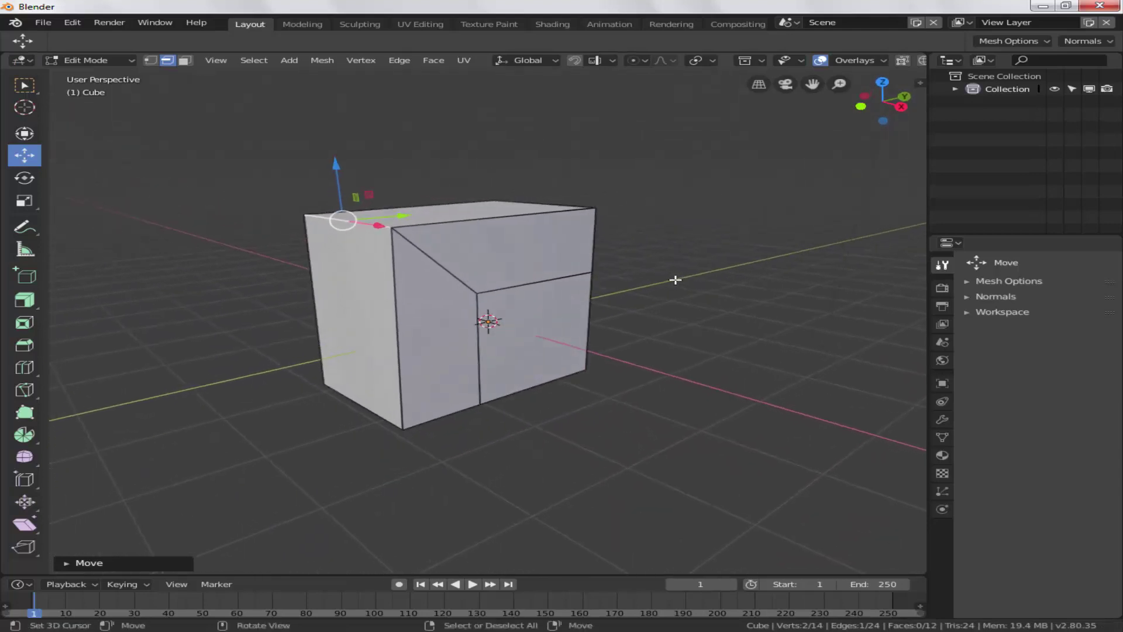
# - On the plain cube, extrude the face toward positive X repeatedly with Extrude to Cursor, Rotate Source on, forming a curled chain of 14 segments
pyautogui.click(34, 308)
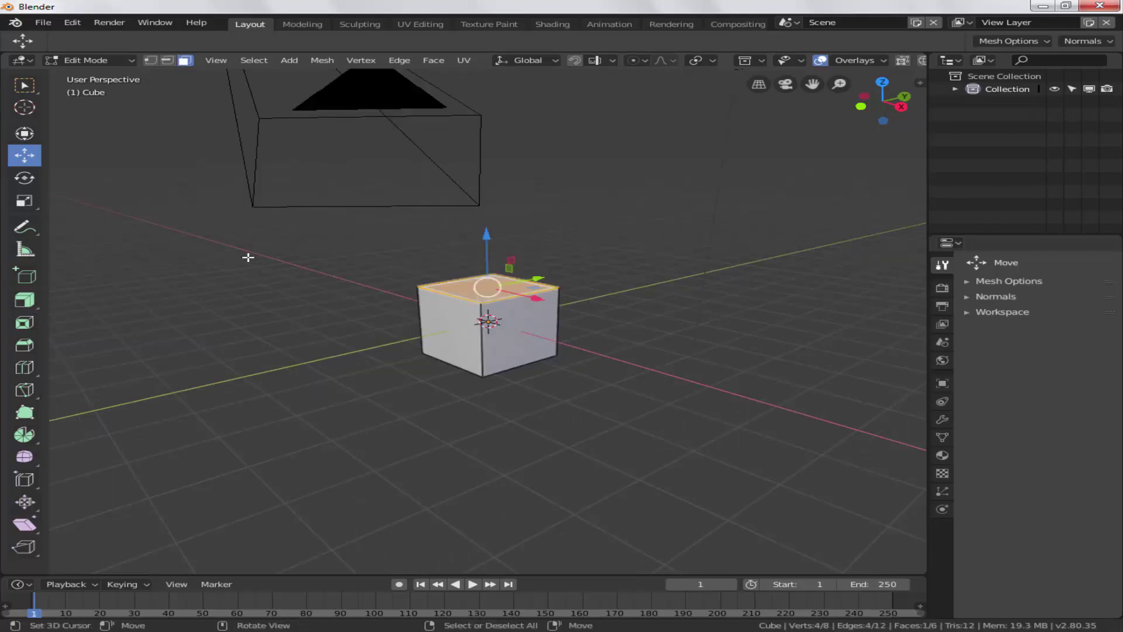
pyautogui.click(524, 333)
pyautogui.scroll(4, 597, 401)
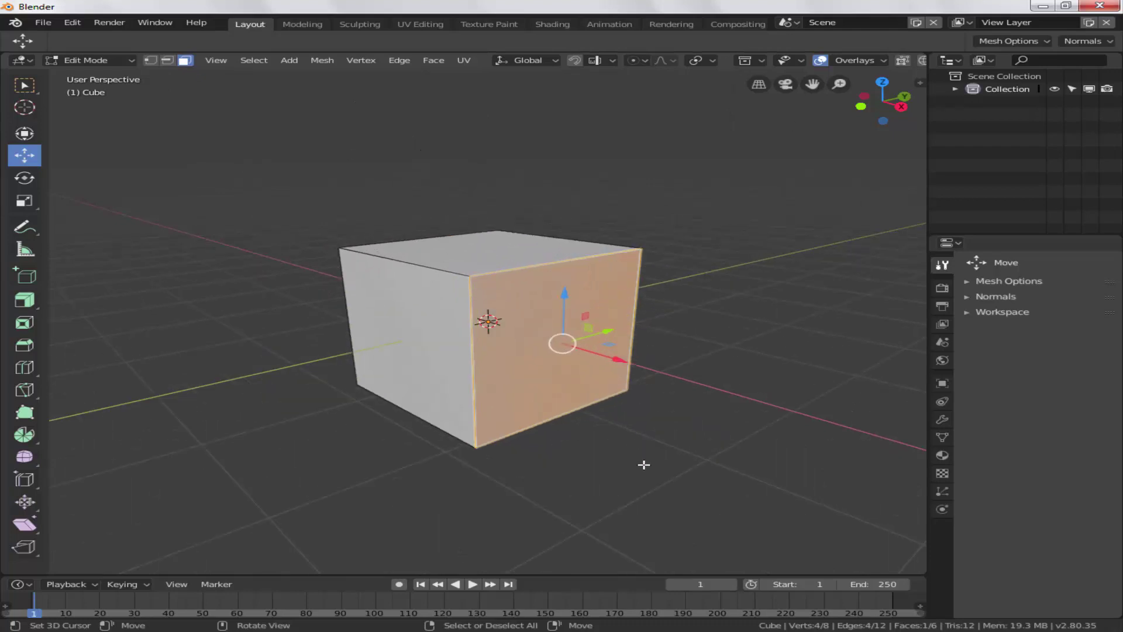
pyautogui.scroll(-1, 644, 465)
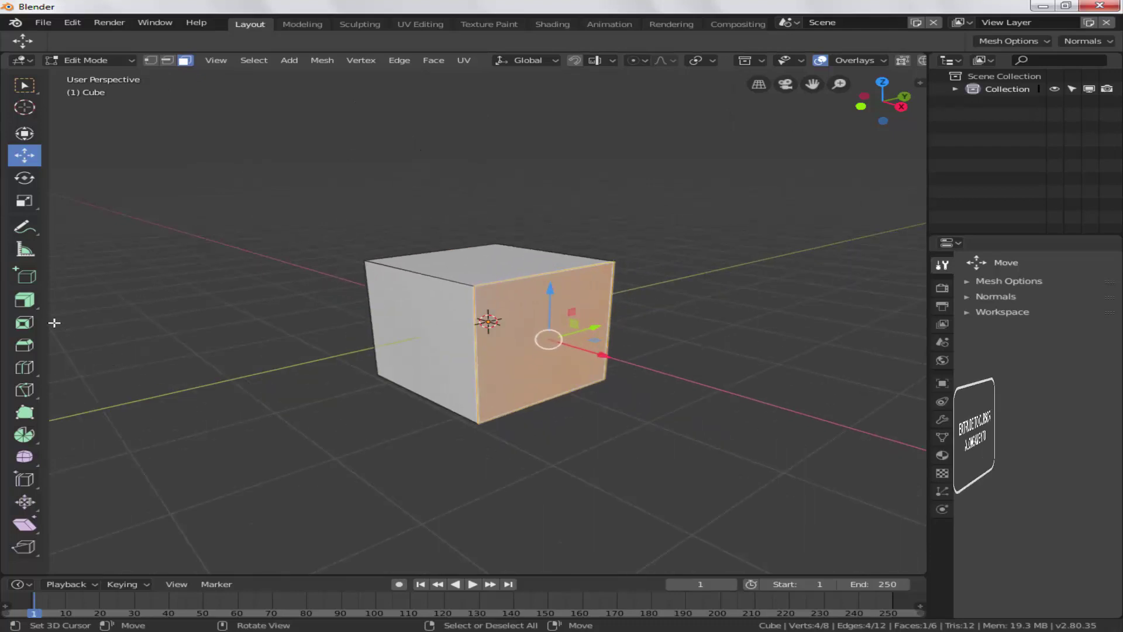
pyautogui.click(37, 310)
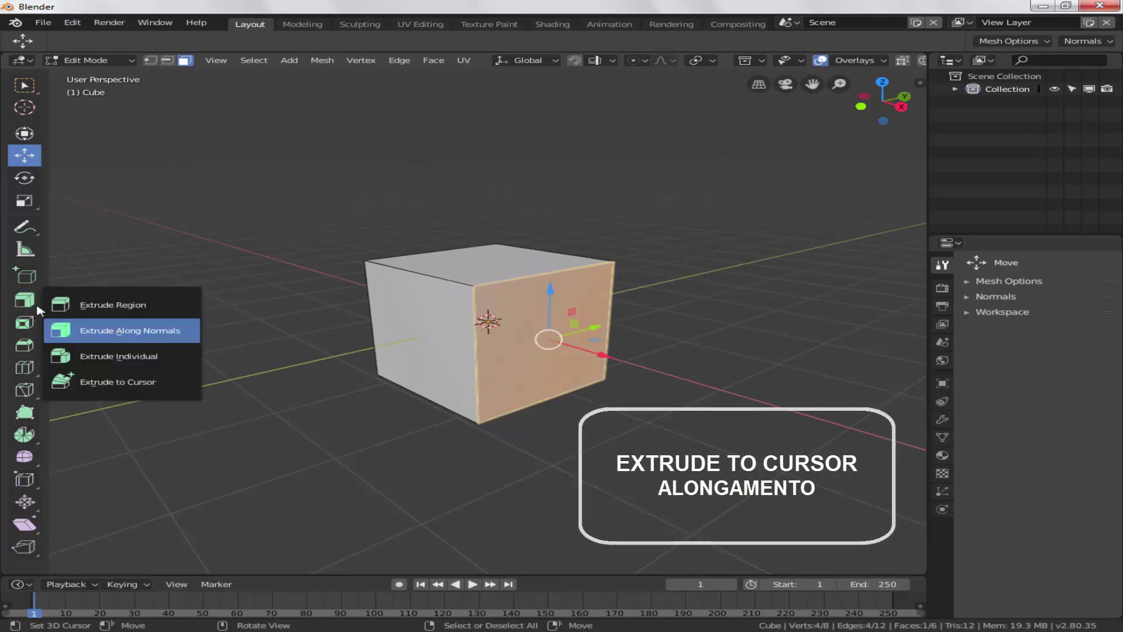
pyautogui.click(112, 382)
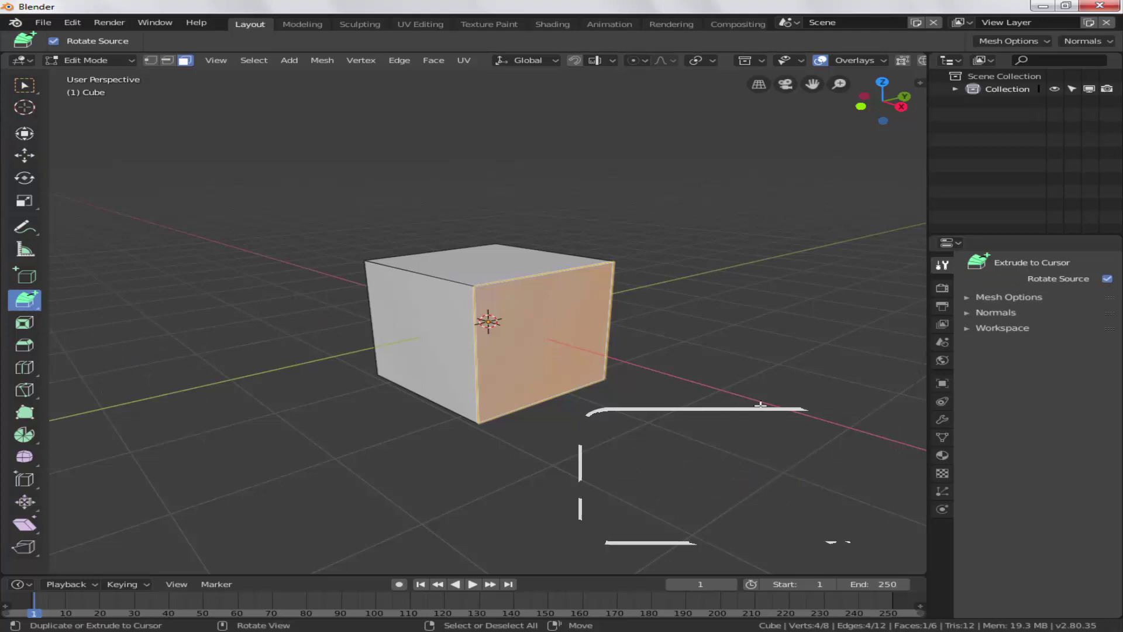
pyautogui.scroll(-2, 762, 415)
pyautogui.scroll(-1, 763, 414)
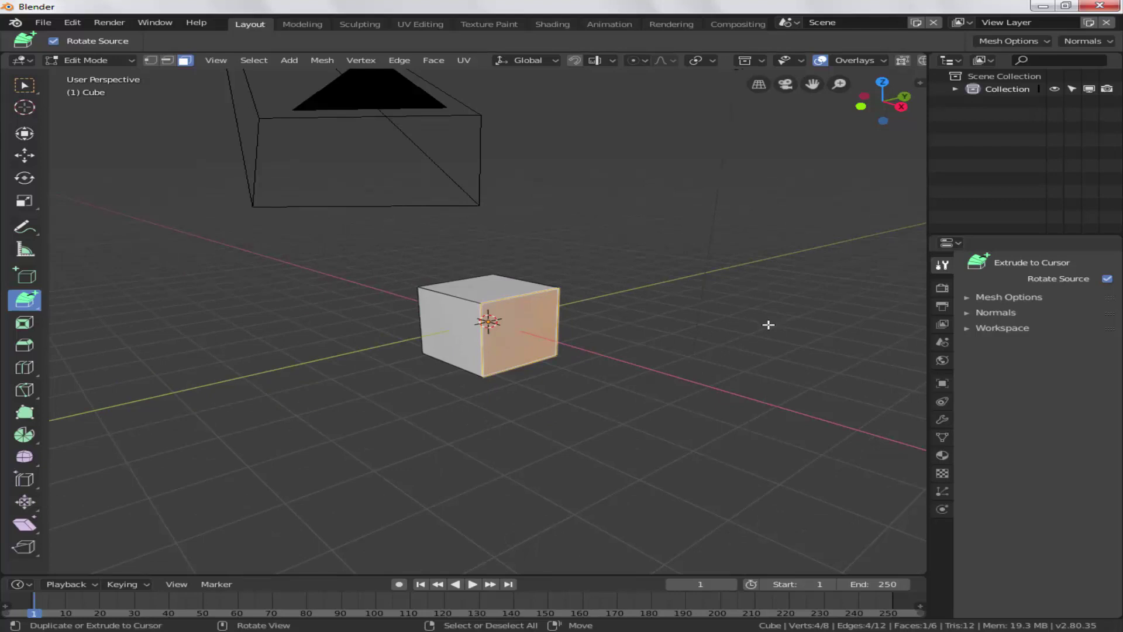
pyautogui.click(653, 331)
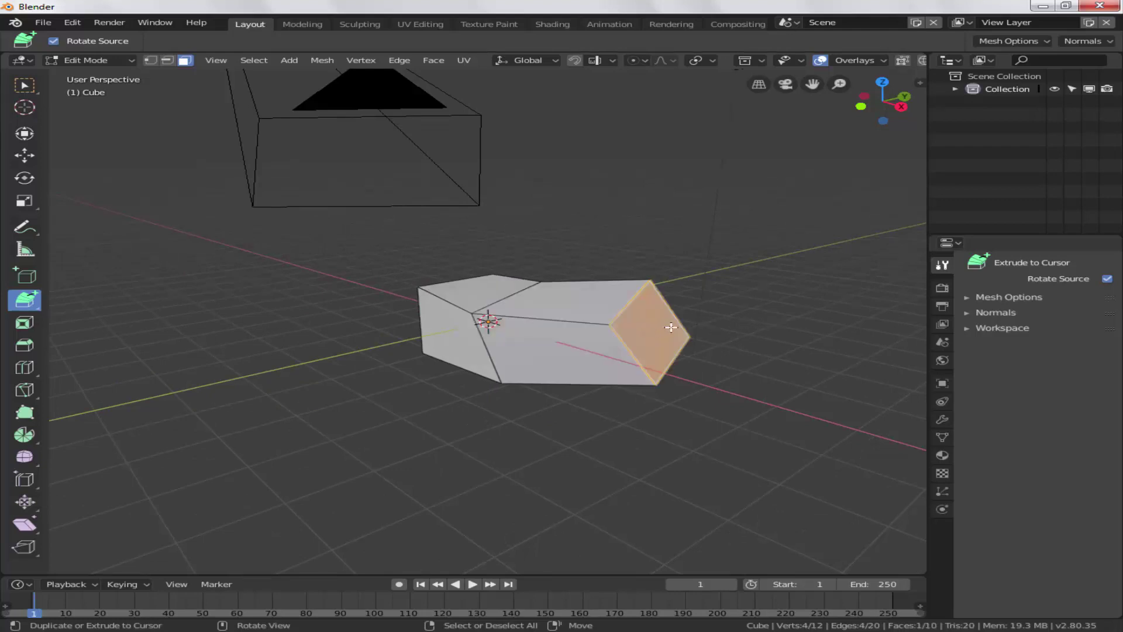
pyautogui.click(722, 297)
pyautogui.click(758, 249)
pyautogui.click(723, 168)
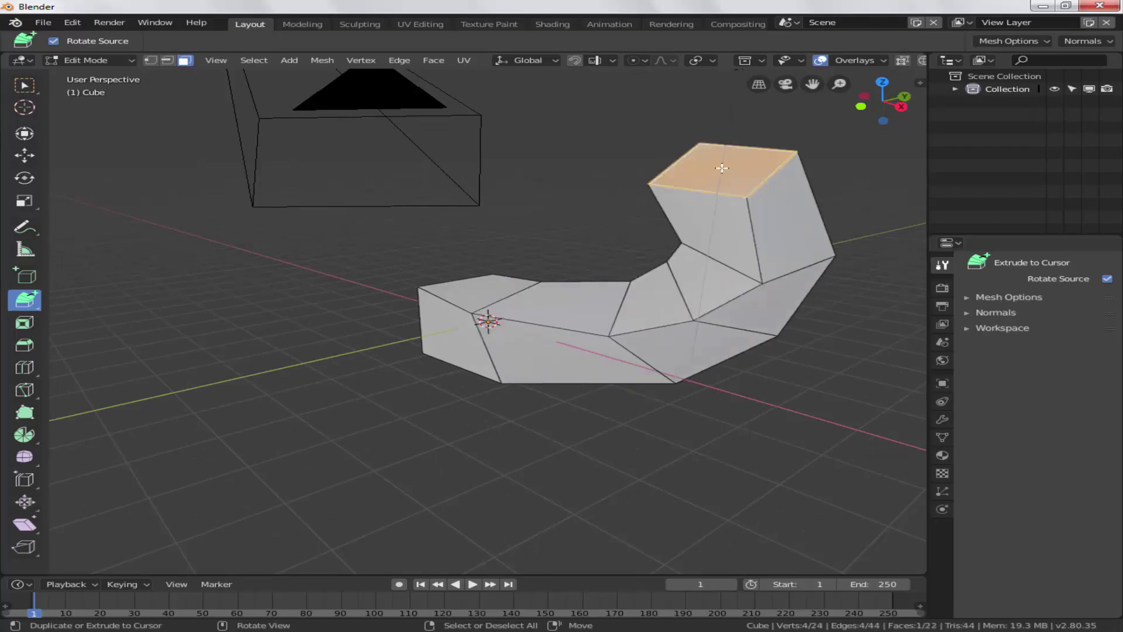
pyautogui.click(618, 137)
pyautogui.click(524, 136)
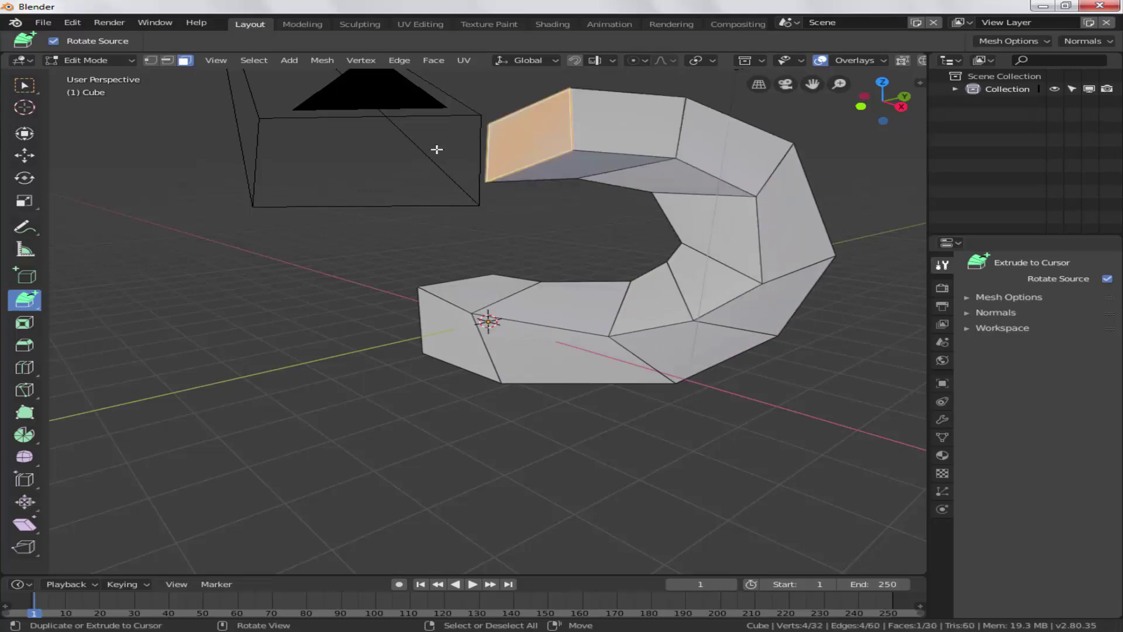
pyautogui.click(390, 162)
pyautogui.click(324, 183)
pyautogui.click(251, 225)
pyautogui.click(201, 286)
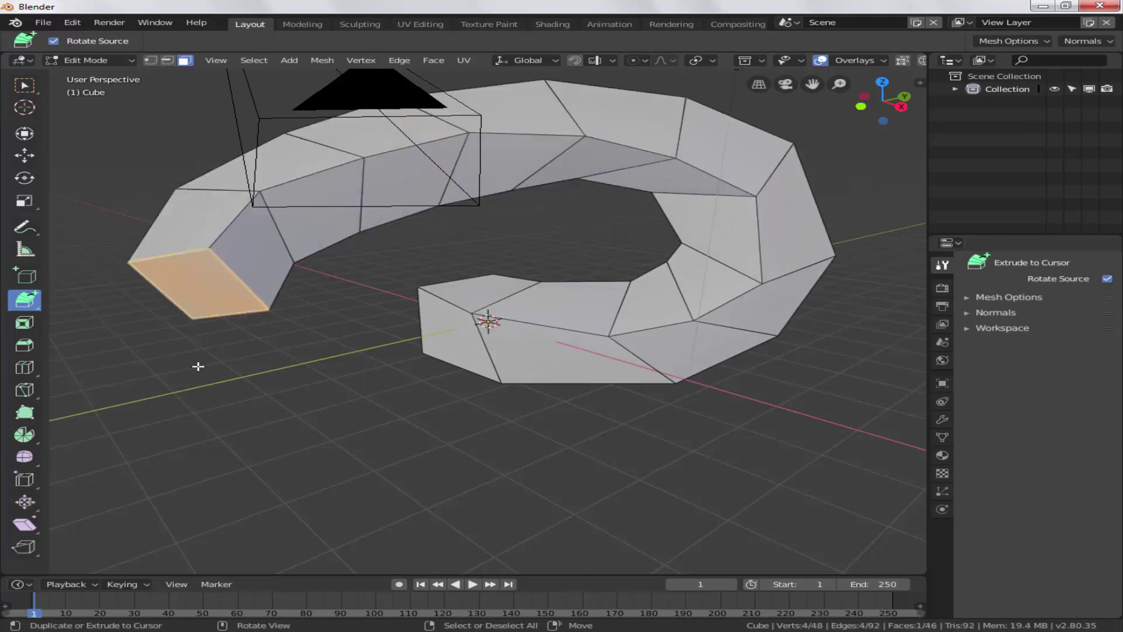
pyautogui.click(211, 397)
pyautogui.click(240, 456)
pyautogui.click(342, 502)
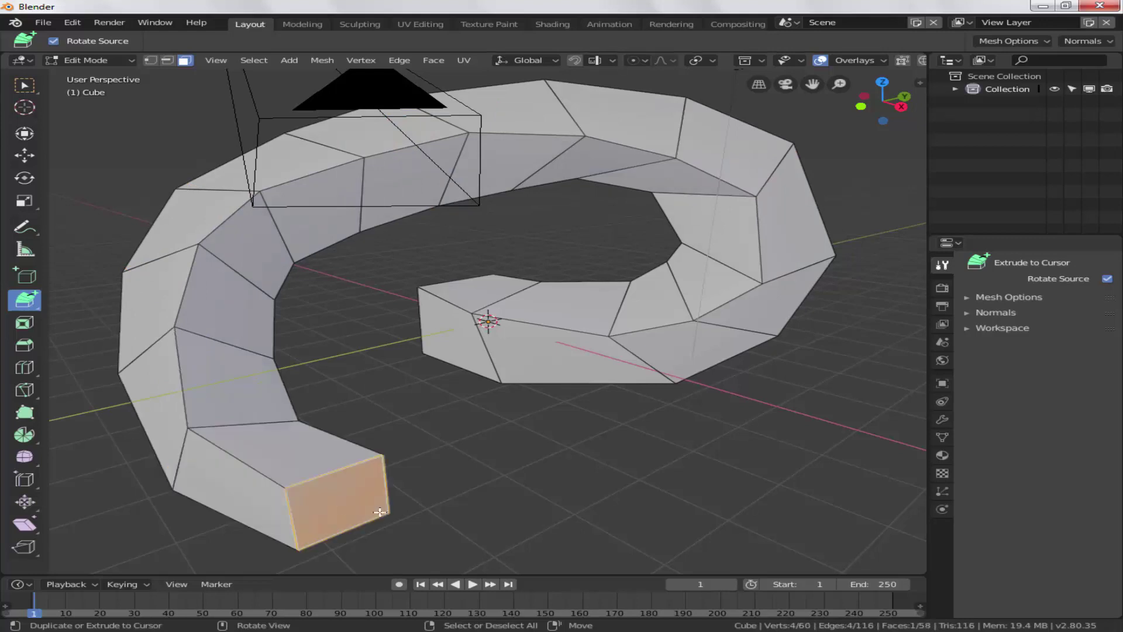
pyautogui.click(411, 518)
pyautogui.scroll(-2, 574, 510)
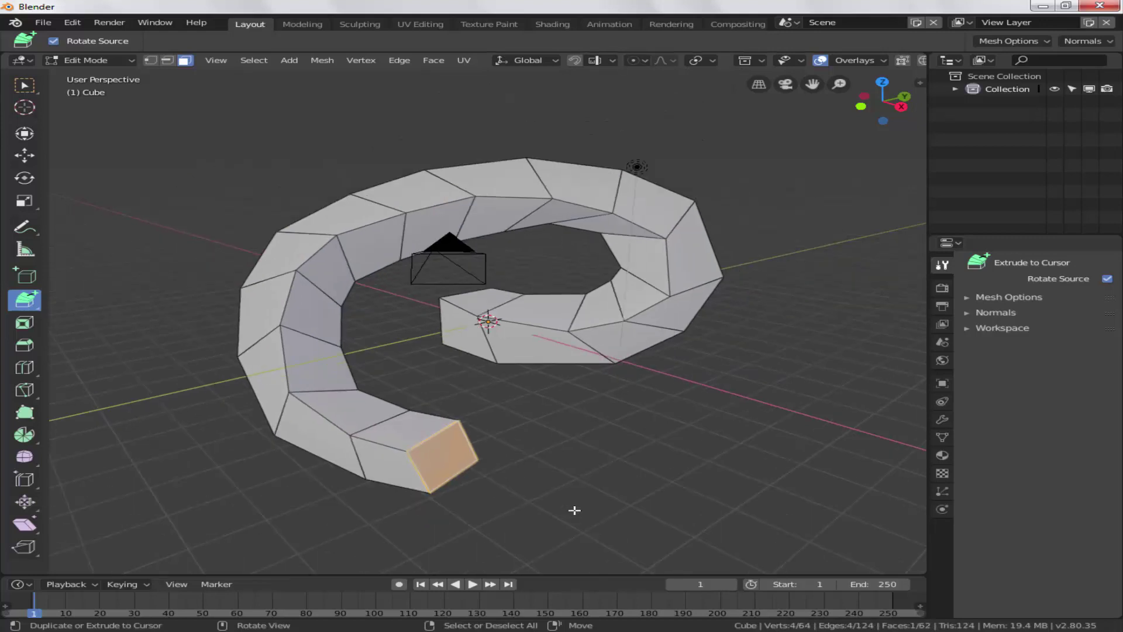
pyautogui.scroll(-1, 575, 510)
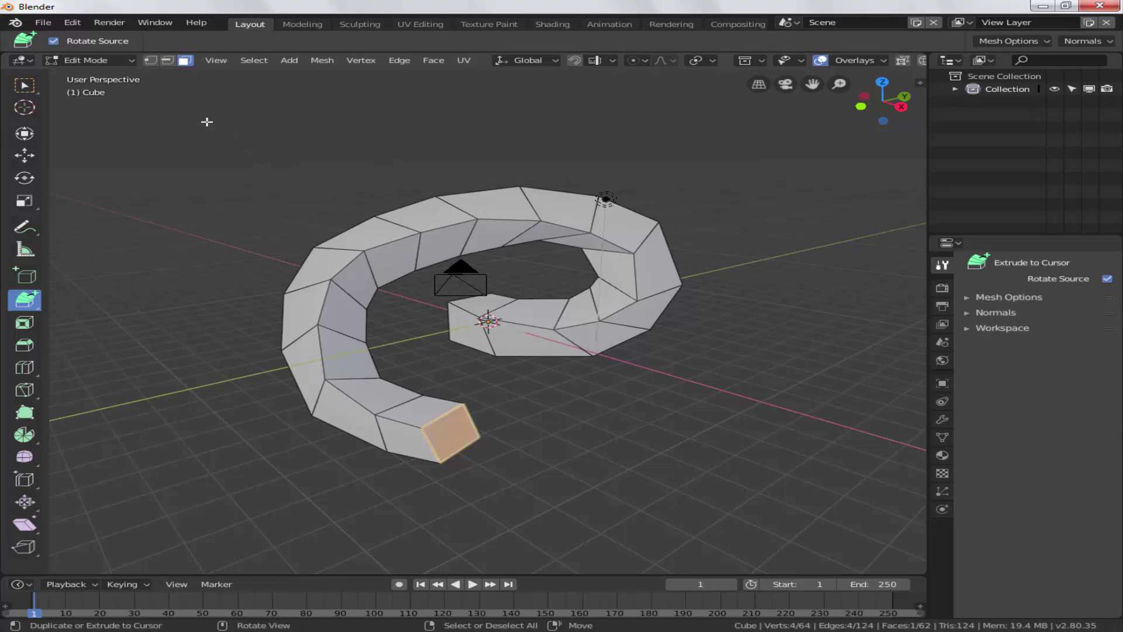
# - Select an outer upper edge of the curled solid and extrude it to successive cursor points as a curved strip of seven faces
pyautogui.click(167, 61)
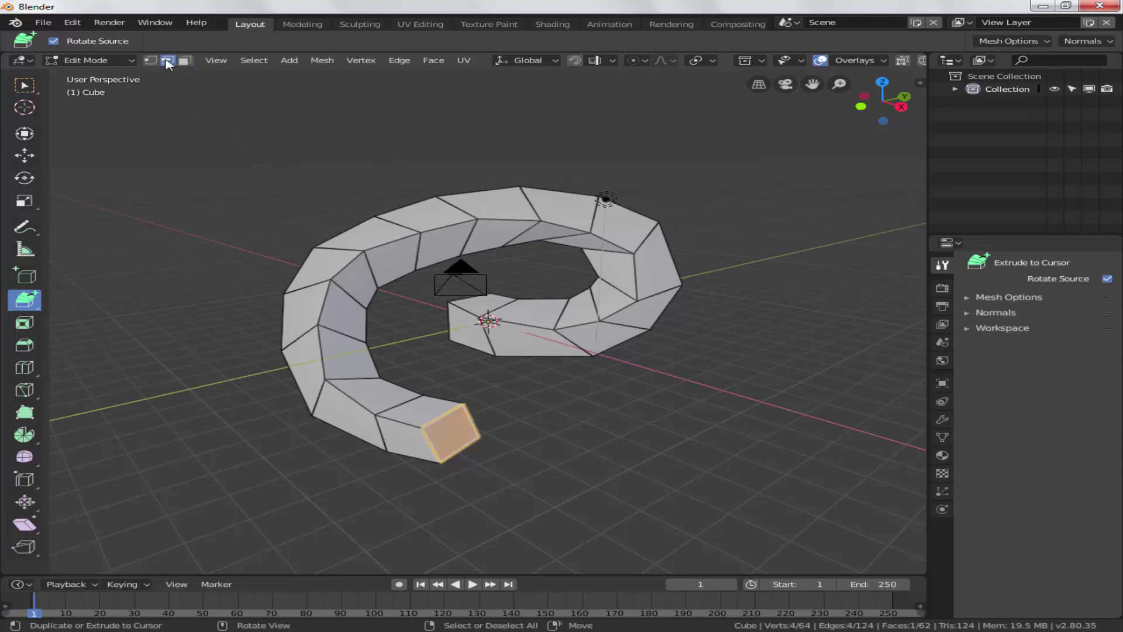
pyautogui.click(348, 228)
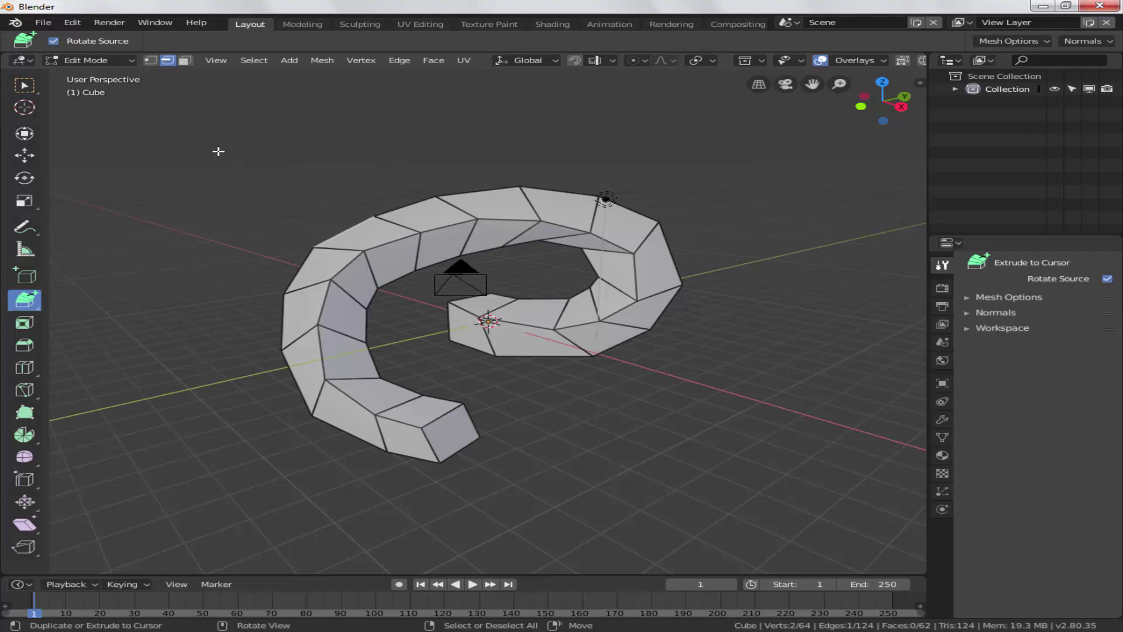
pyautogui.click(280, 200)
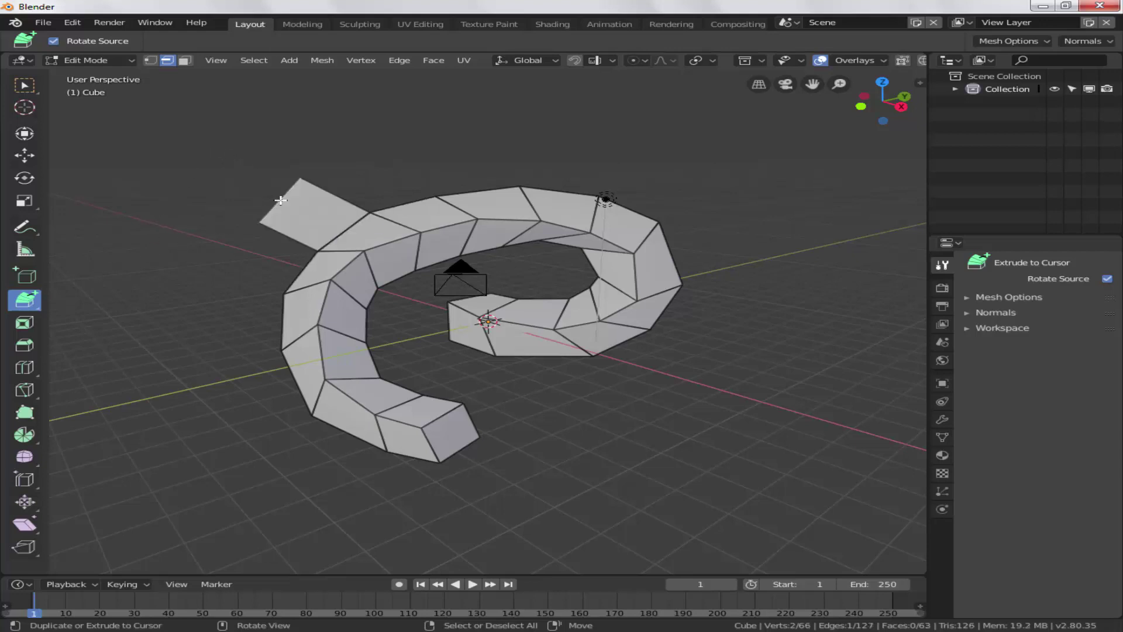
pyautogui.click(217, 195)
pyautogui.click(167, 244)
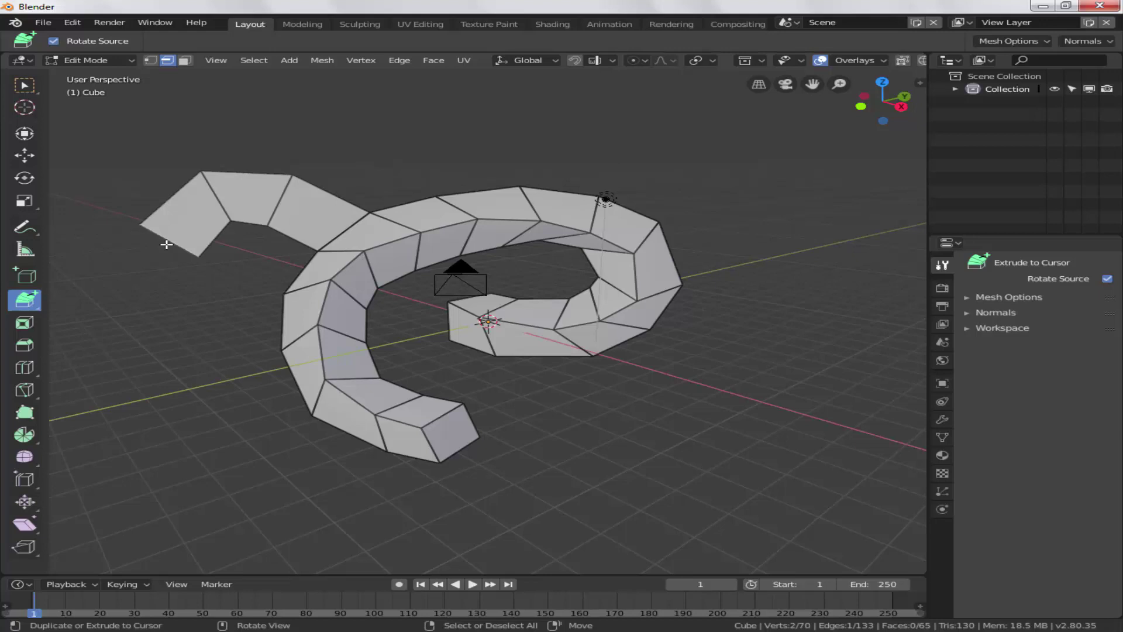
pyautogui.click(153, 288)
pyautogui.click(166, 355)
pyautogui.click(193, 419)
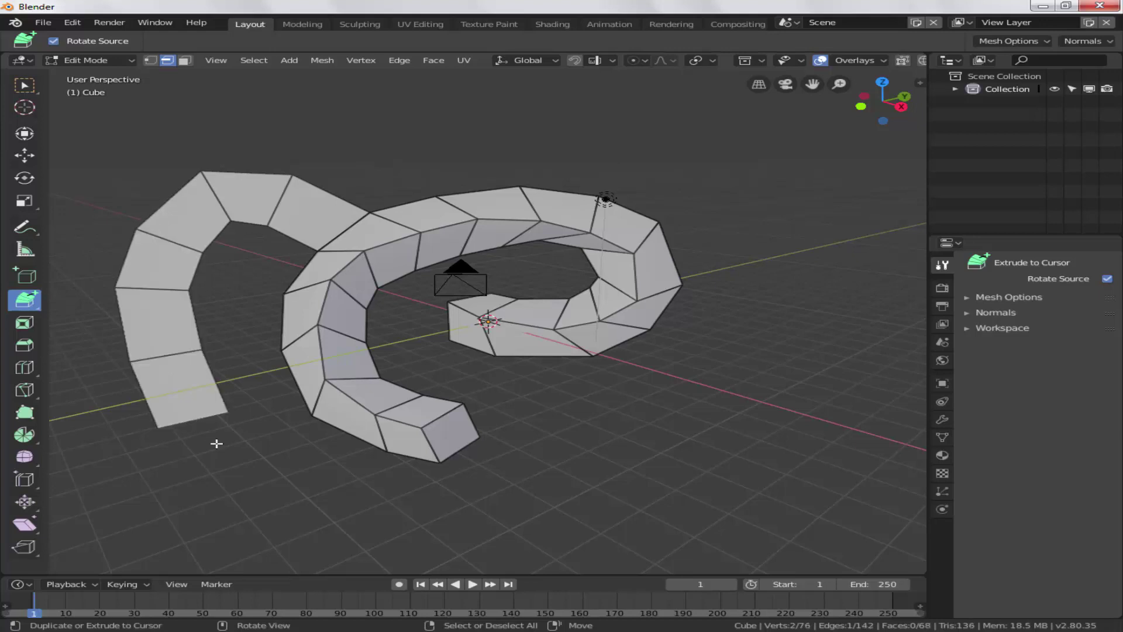
pyautogui.click(238, 463)
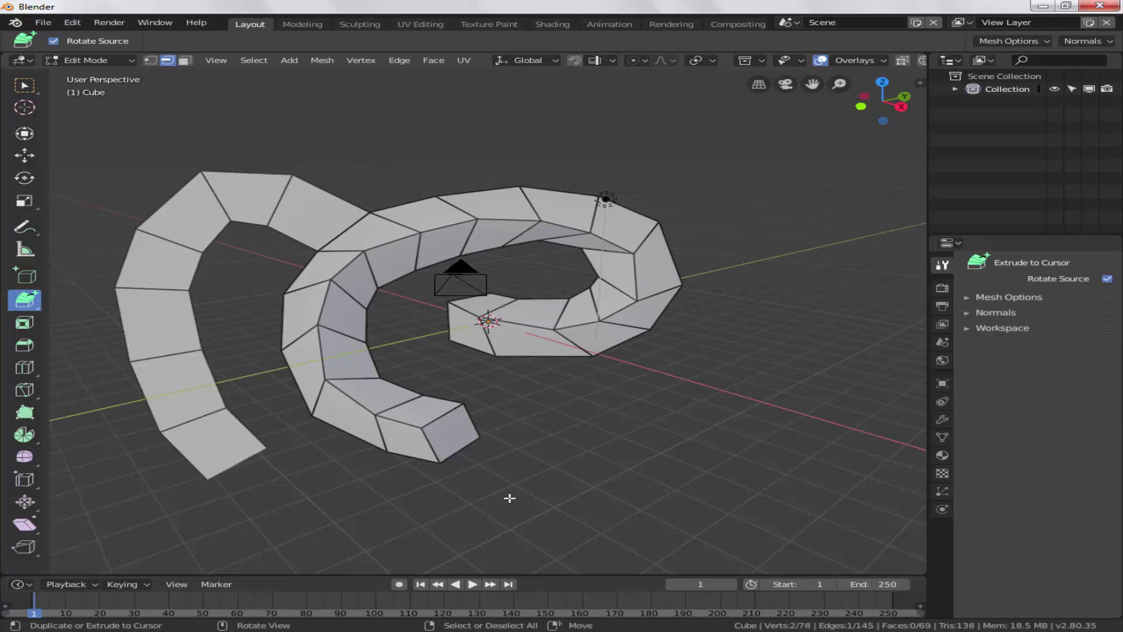
# - Select a vertex on the curled solid's upper outer rim and extrude it to 16 successive cursor points as a winding chain of edges
pyautogui.moveTo(509, 497); pyautogui.dragTo(577, 532, button='middle')
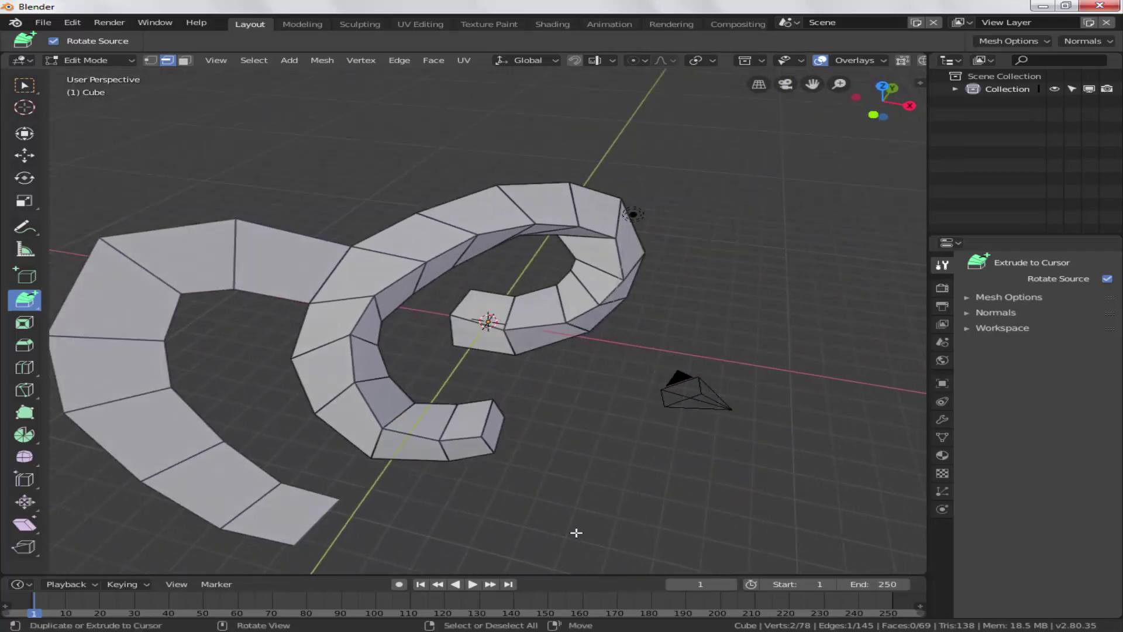
pyautogui.click(150, 61)
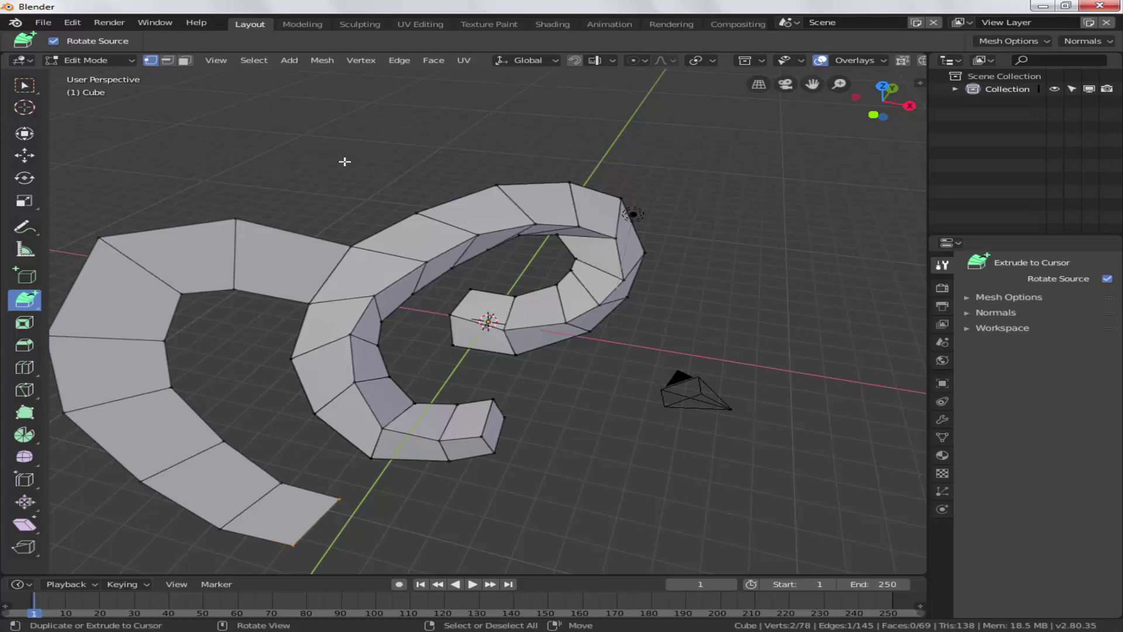
pyautogui.click(417, 214)
pyautogui.click(345, 162)
pyautogui.click(395, 139)
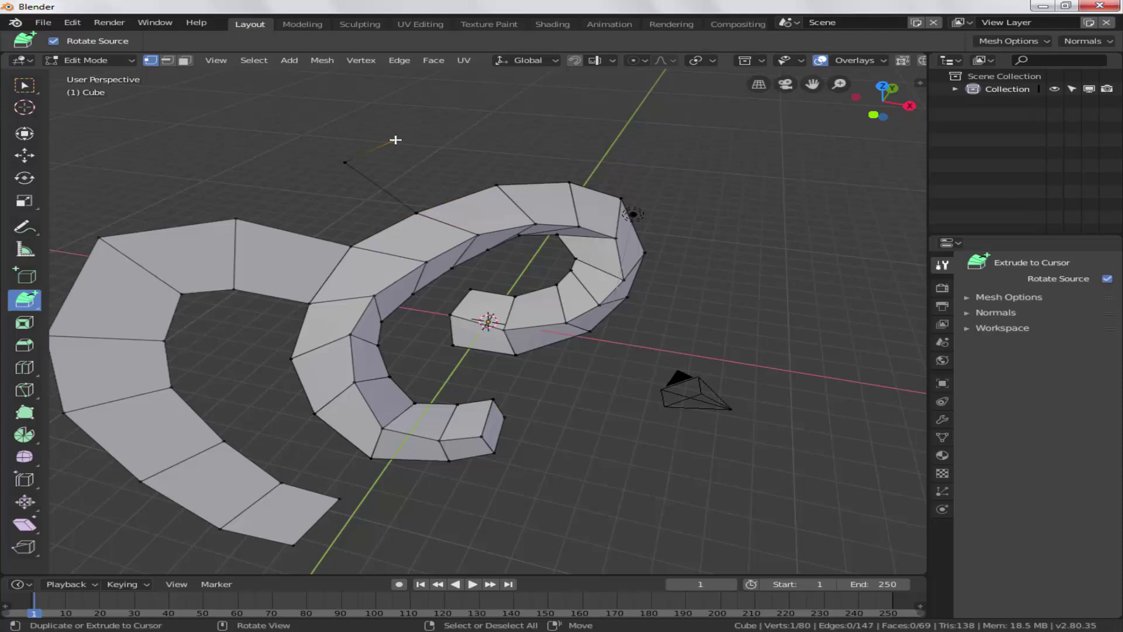
pyautogui.click(495, 129)
pyautogui.click(637, 140)
pyautogui.click(722, 176)
pyautogui.click(775, 234)
pyautogui.click(774, 299)
pyautogui.click(727, 336)
pyautogui.click(656, 353)
pyautogui.click(606, 385)
pyautogui.click(600, 455)
pyautogui.click(680, 482)
pyautogui.click(795, 464)
pyautogui.click(840, 405)
pyautogui.click(861, 351)
pyautogui.click(841, 193)
pyautogui.scroll(-2, 360, 234)
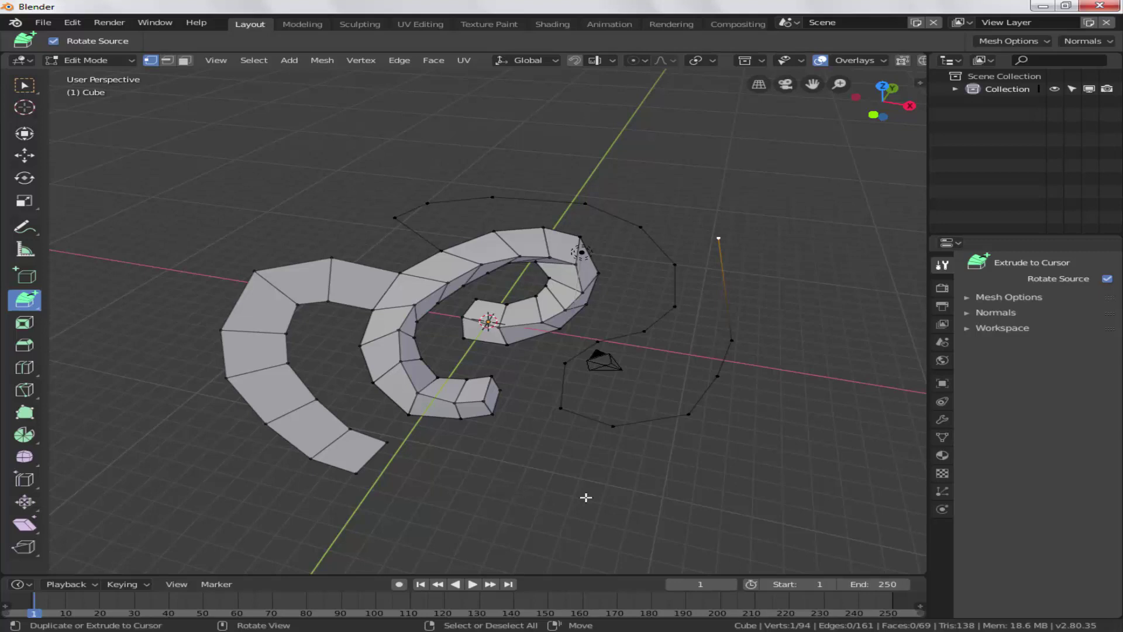
pyautogui.moveTo(585, 497); pyautogui.dragTo(644, 469, button='middle')
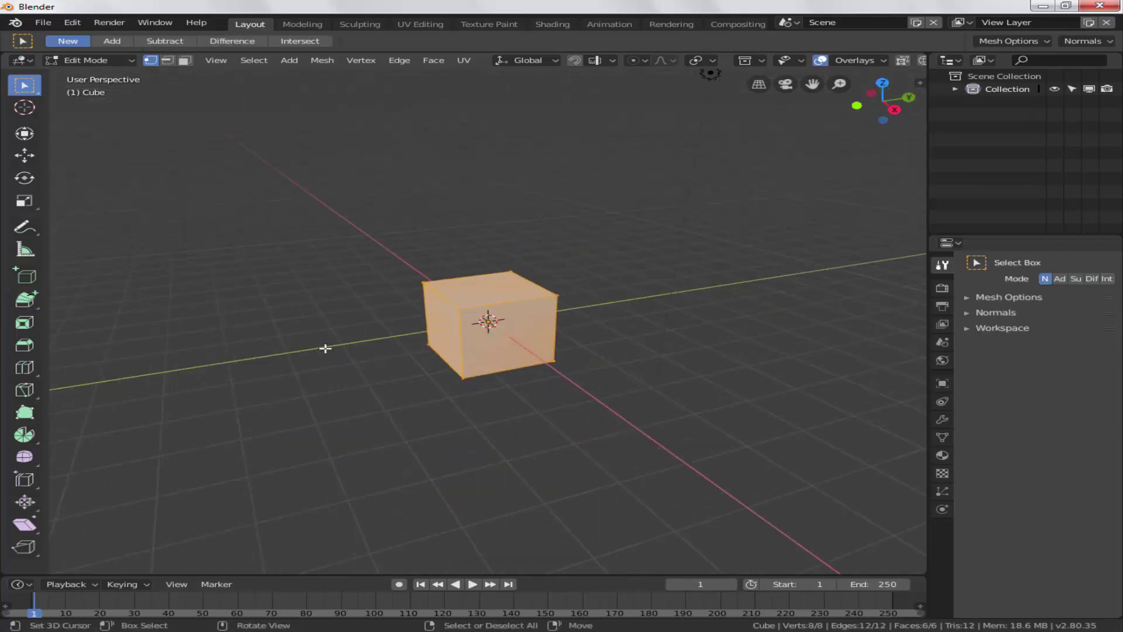
# - Select the cube's top face in face mode and inset it with Inset Faces, Offset Even on
pyautogui.scroll(1, 325, 348)
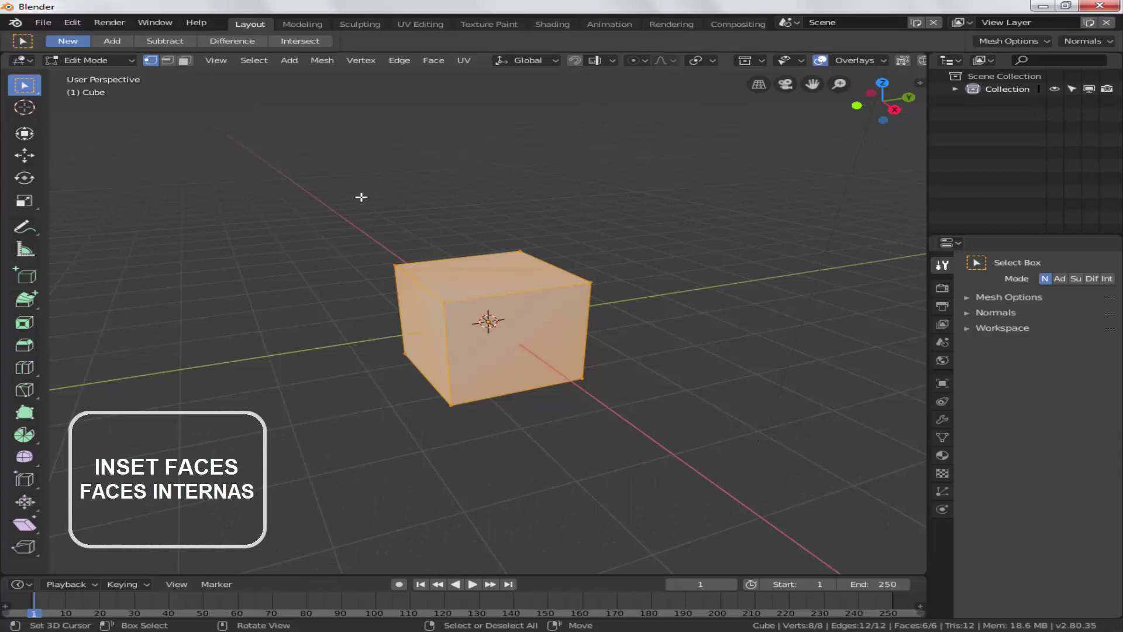
pyautogui.click(185, 60)
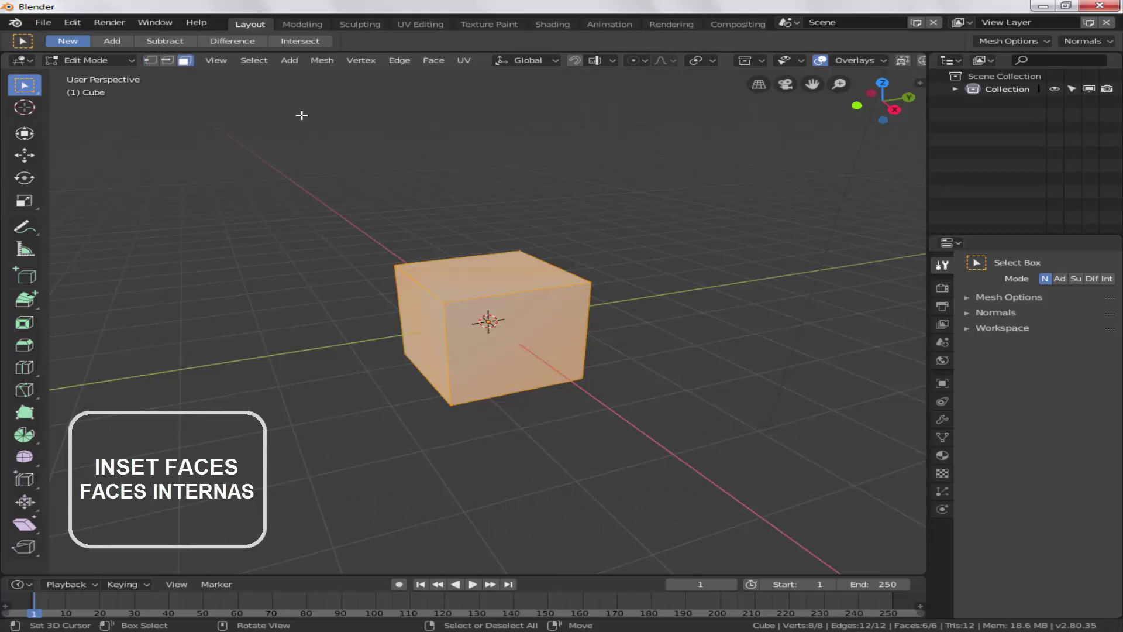
pyautogui.click(471, 269)
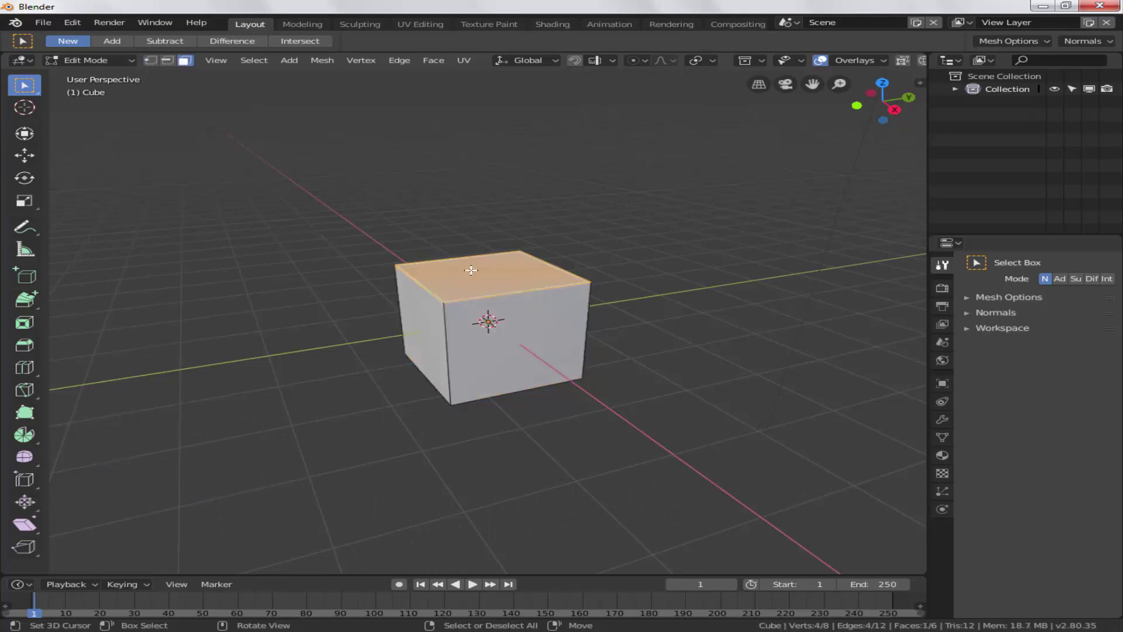
pyautogui.click(26, 325)
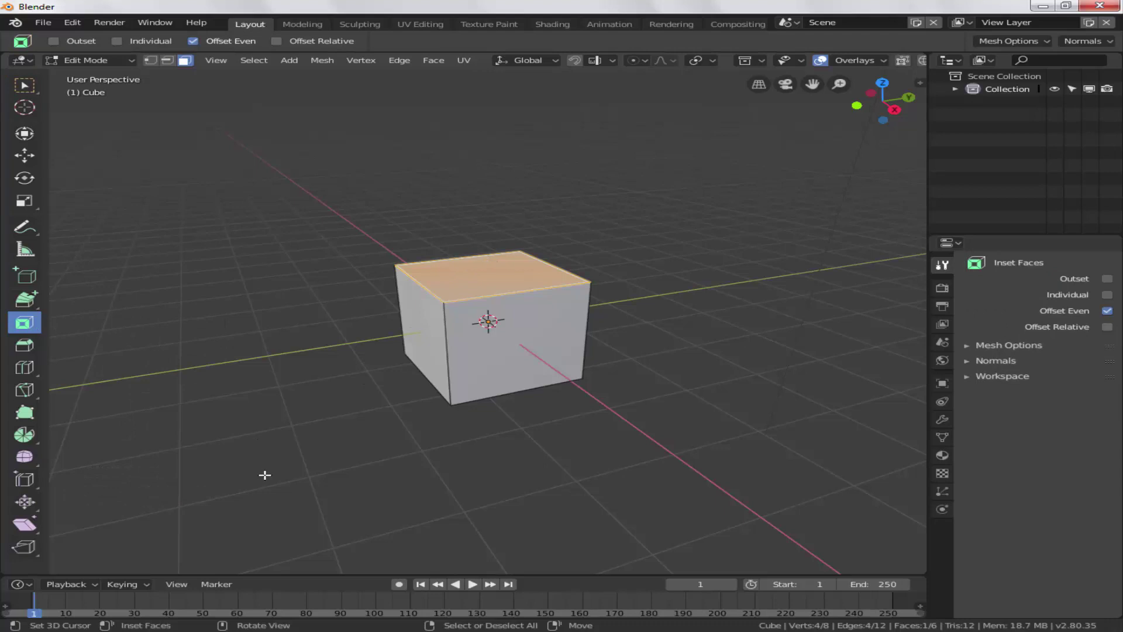
pyautogui.moveTo(264, 474); pyautogui.dragTo(333, 474)
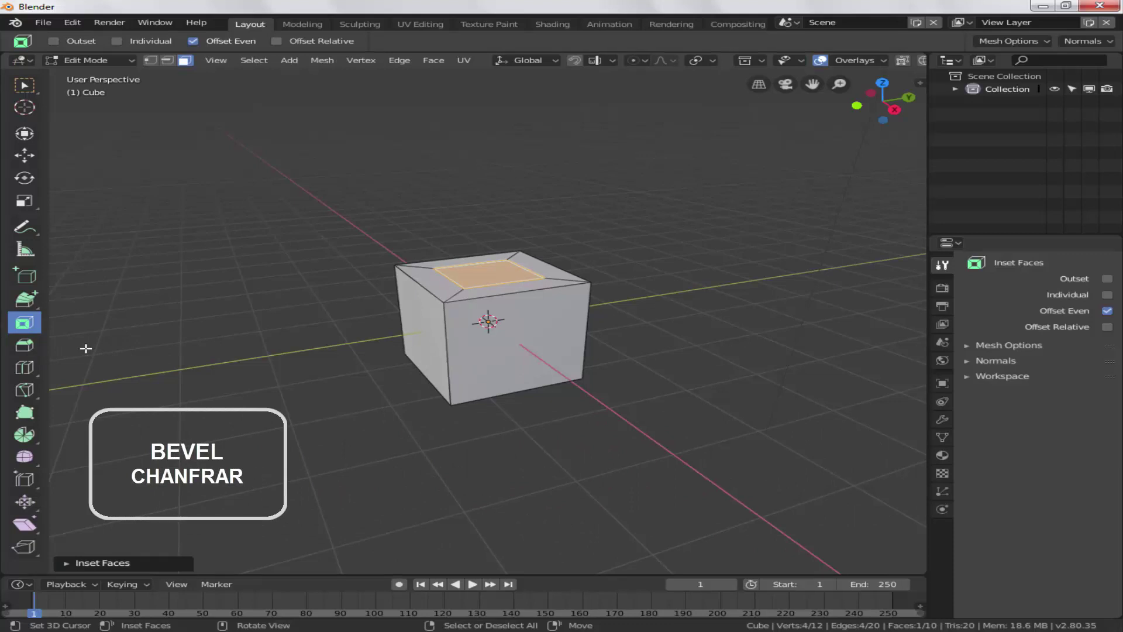
# - Select the cube's face toward positive X and bevel it with one segment and a 0.500 profile
pyautogui.click(507, 346)
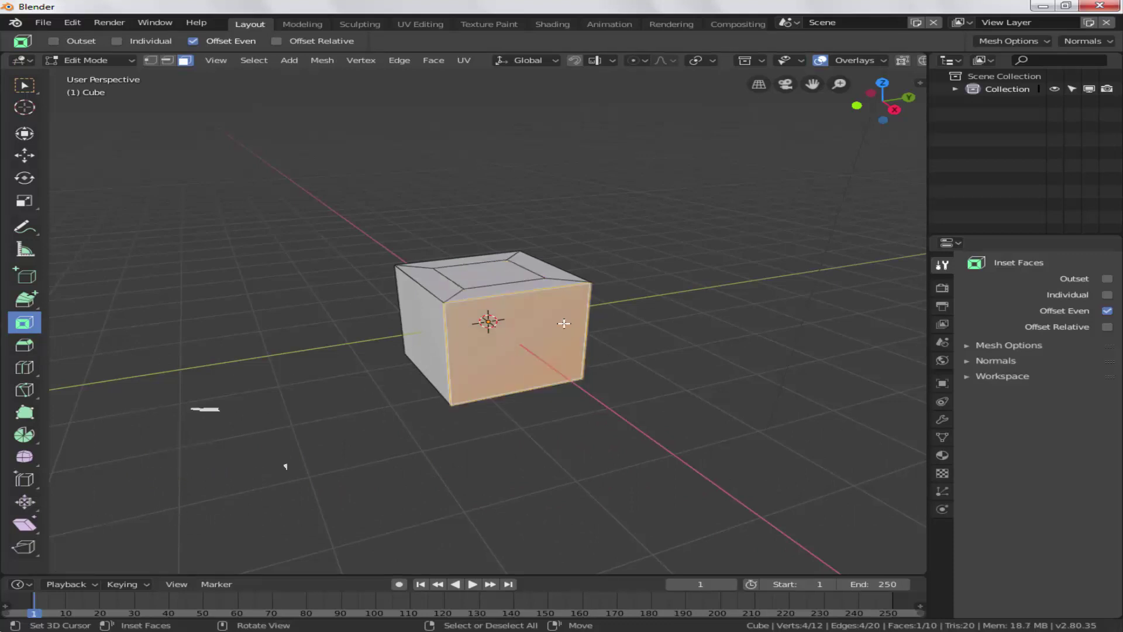
pyautogui.click(32, 350)
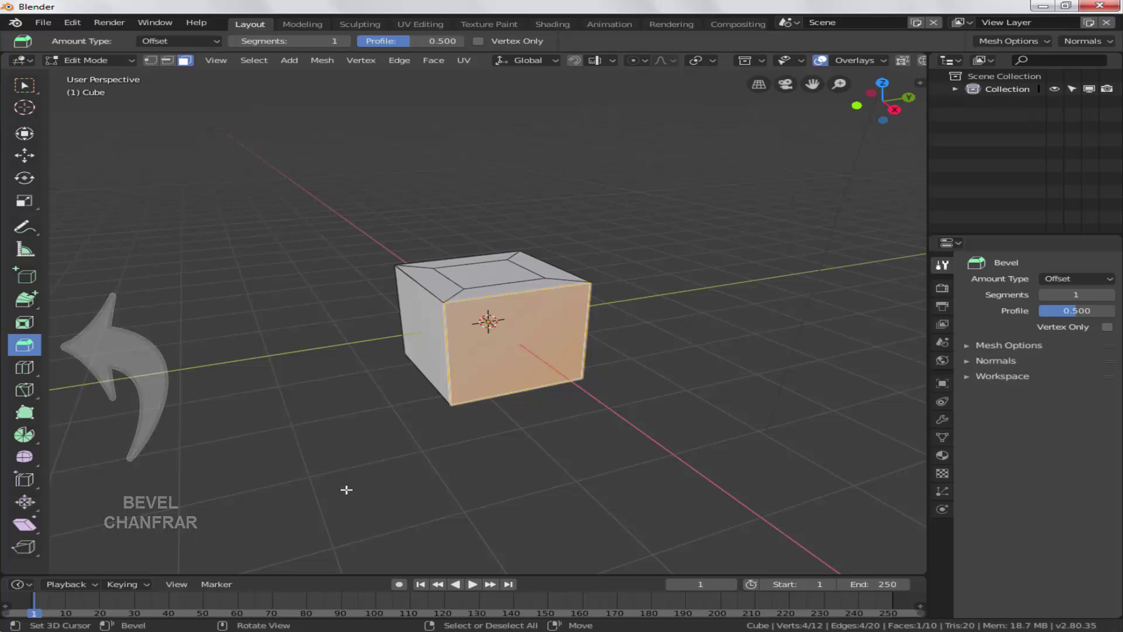
pyautogui.moveTo(346, 489); pyautogui.dragTo(659, 316)
# - Undo the face bevel and the top-face inset on the cube
pyautogui.hotkey('ctrl', 'z')
pyautogui.hotkey('ctrl', 'z')
pyautogui.hotkey('ctrl', 'z')
pyautogui.hotkey('ctrl', 'z')
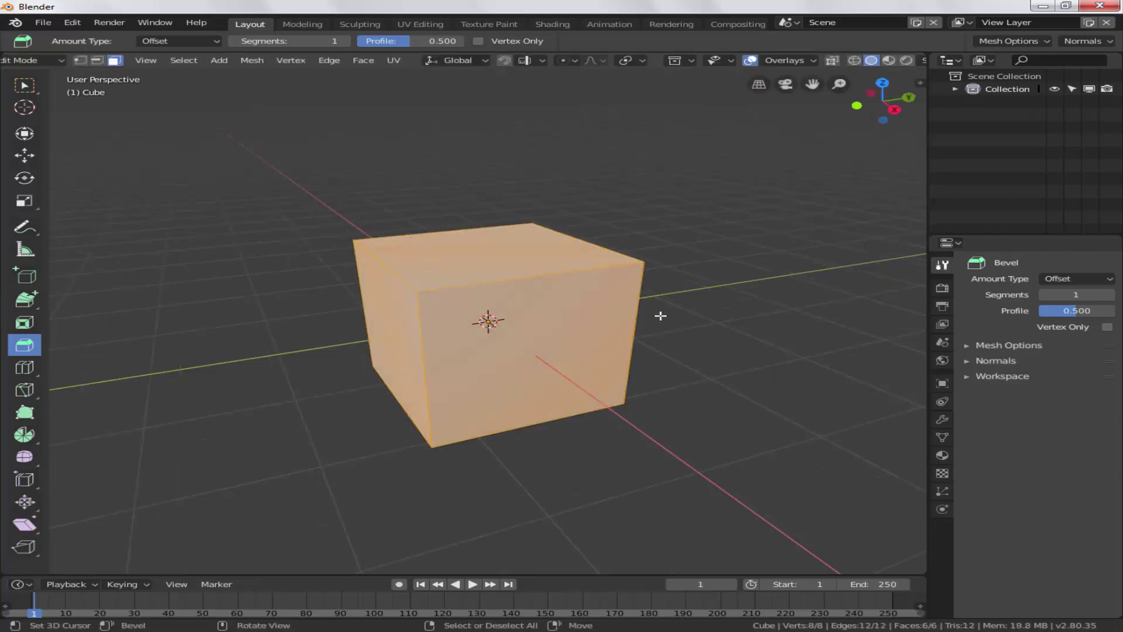
pyautogui.hotkey('ctrl', 'z')
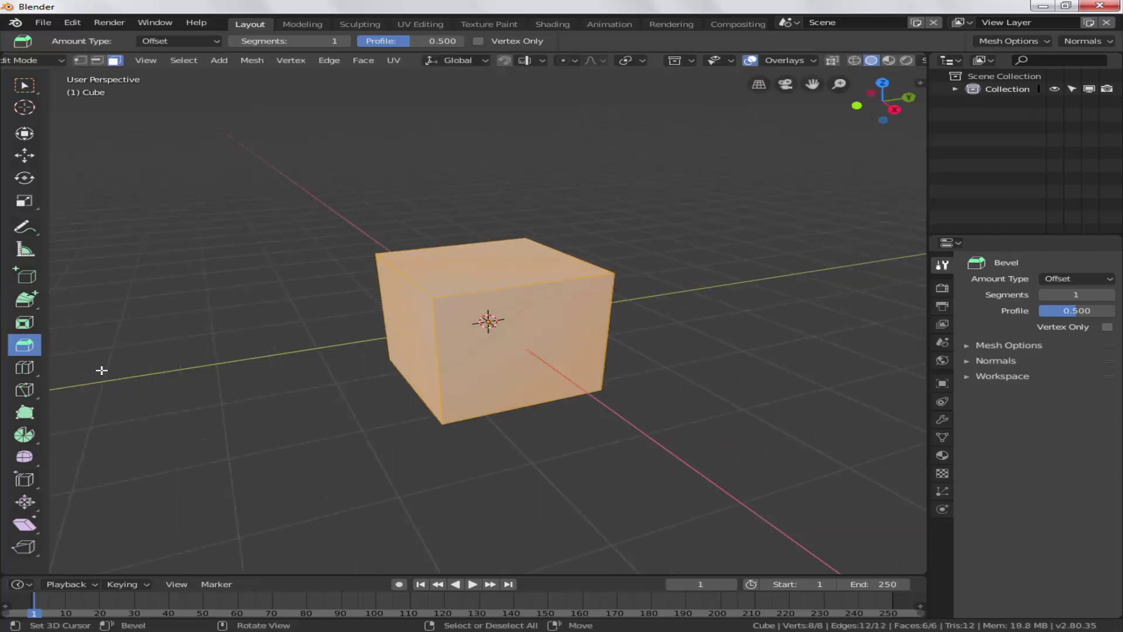
# - Add seven single loop cuts to the cube with Loop Cut, three vertical and four horizontal
pyautogui.click(42, 379)
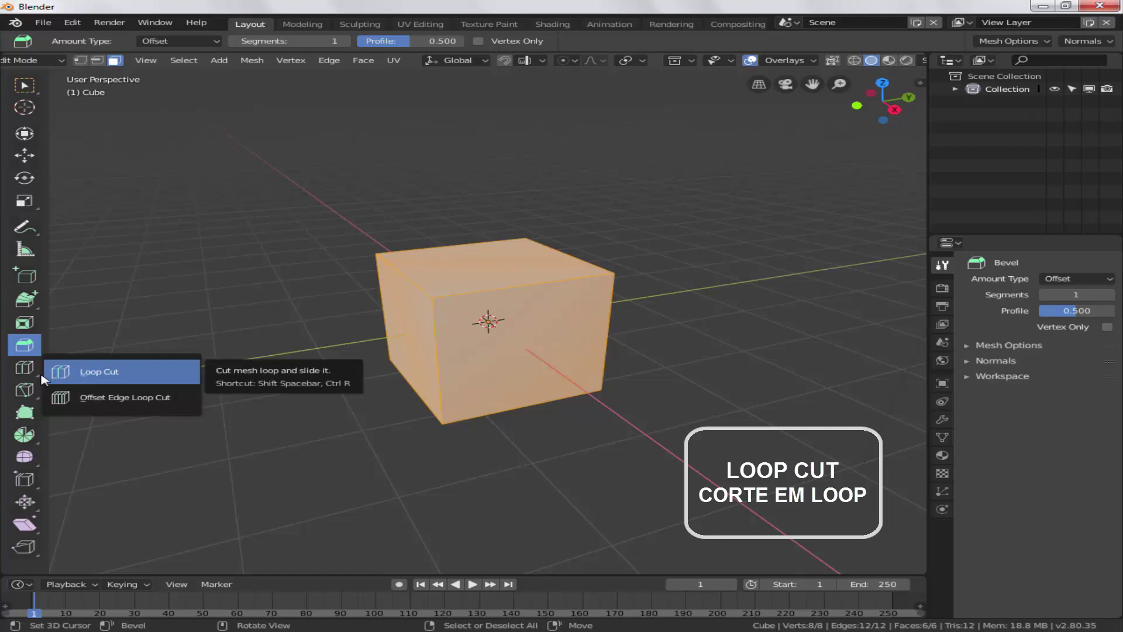
pyautogui.click(90, 372)
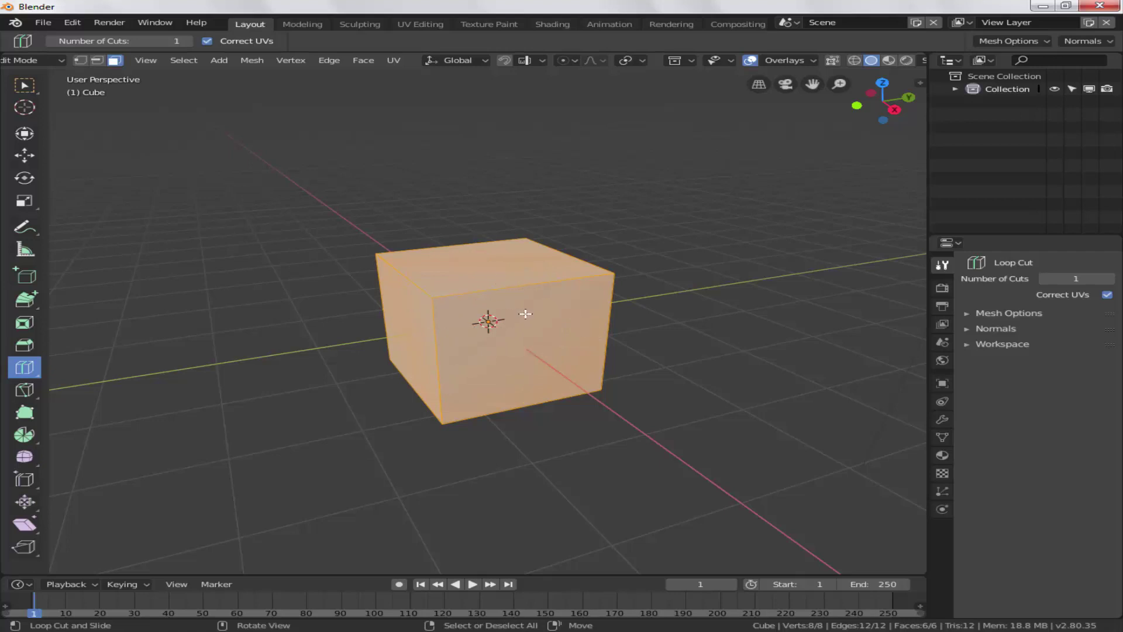
pyautogui.click(485, 316)
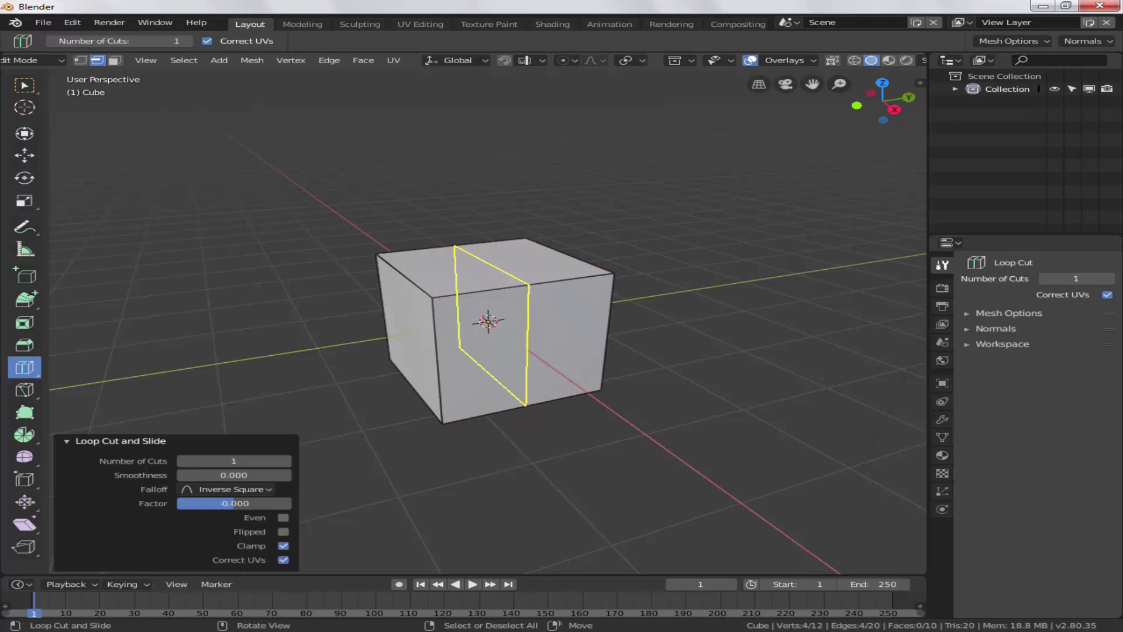
pyautogui.click(516, 321)
pyautogui.click(512, 319)
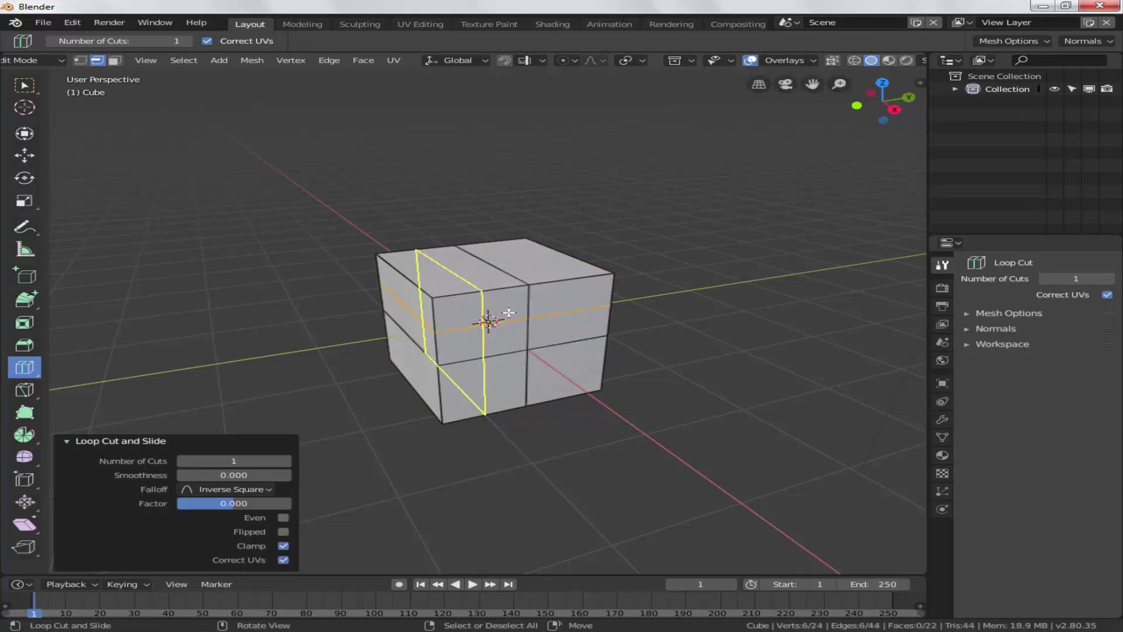
pyautogui.click(506, 303)
pyautogui.click(546, 306)
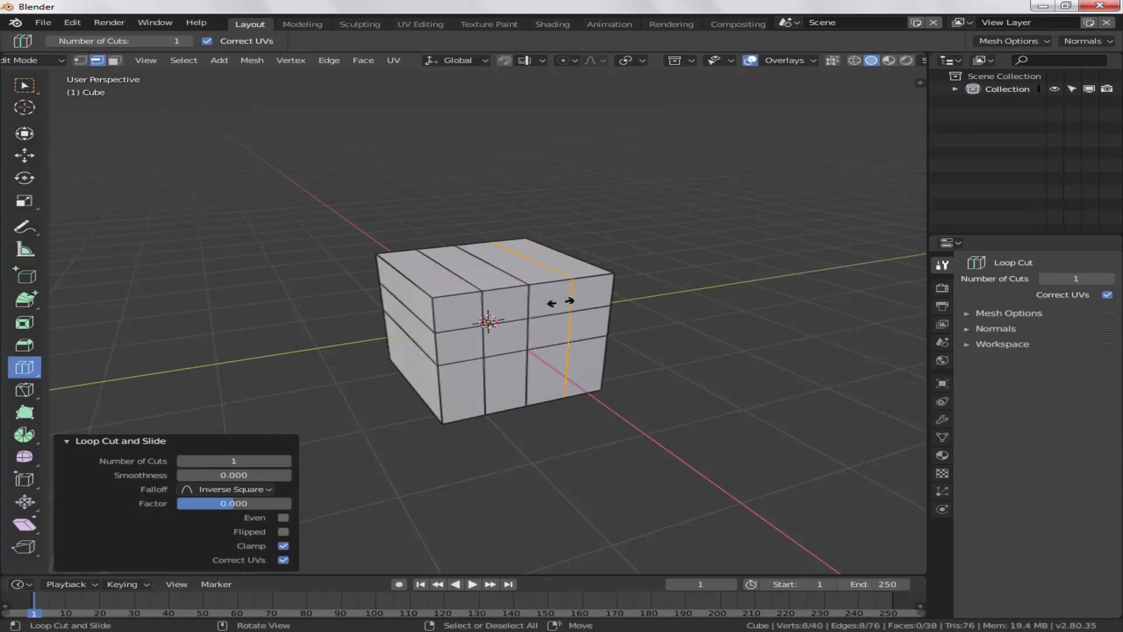
pyautogui.click(562, 302)
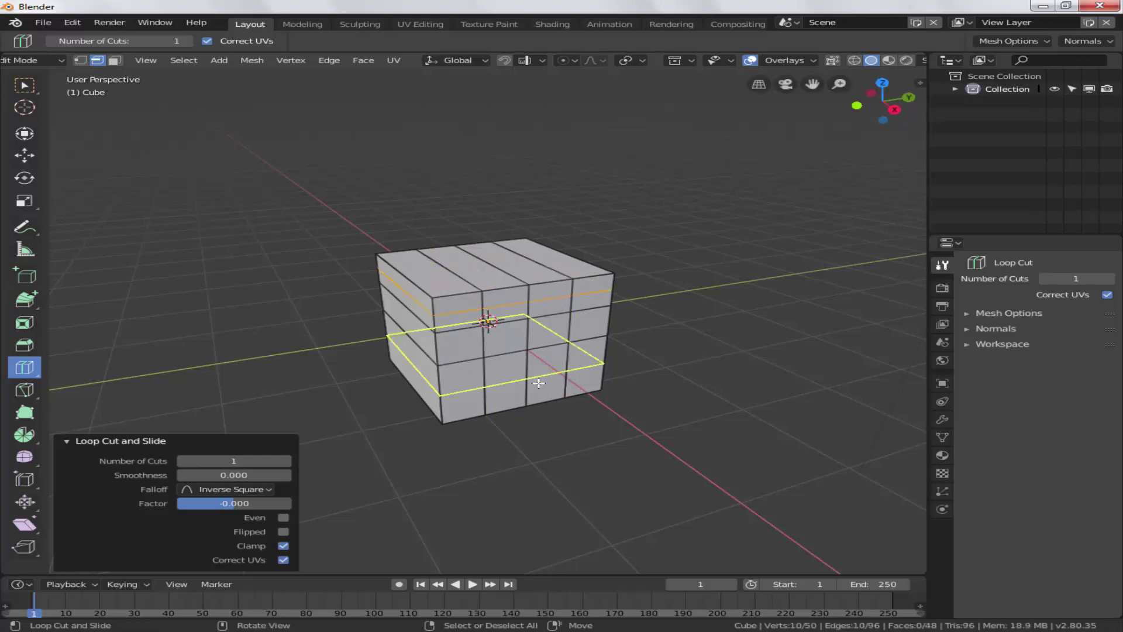
pyautogui.click(530, 398)
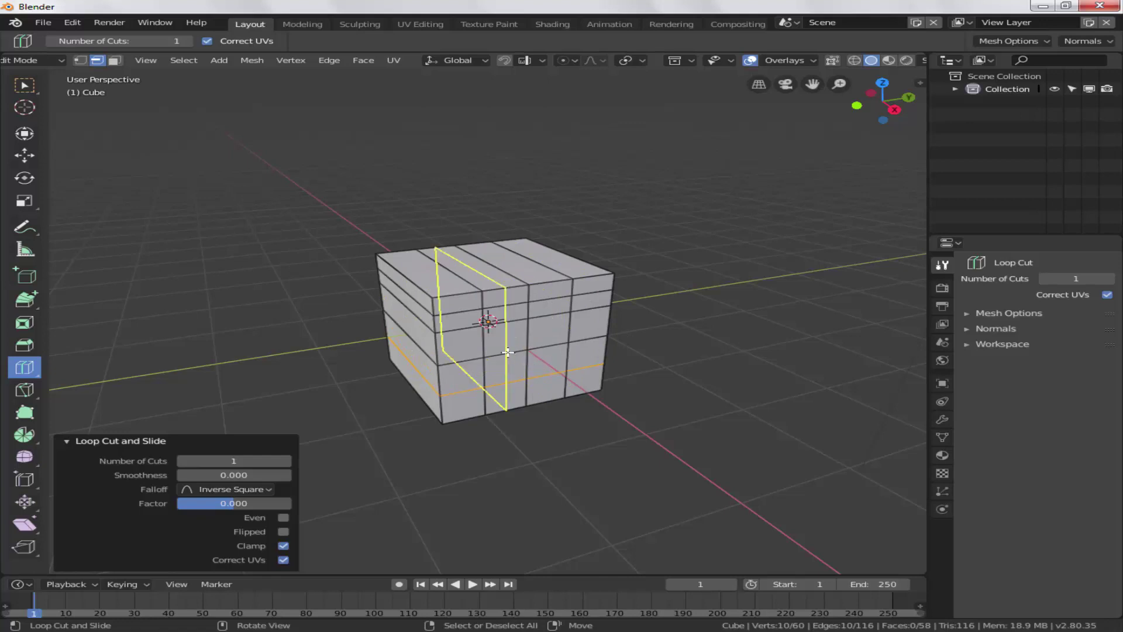
pyautogui.click(401, 458)
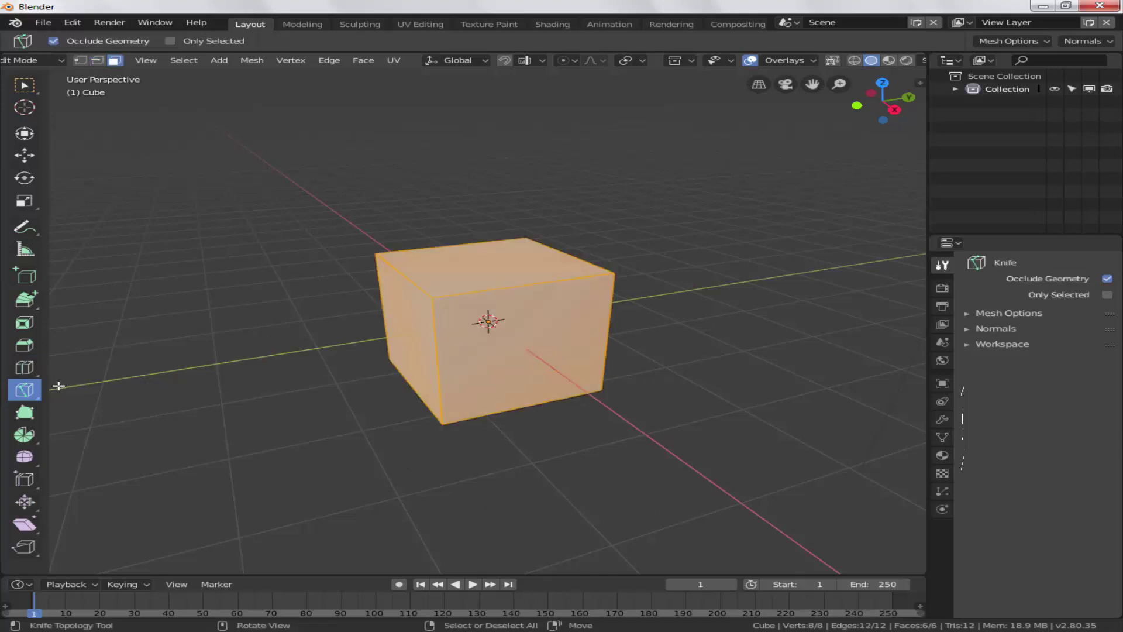
# - Knife a two-segment cut across the plain cube's top face from edge to edge, and deselect everything in edge mode
pyautogui.click(29, 392)
pyautogui.click(107, 398)
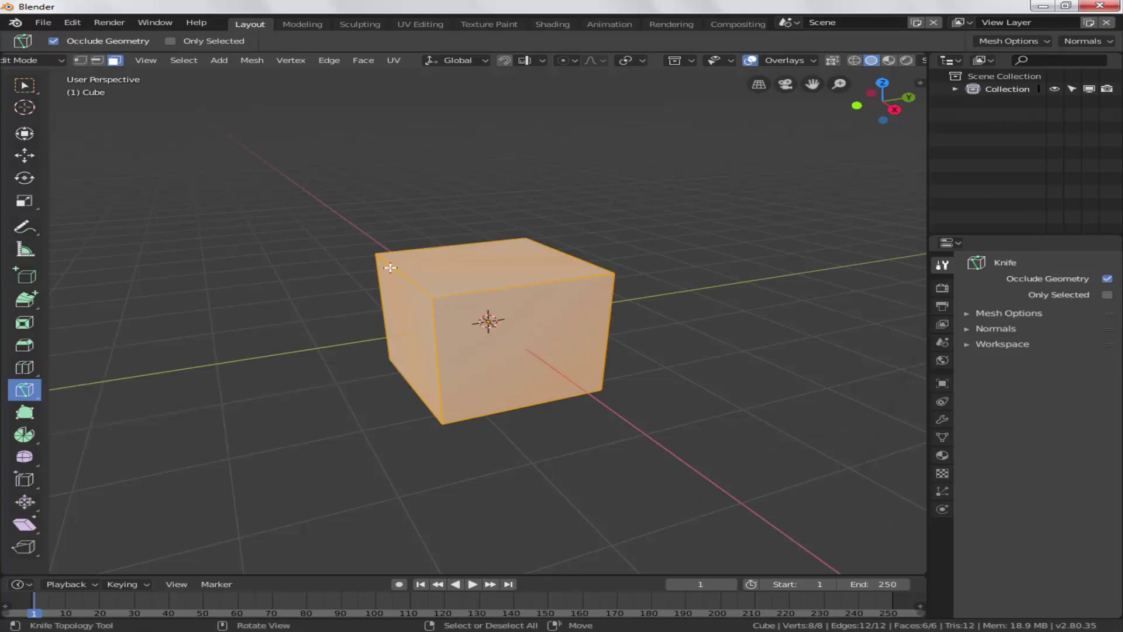
pyautogui.click(395, 266)
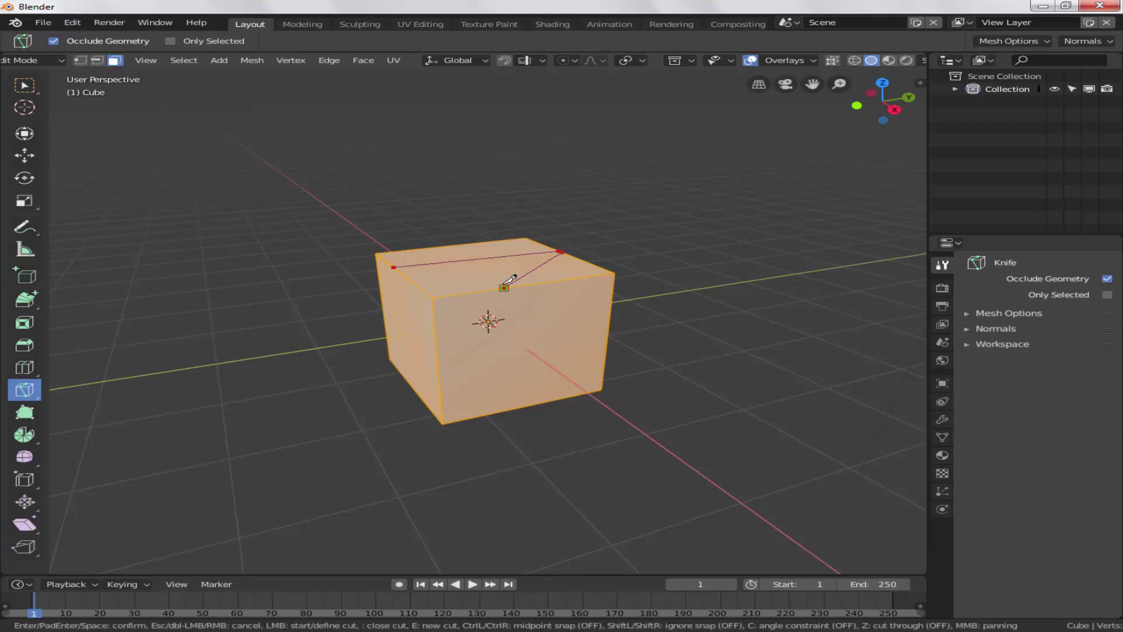
pyautogui.press('Return')
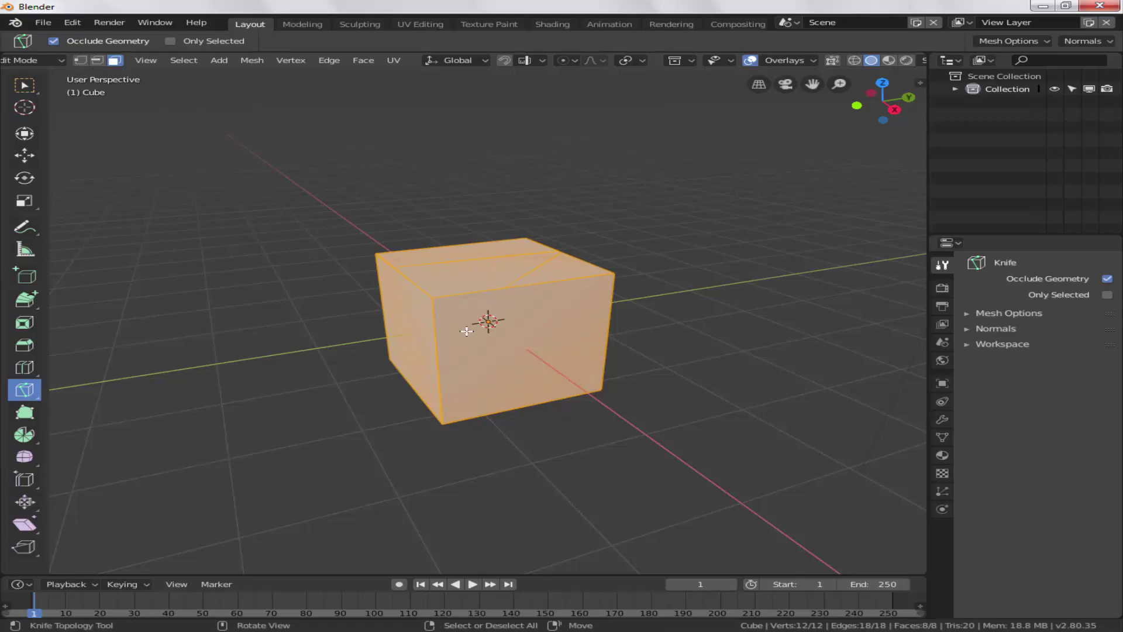
pyautogui.hotkey('alt', 'a')
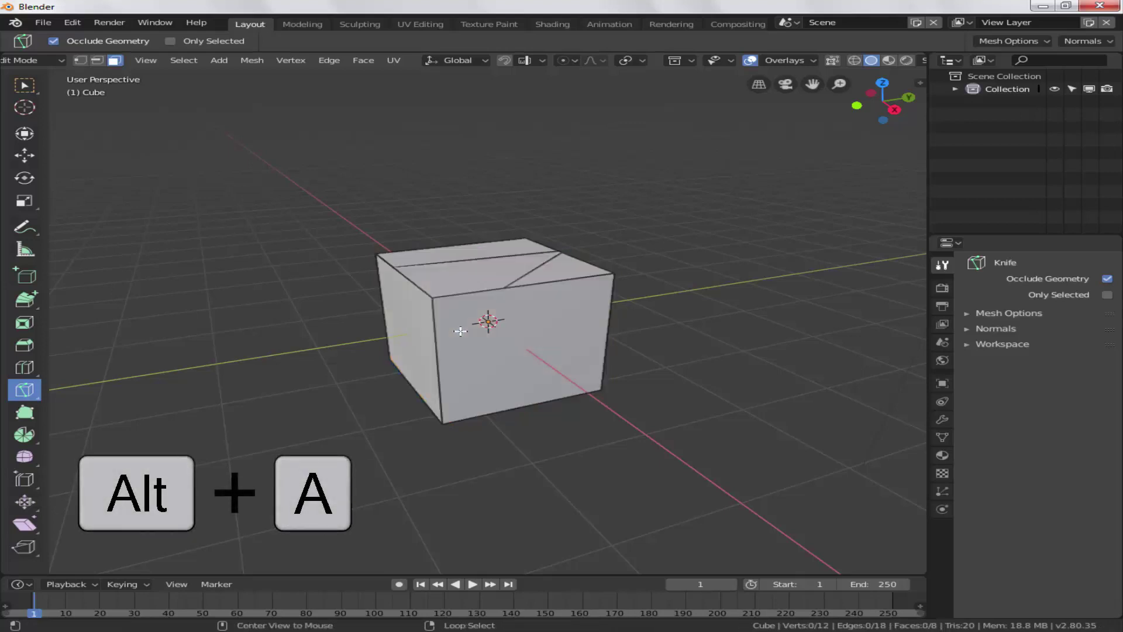
pyautogui.press('2')
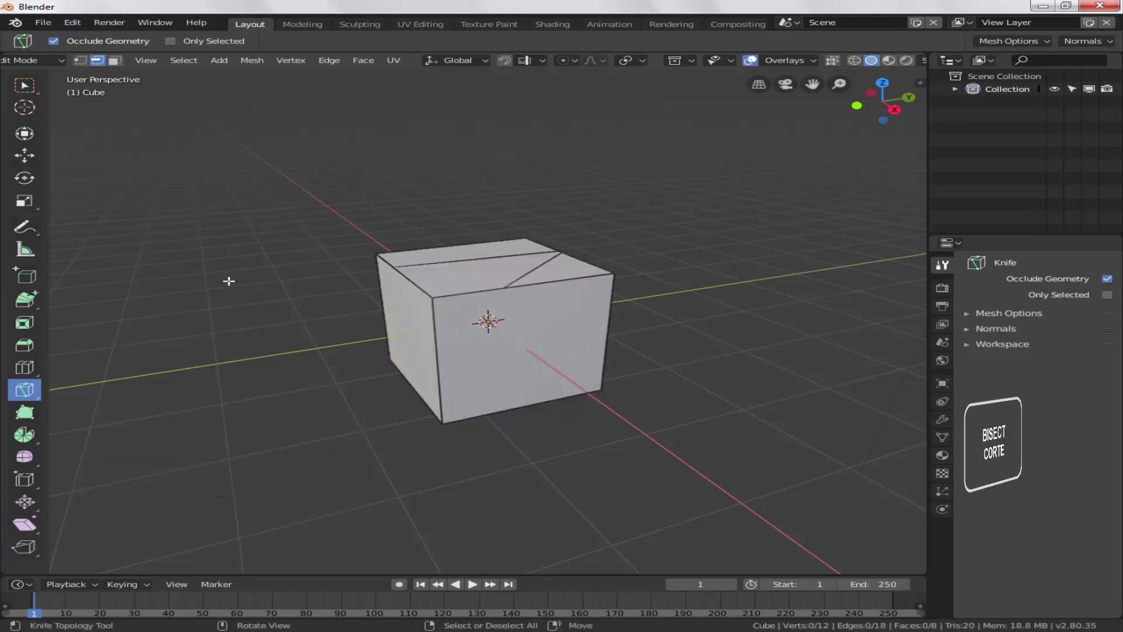
# - Select the whole mesh and bisect it with a diagonal line sloping down across the cube's lower front corner
pyautogui.click(37, 399)
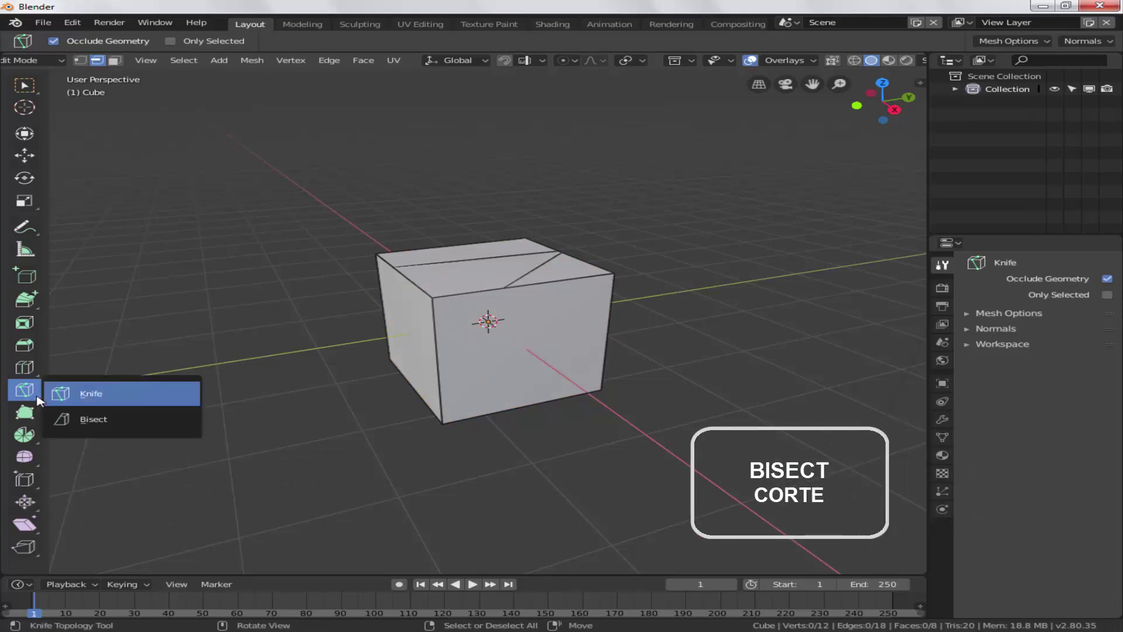
pyautogui.click(86, 421)
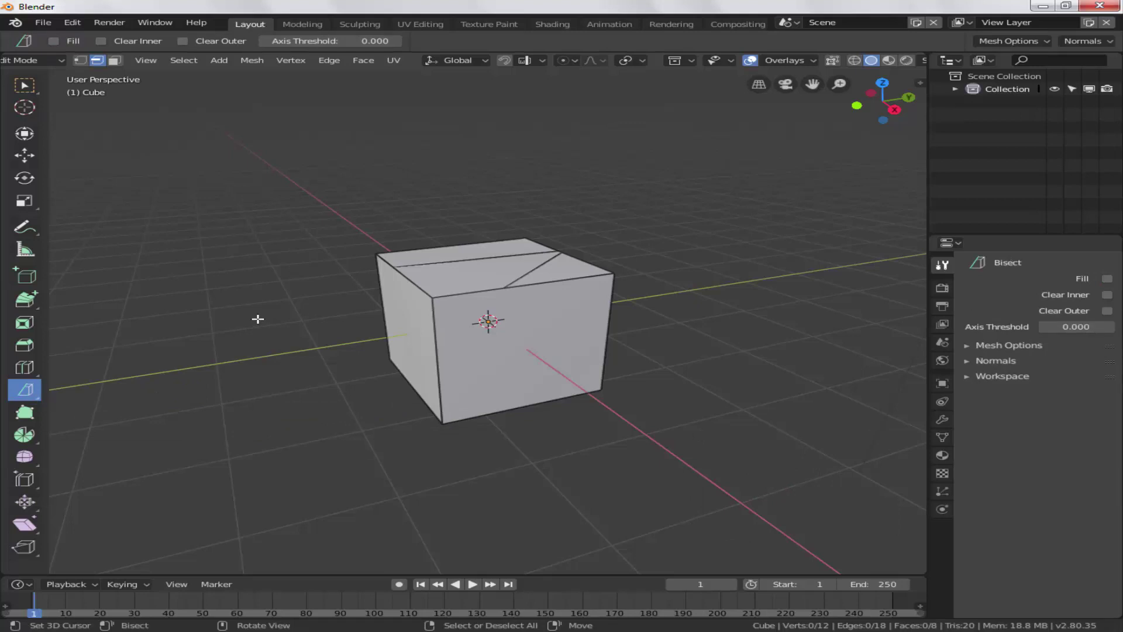
pyautogui.press('a')
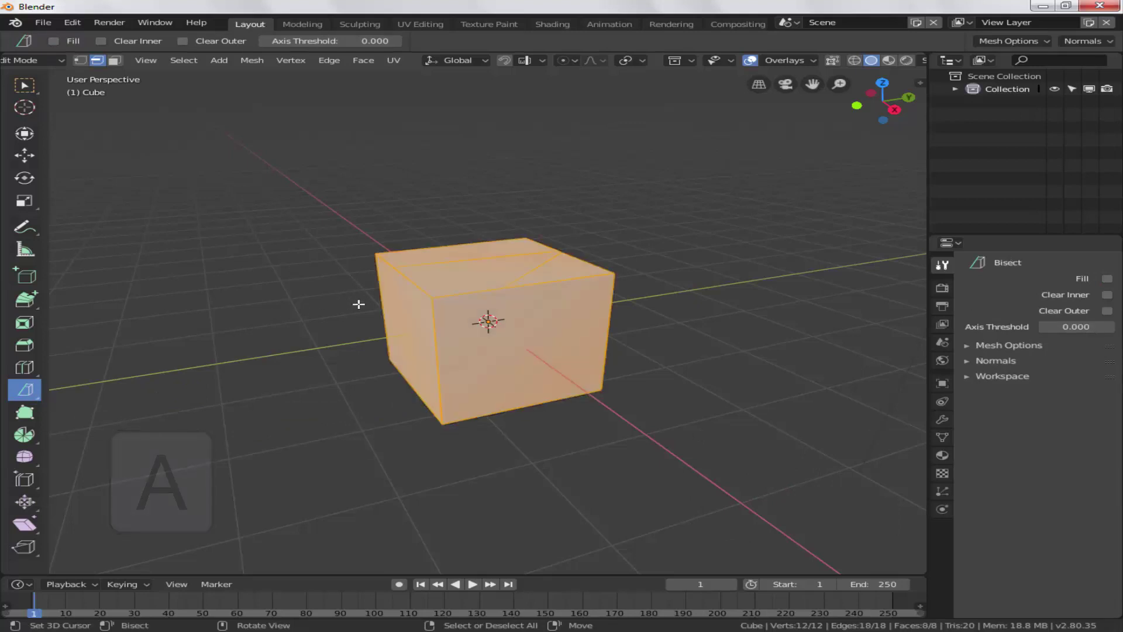
pyautogui.moveTo(360, 304); pyautogui.dragTo(633, 439)
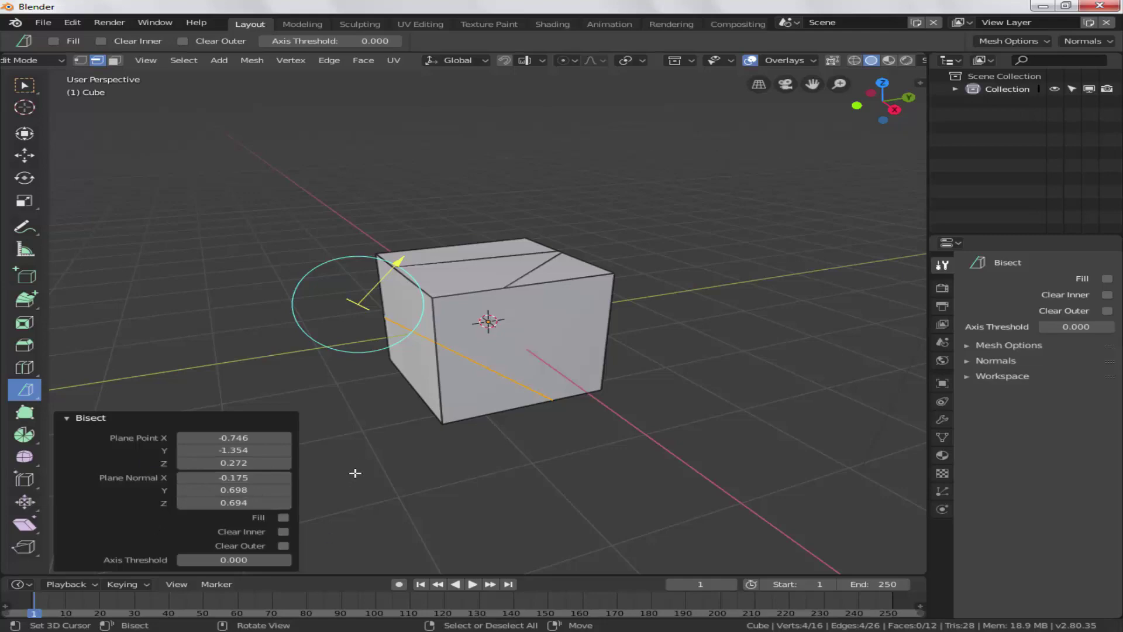
pyautogui.click(447, 404)
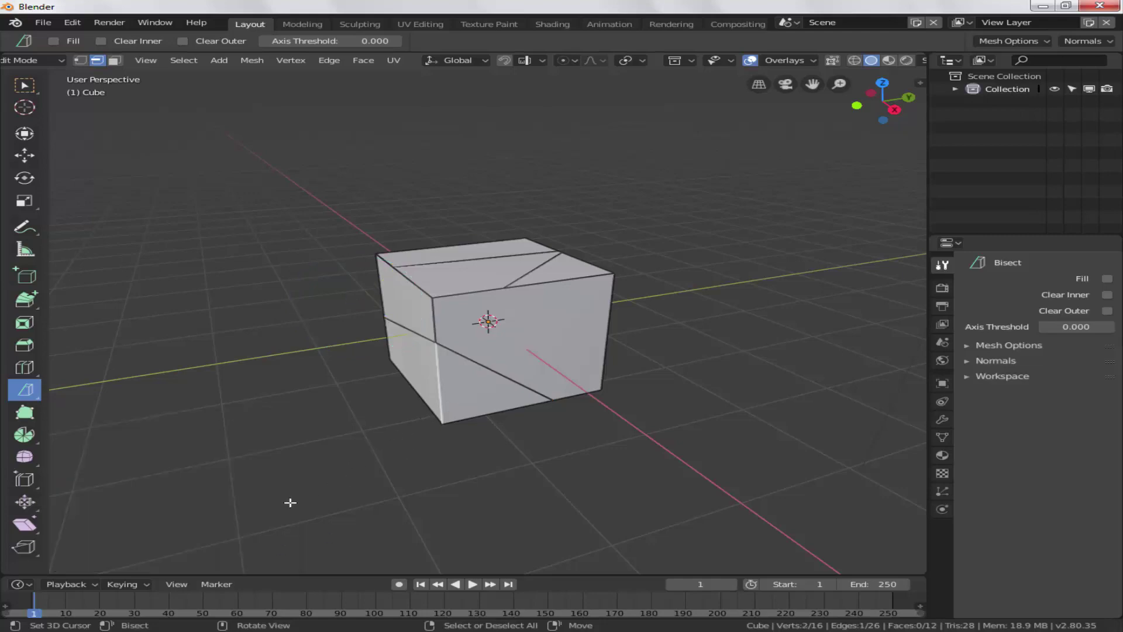
# - Select the whole mesh again, bisect it with a nearly horizontal line through the cube's upper part, and clear the selection
pyautogui.moveTo(338, 445); pyautogui.dragTo(379, 474, button='middle')
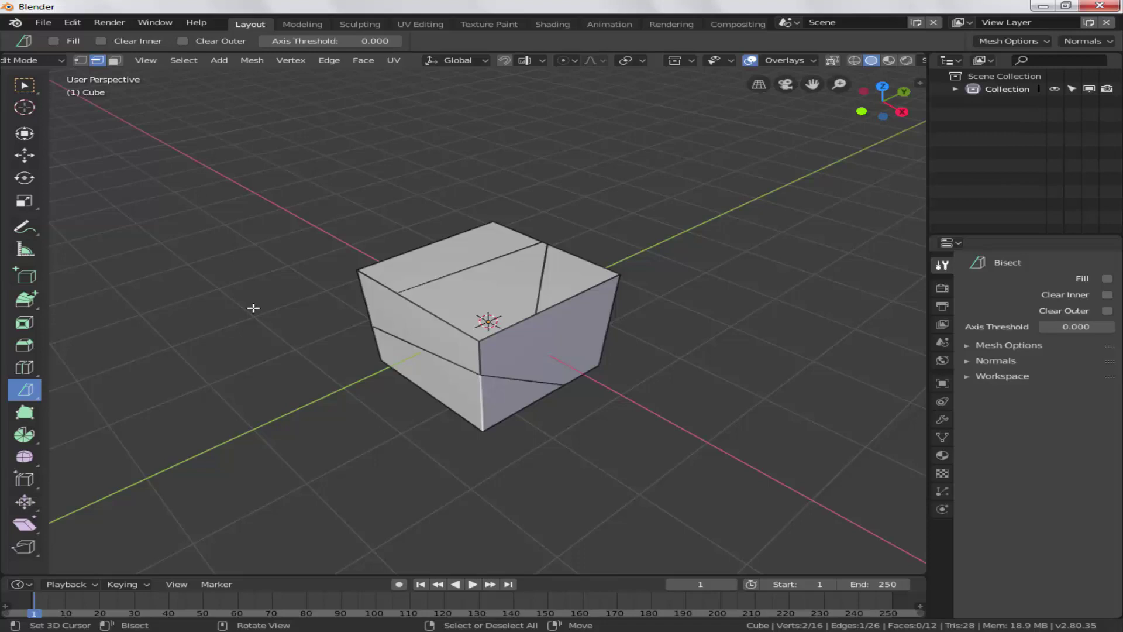
pyautogui.press('a')
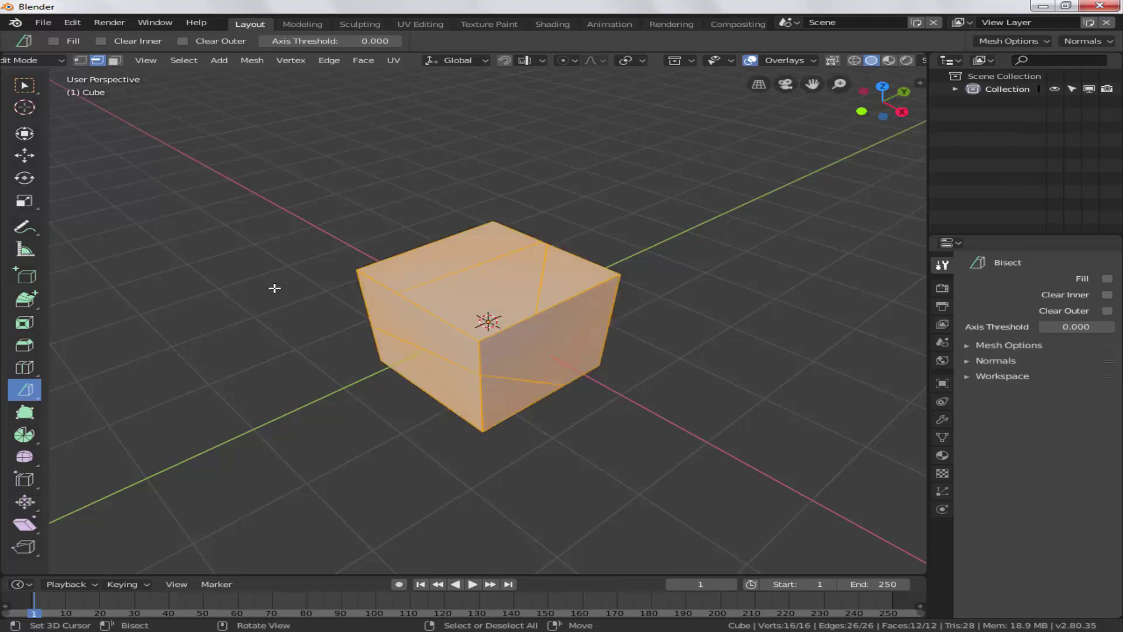
pyautogui.moveTo(276, 287); pyautogui.dragTo(830, 256)
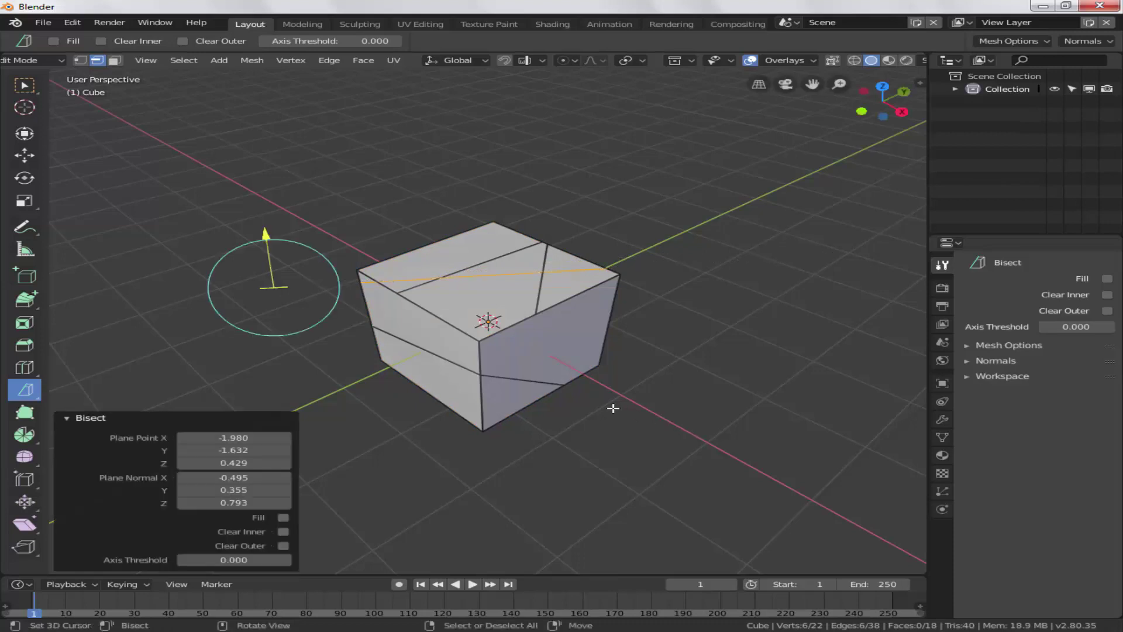
pyautogui.rightClick(662, 376)
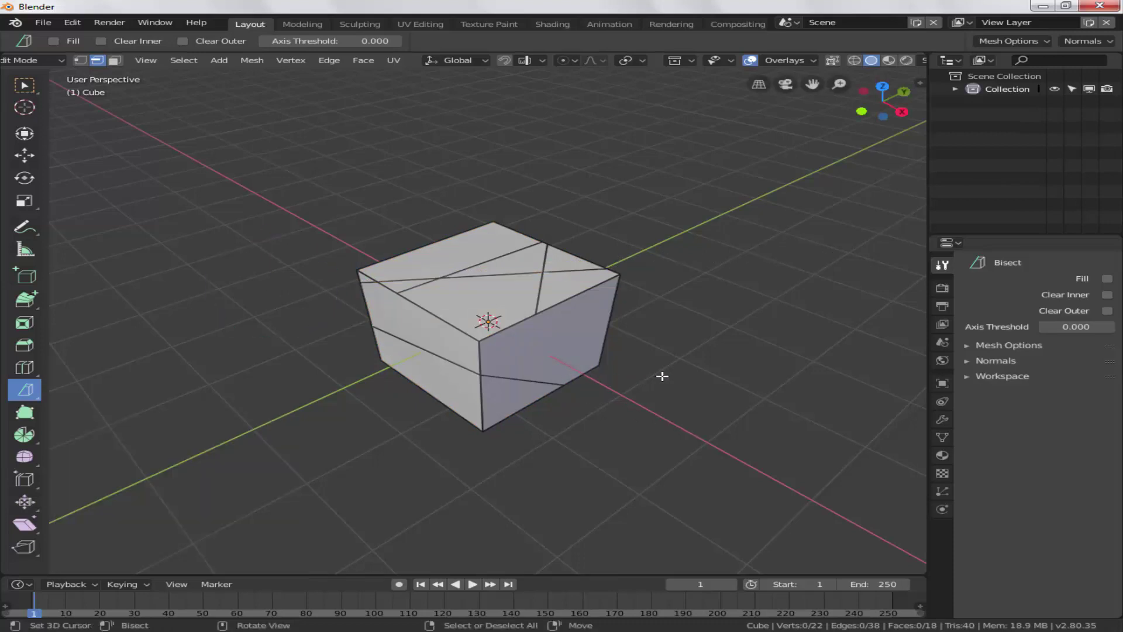
# - Undo the knife and bisect cuts on the cube
pyautogui.moveTo(658, 383); pyautogui.dragTo(226, 351, button='middle')
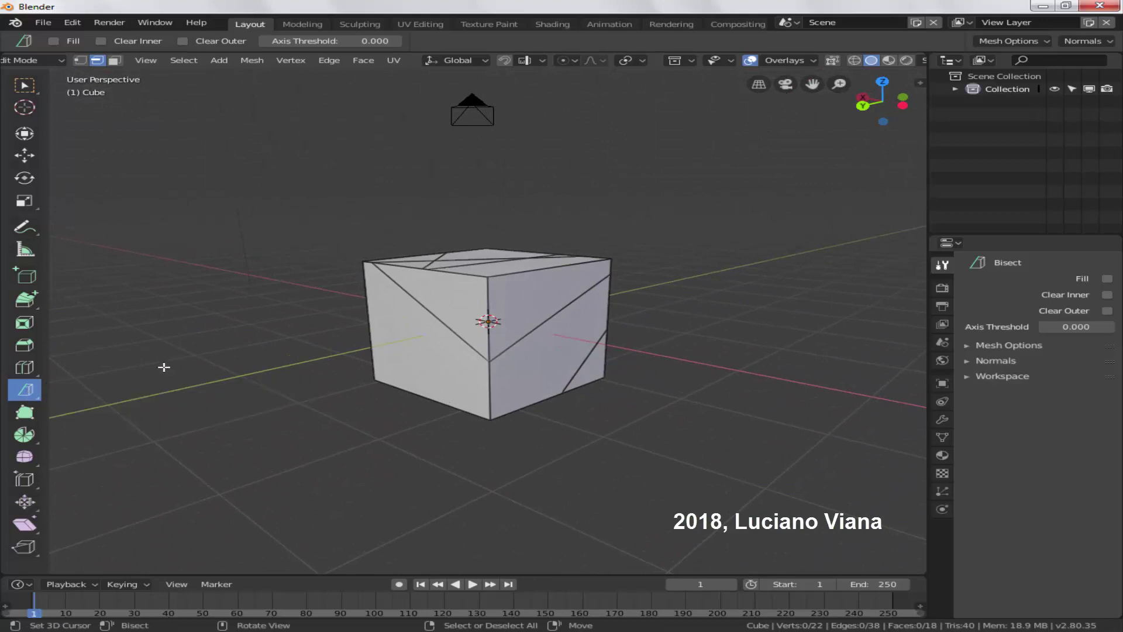
pyautogui.hotkey('ctrl', 'z')
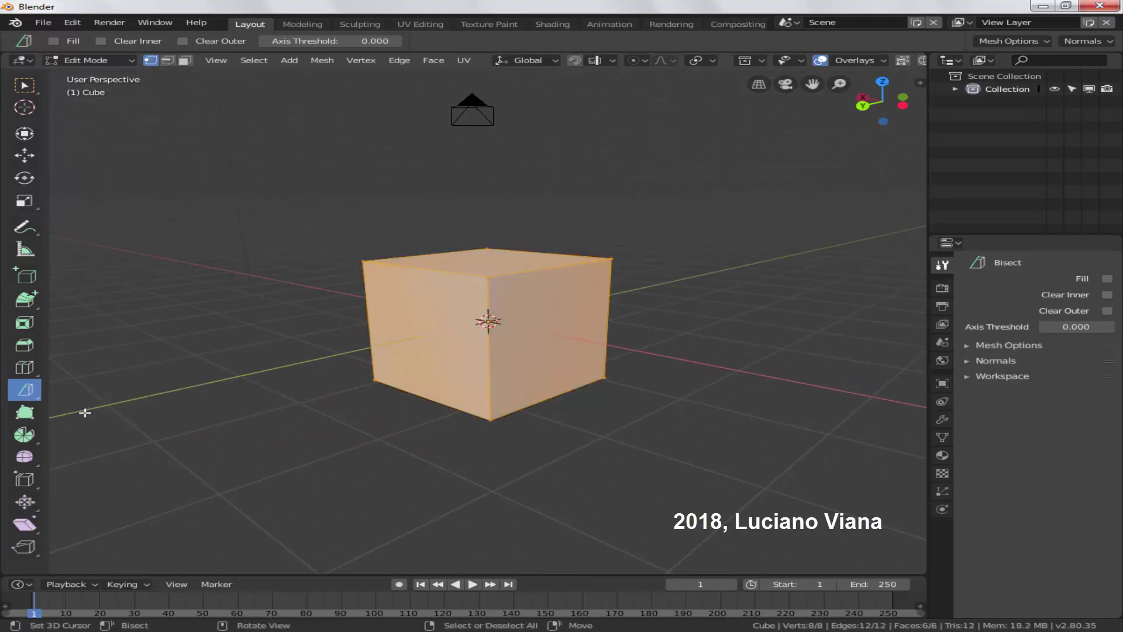